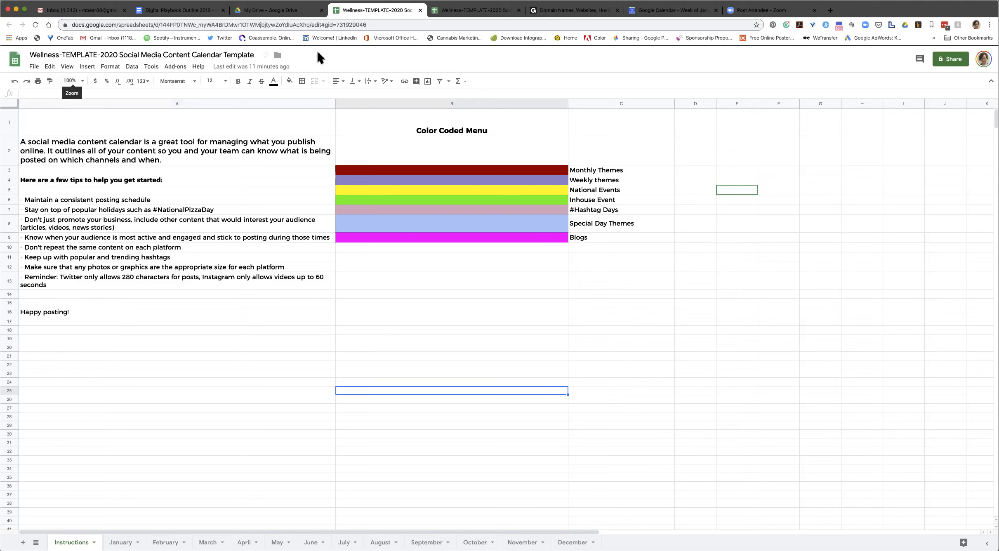
Set the zoom of the Instructions sheet to 75%.
right_click(775, 396)
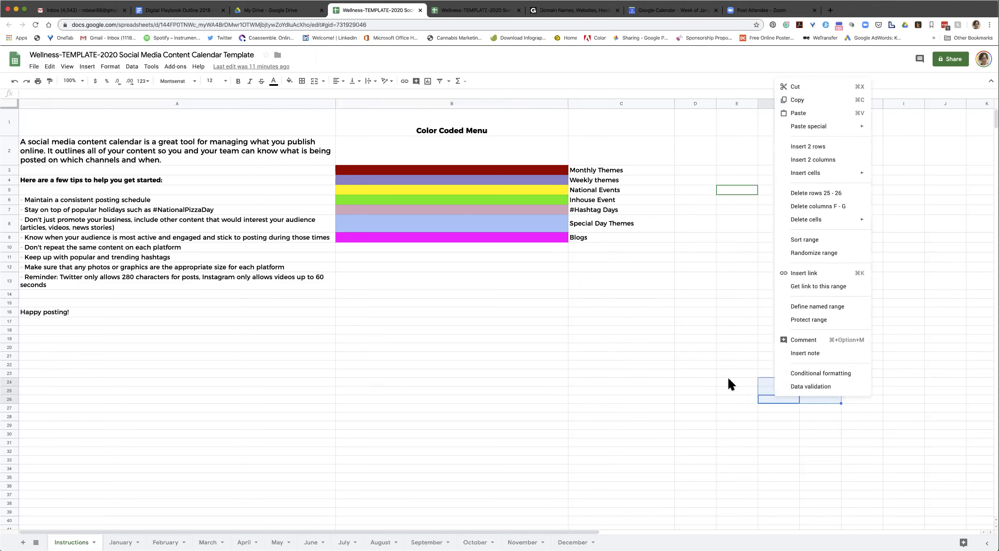
click(525, 357)
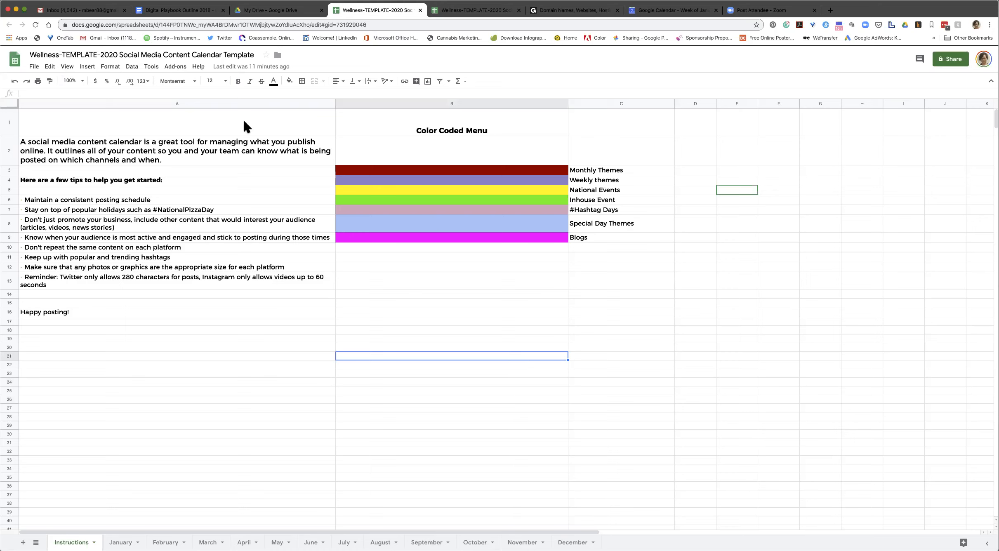
click(84, 84)
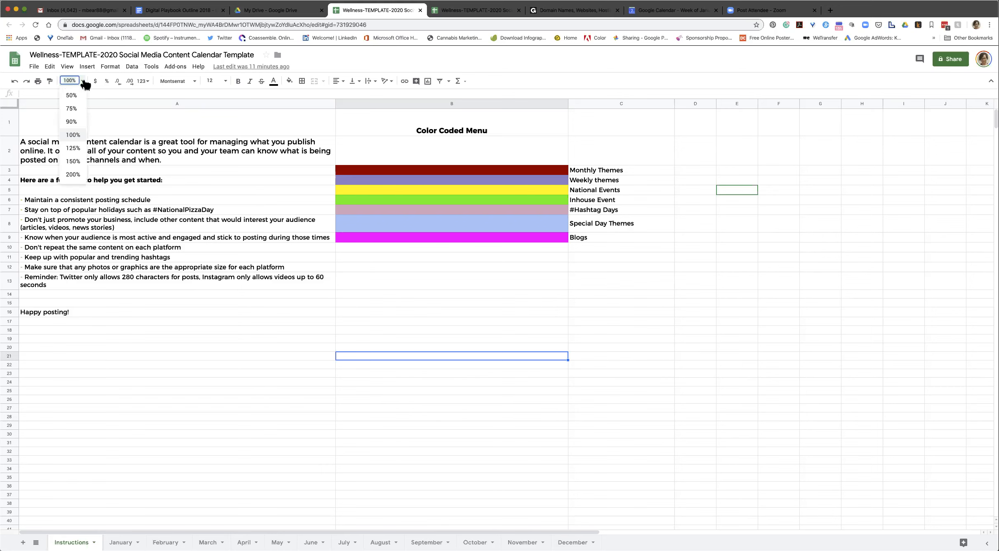
click(73, 106)
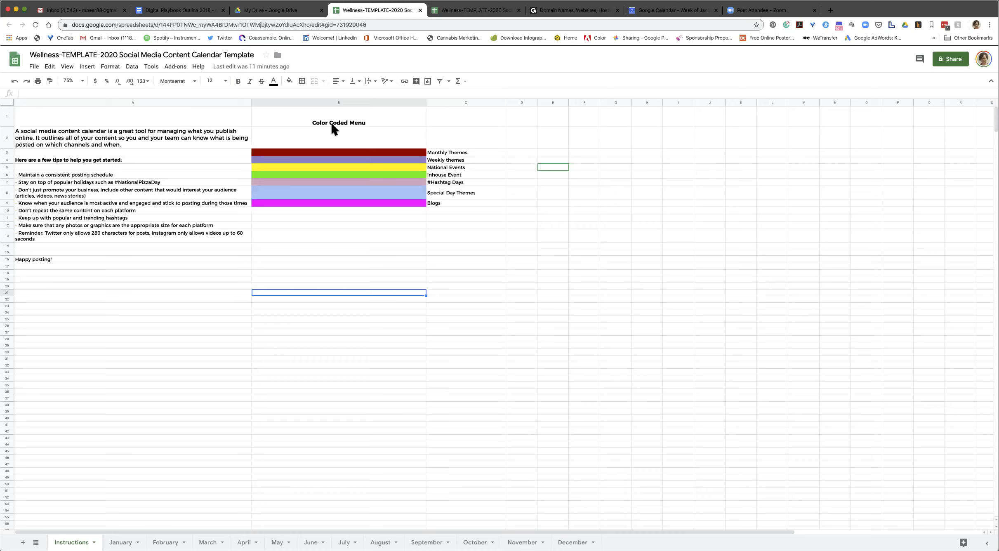
Examine the Color Coded Menu on the Instructions sheet, going through each category from Monthly Themes to Blogs and the empty rows below.
click(462, 153)
click(415, 155)
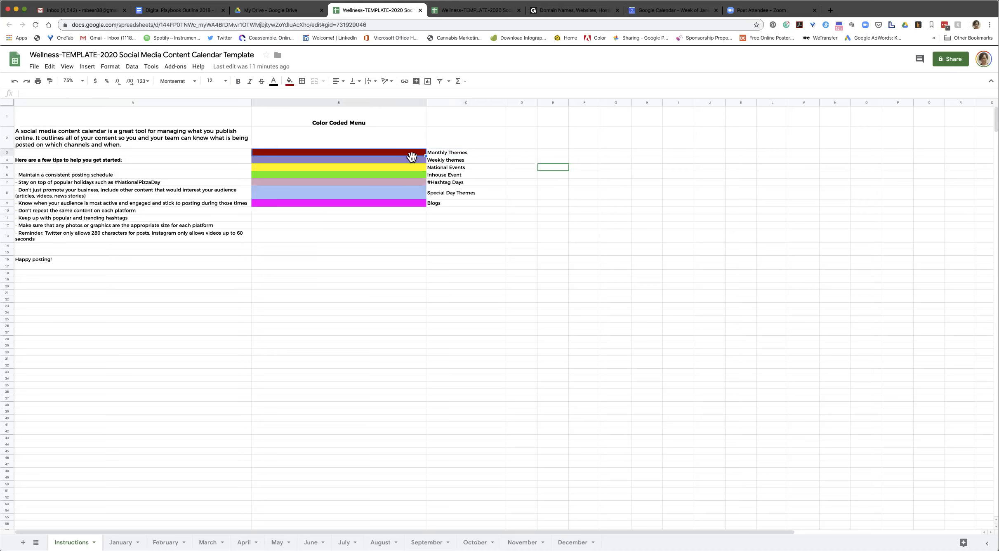
click(455, 161)
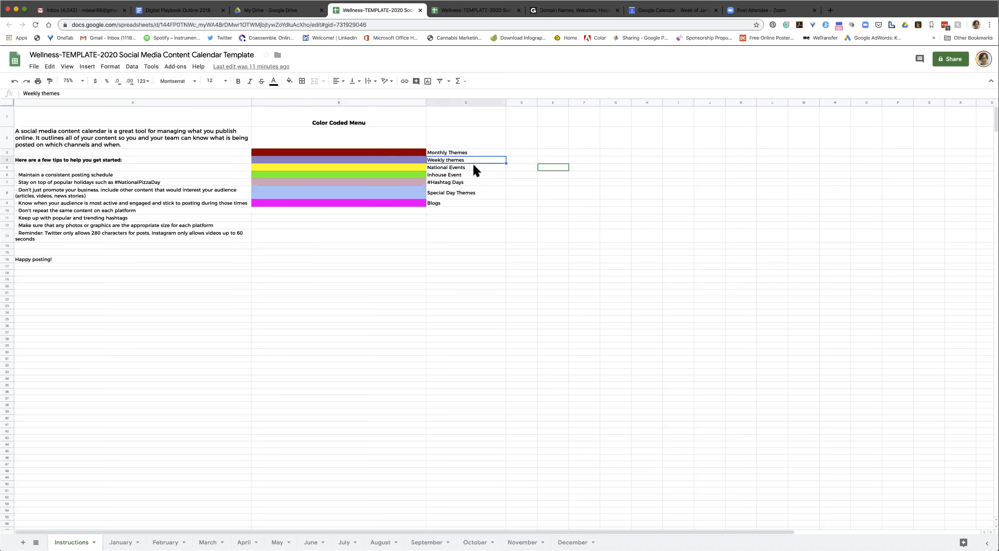
click(474, 166)
click(473, 174)
click(473, 182)
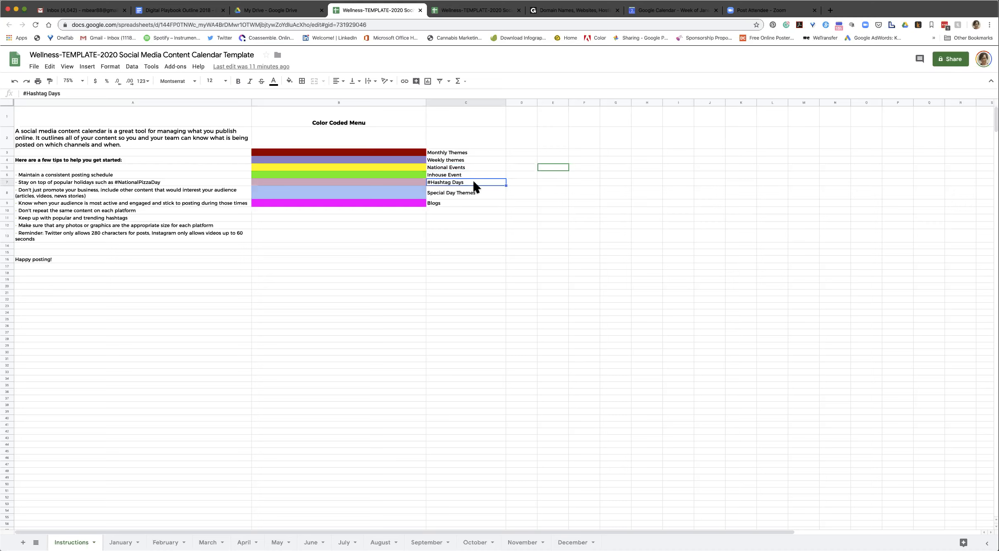
click(480, 195)
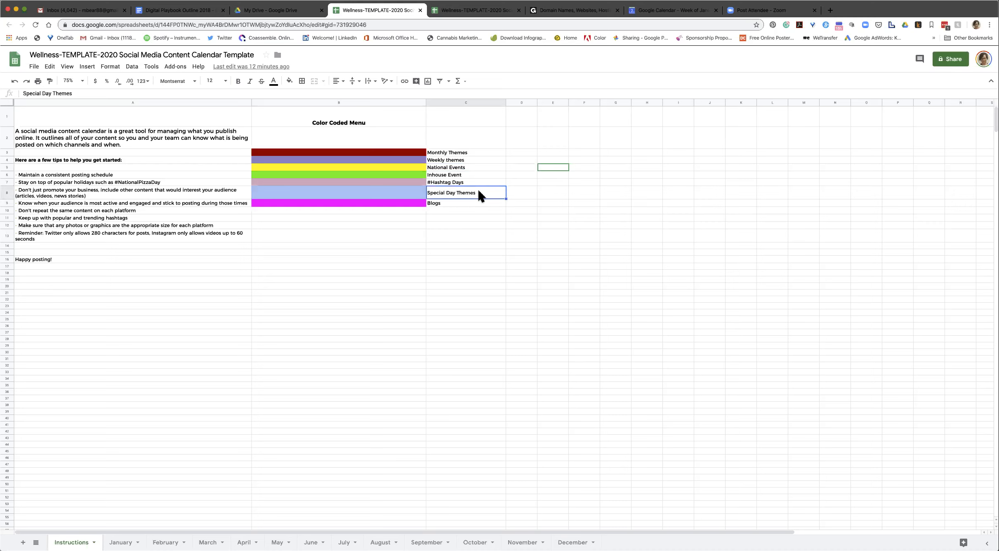
click(446, 204)
drag(349, 207, 357, 279)
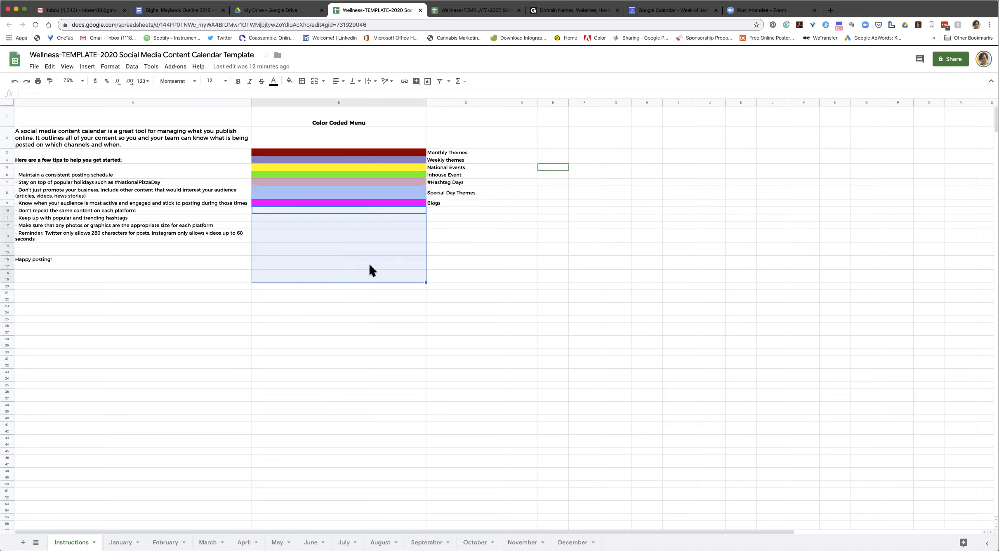
click(475, 257)
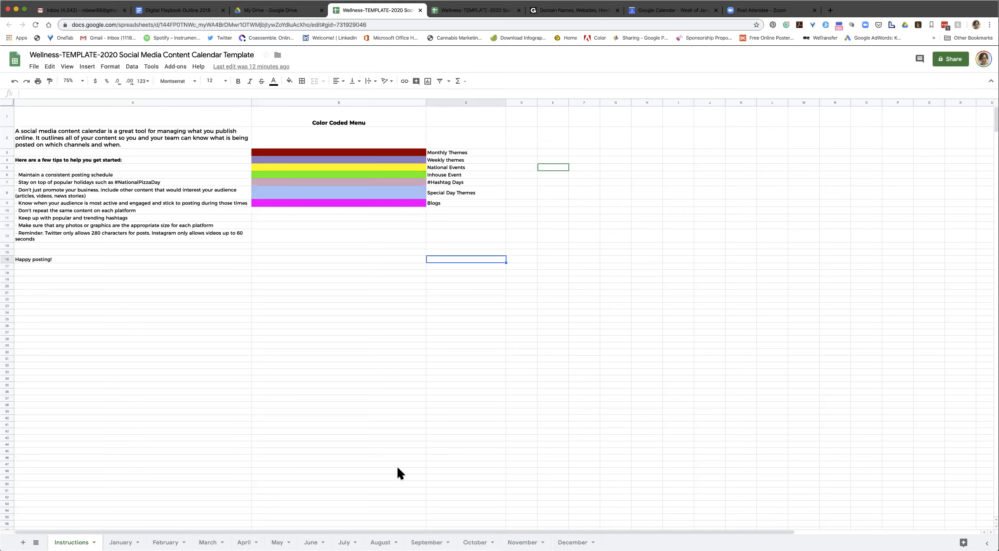
Open the January sheet and examine its weekly layout at 100% and 75% zoom.
click(66, 54)
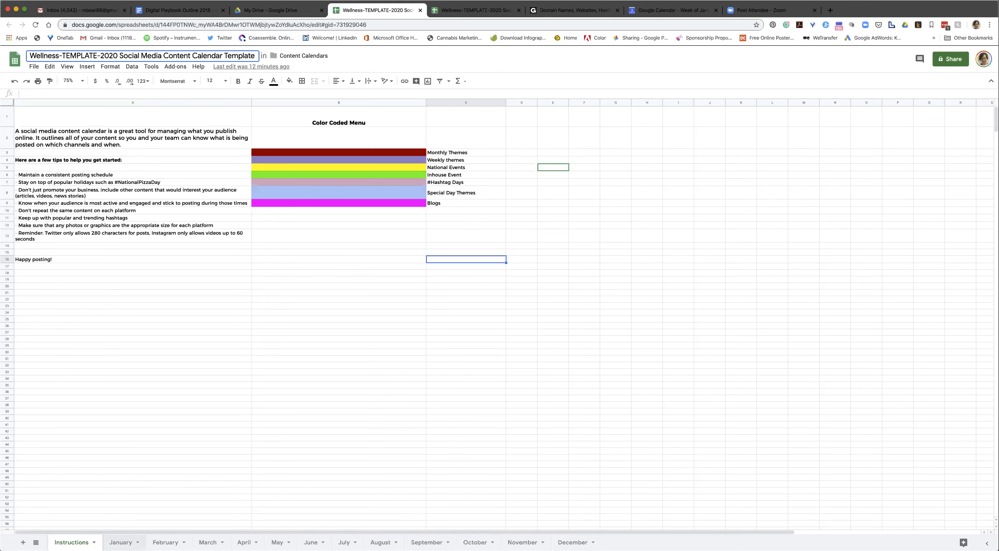
click(120, 542)
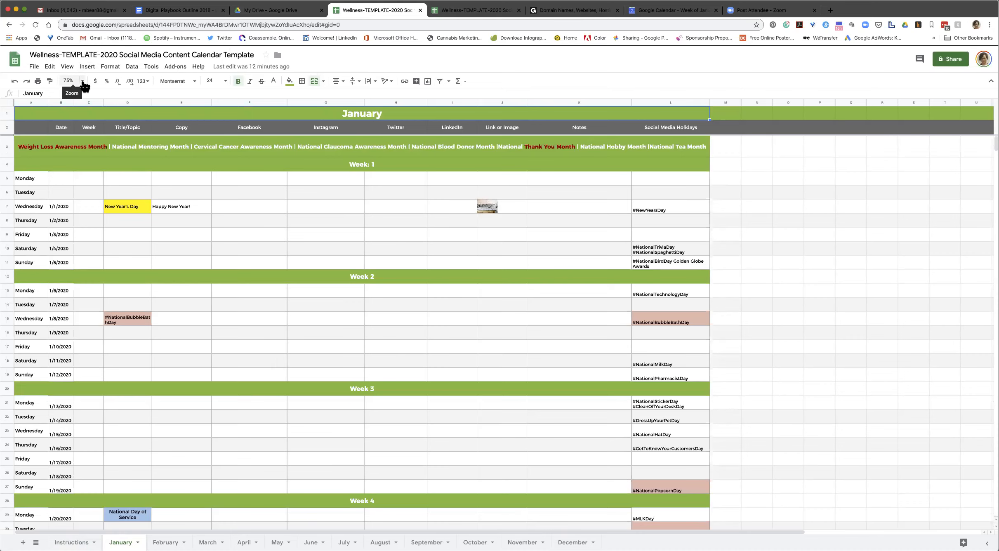
click(70, 81)
click(72, 135)
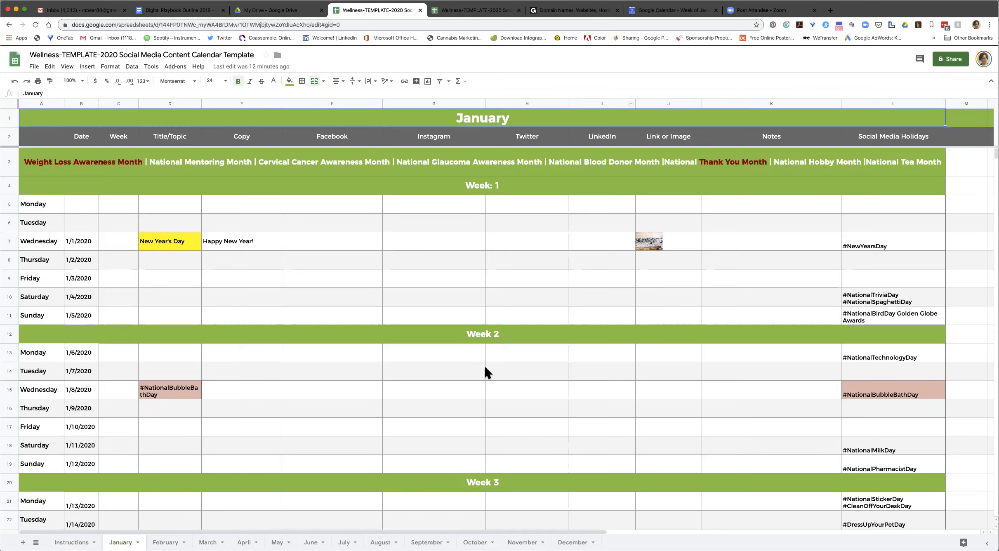
click(71, 81)
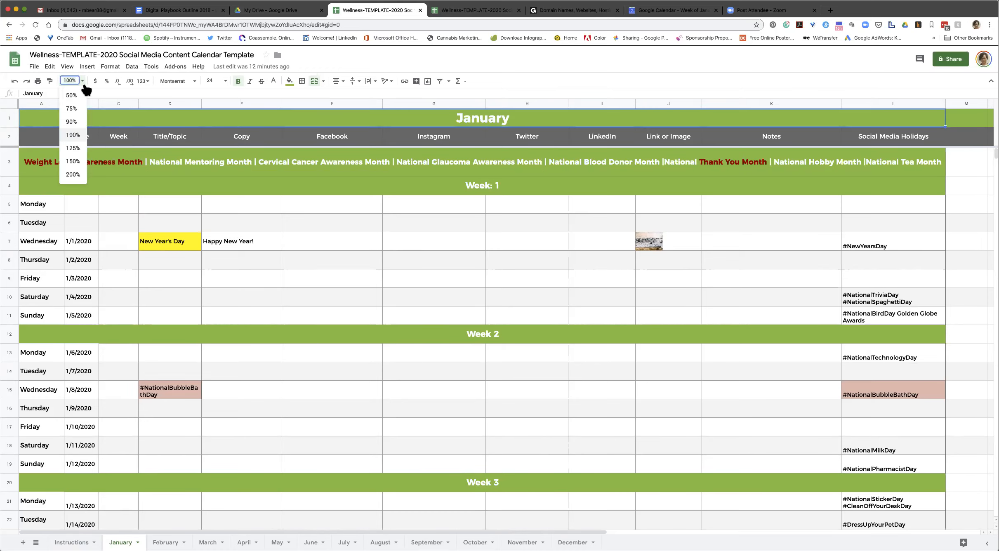
click(70, 109)
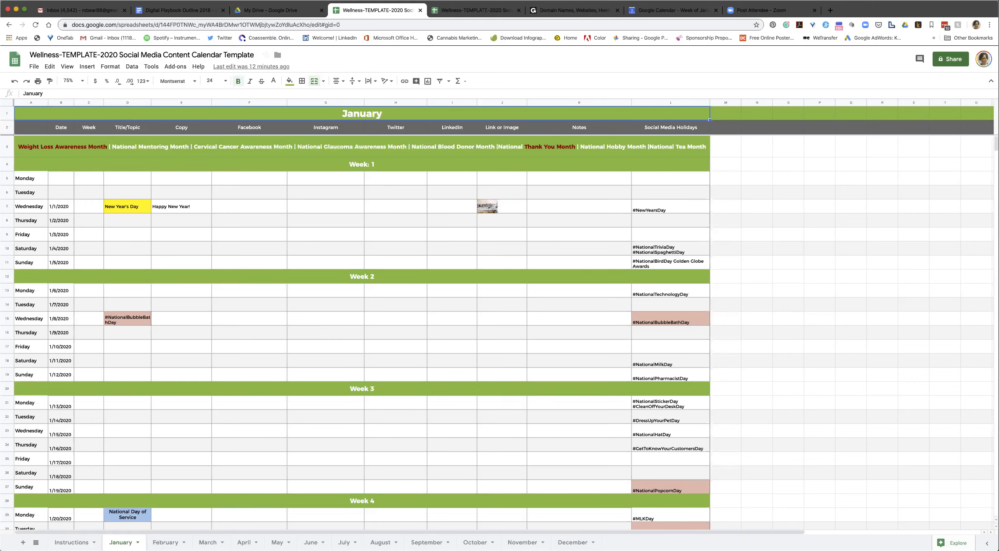
scroll(504, 330, down, 5)
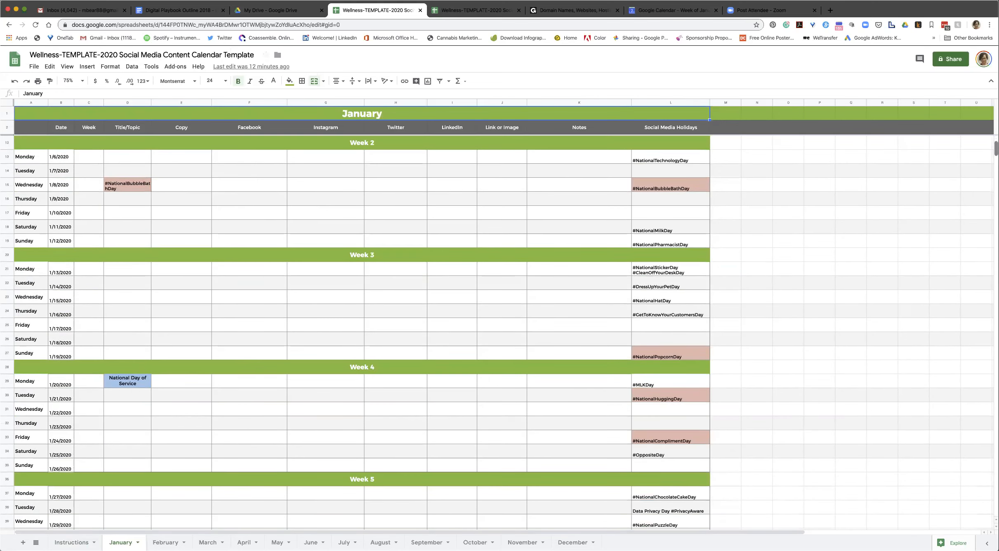
scroll(503, 330, up, 5)
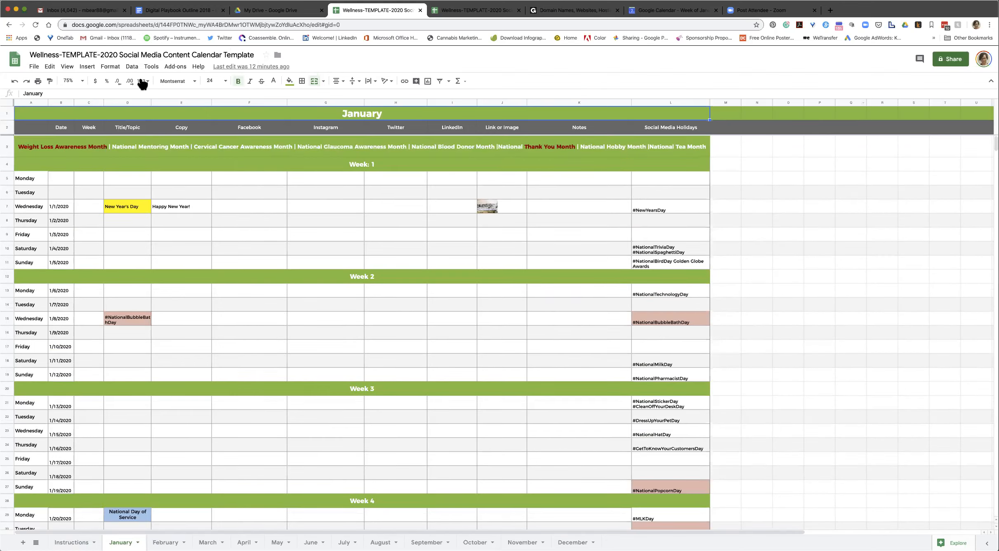
View the entire January calendar at 50% zoom, and return the zoom to 75%.
click(83, 80)
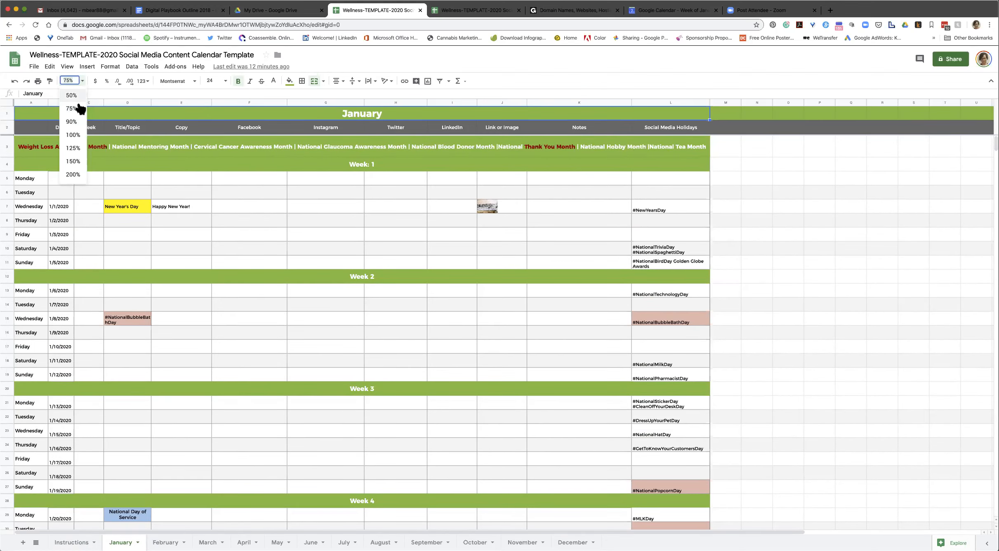
click(72, 96)
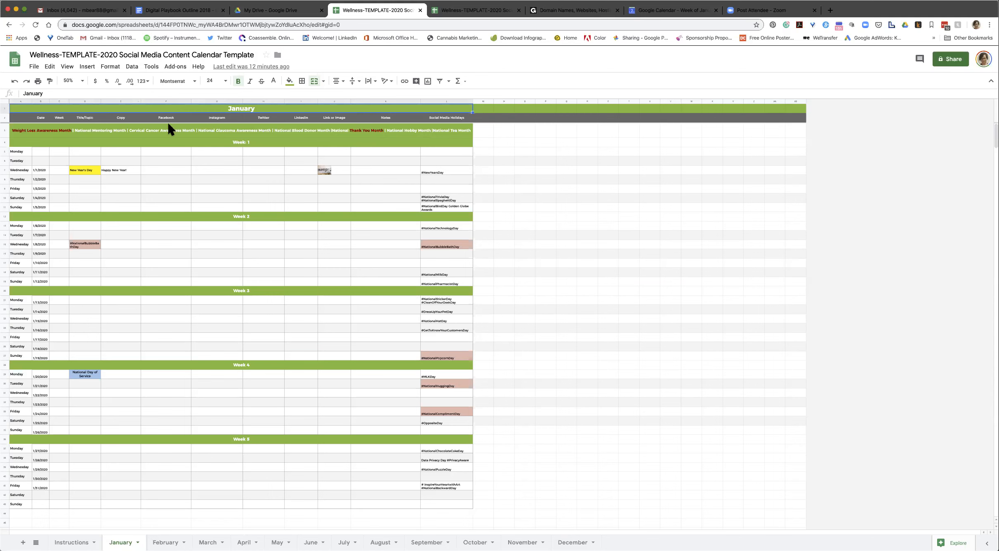
click(79, 81)
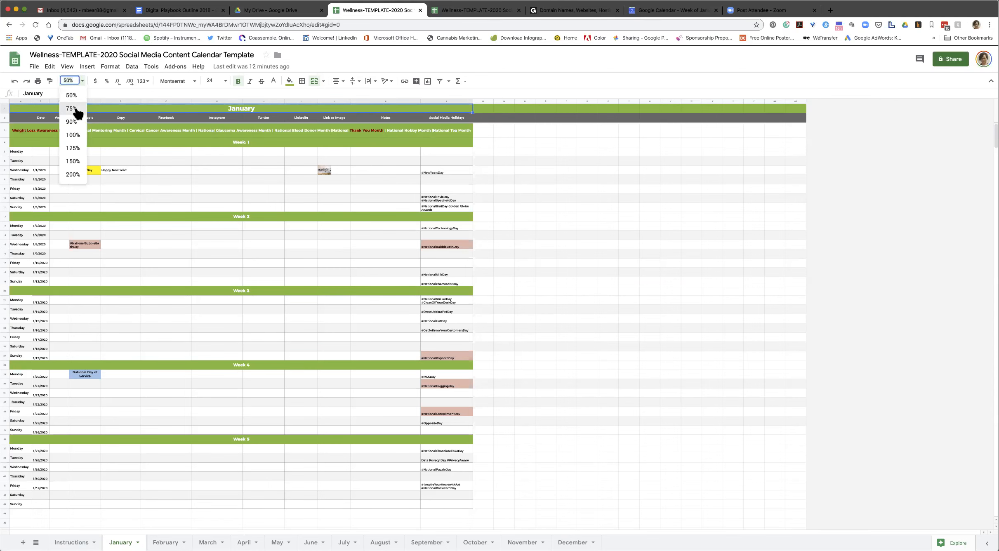
click(72, 108)
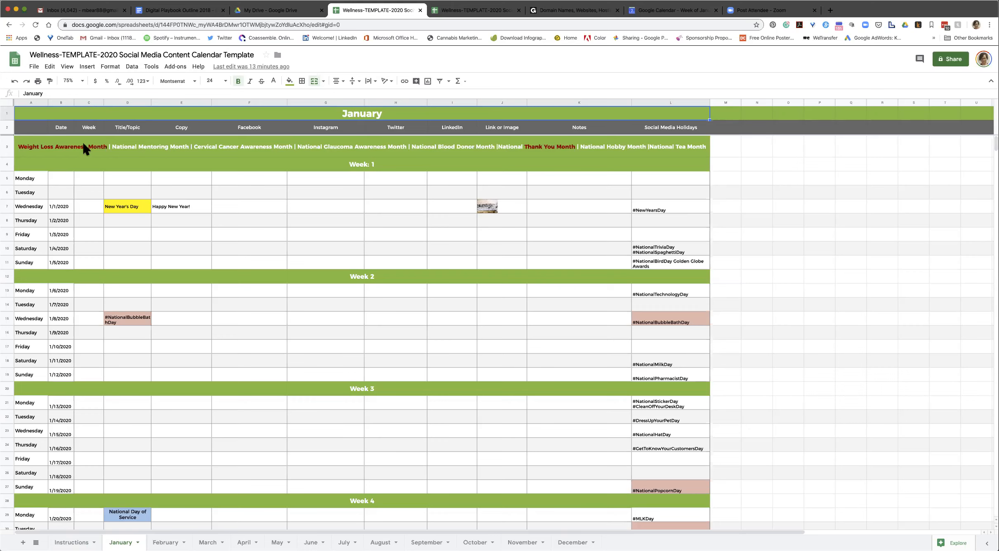
Enter "Promote your bath bombs" as the Copy for the #NationalBubbleBathDay entry on 1/8/2020.
click(135, 131)
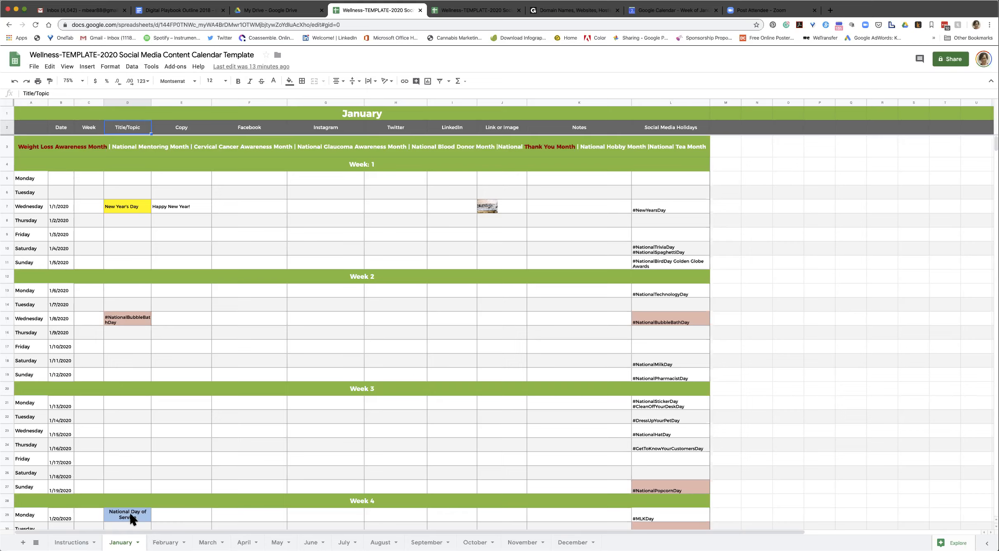
click(194, 129)
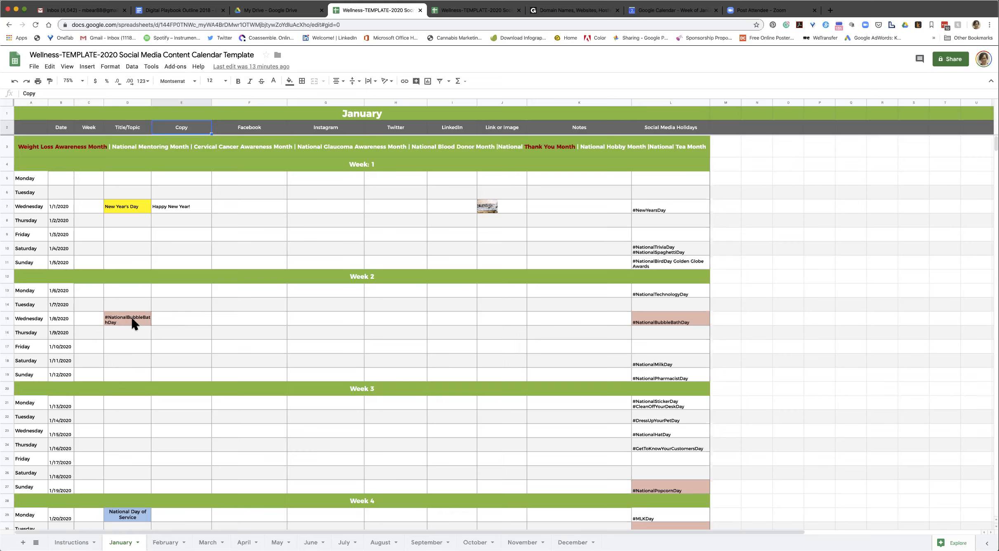
click(187, 320)
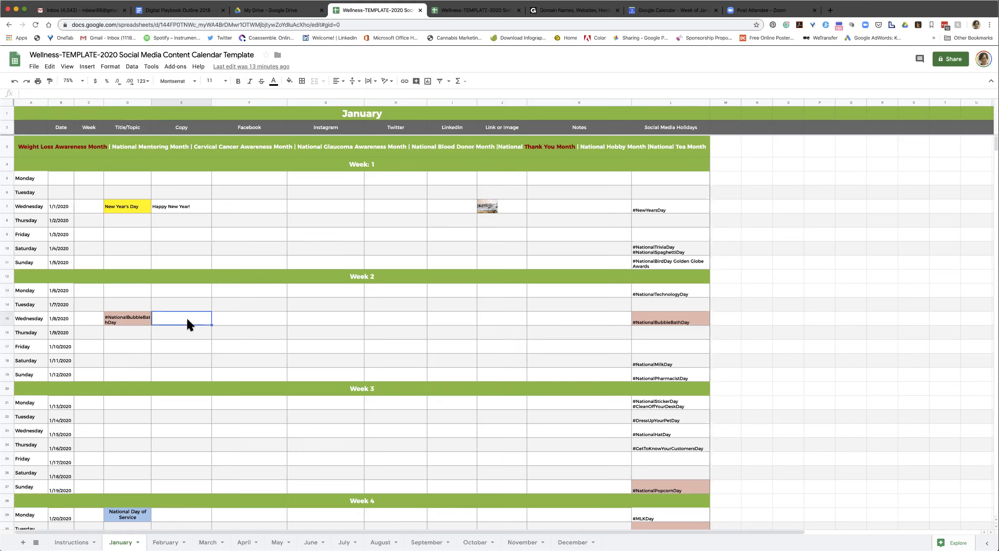
text(Promote your bath bombs)
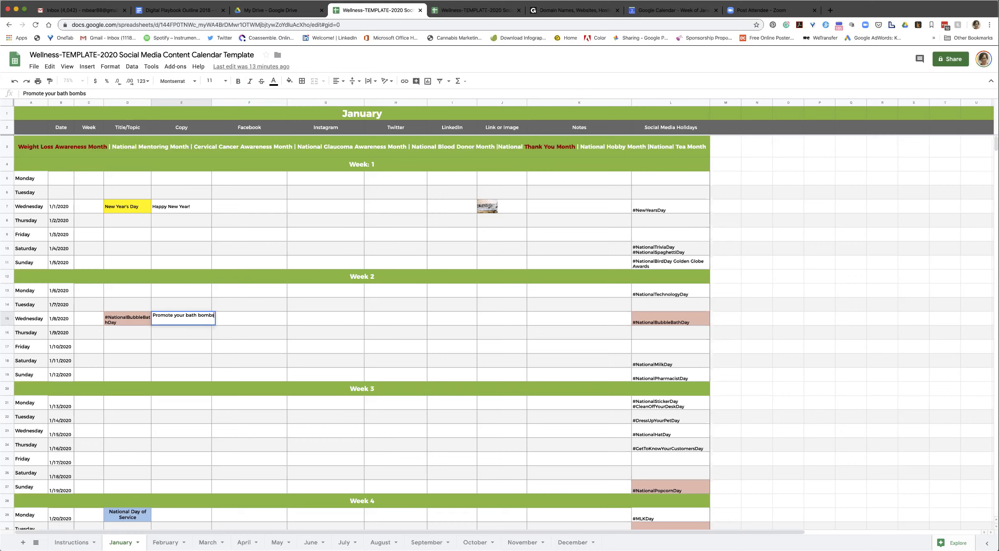
key(Return)
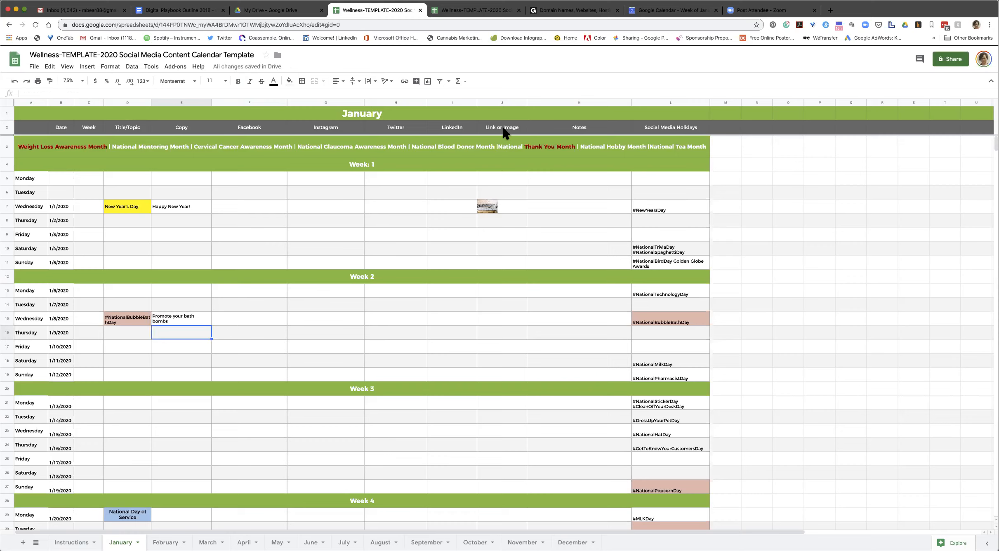
Insert an uploaded picture inside the Link or Image cell of the 1/8/2020 row.
click(495, 318)
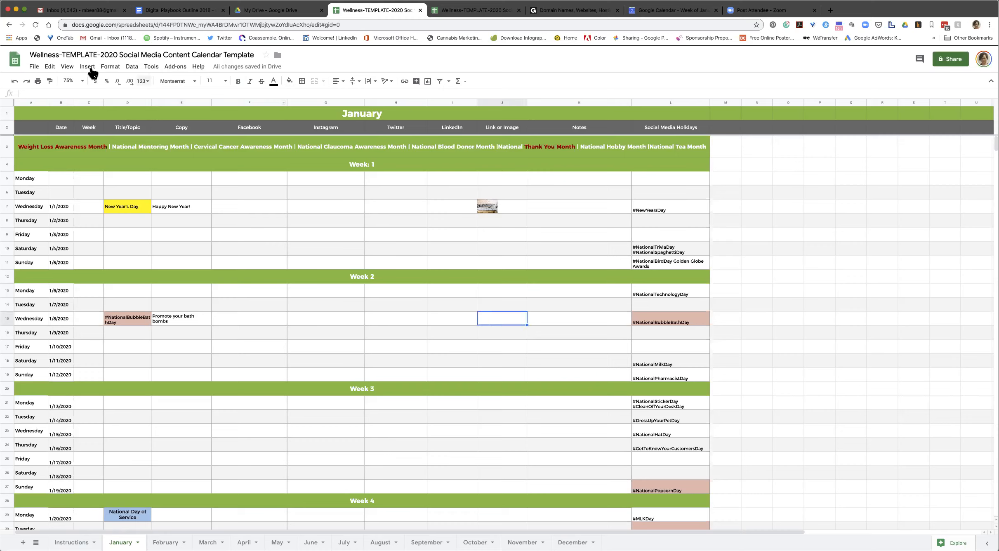
click(52, 68)
mouse_move(87, 67)
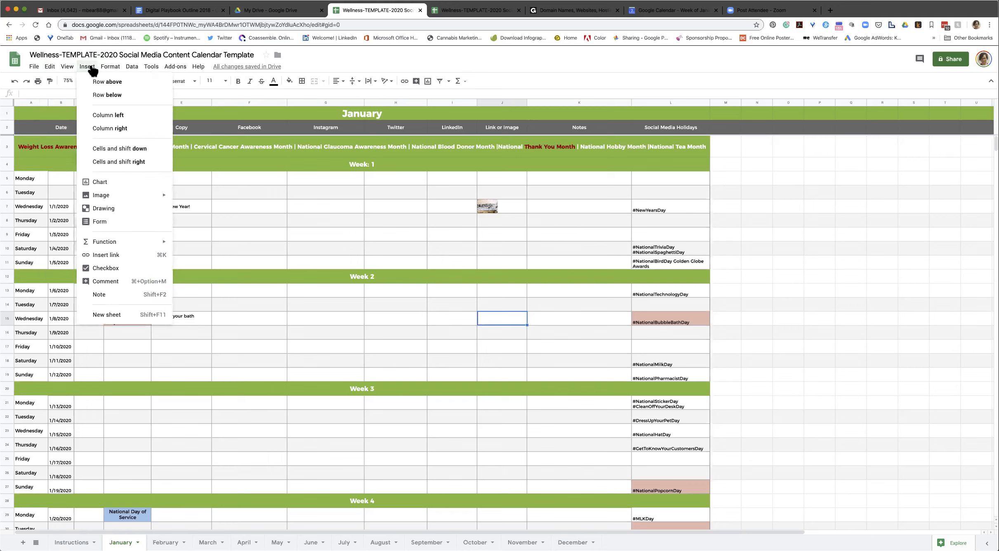
mouse_move(103, 196)
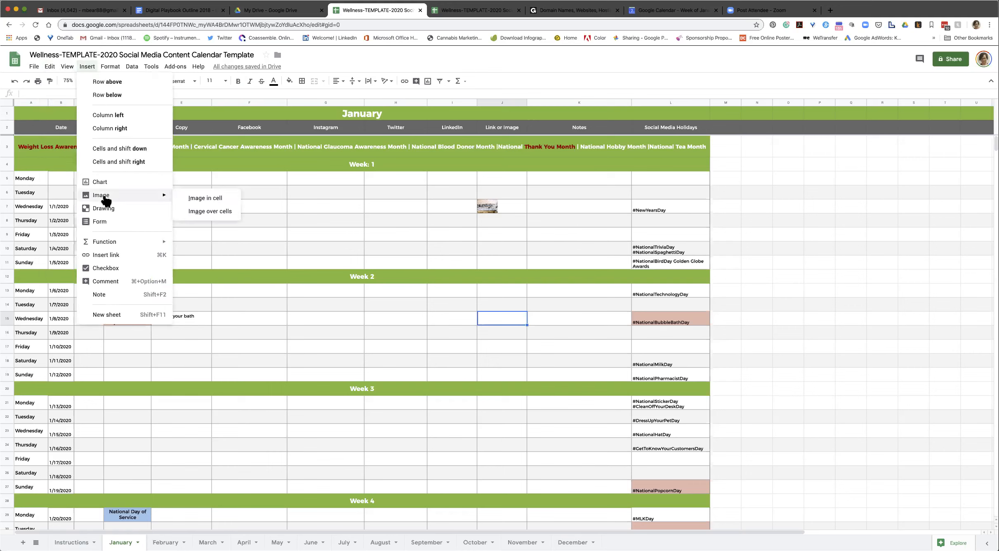
click(197, 197)
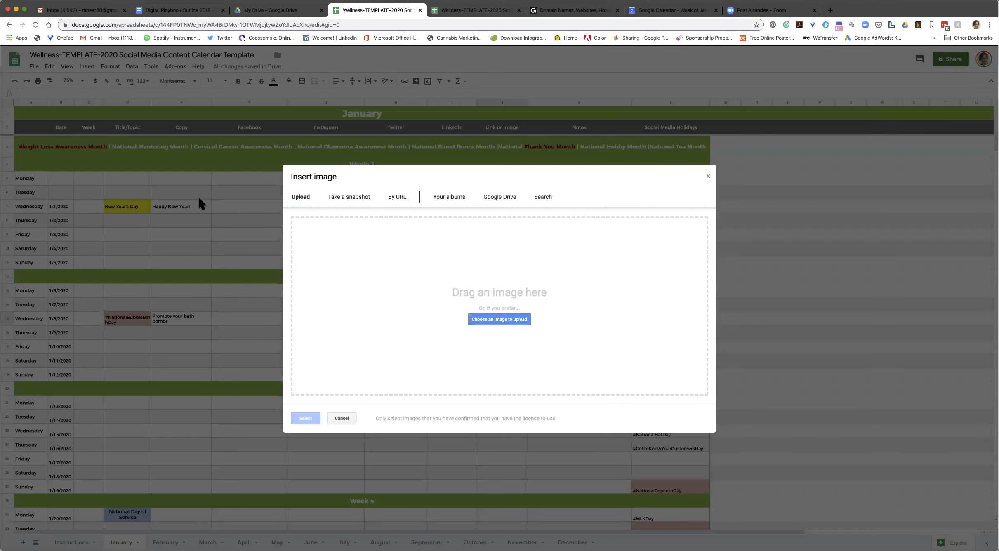
click(515, 325)
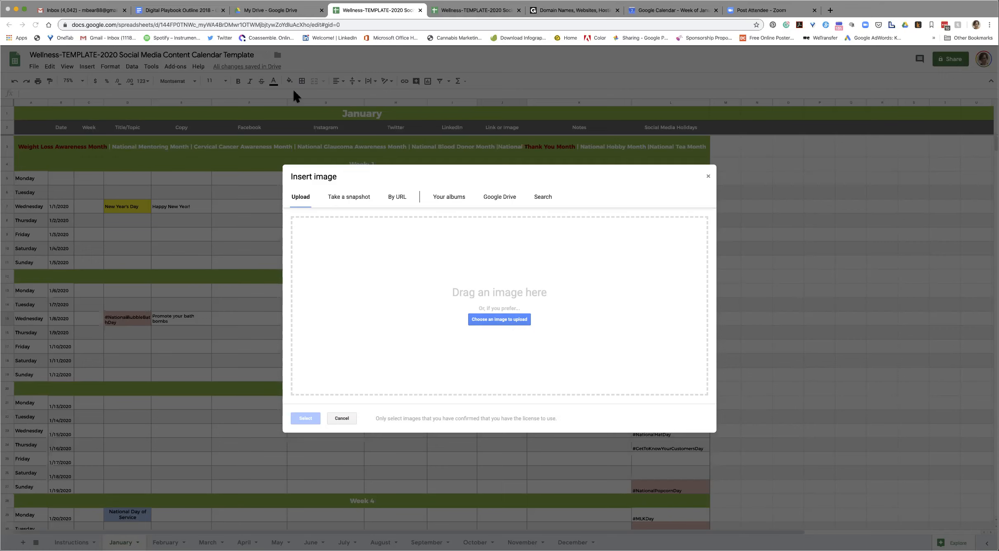
click(814, 474)
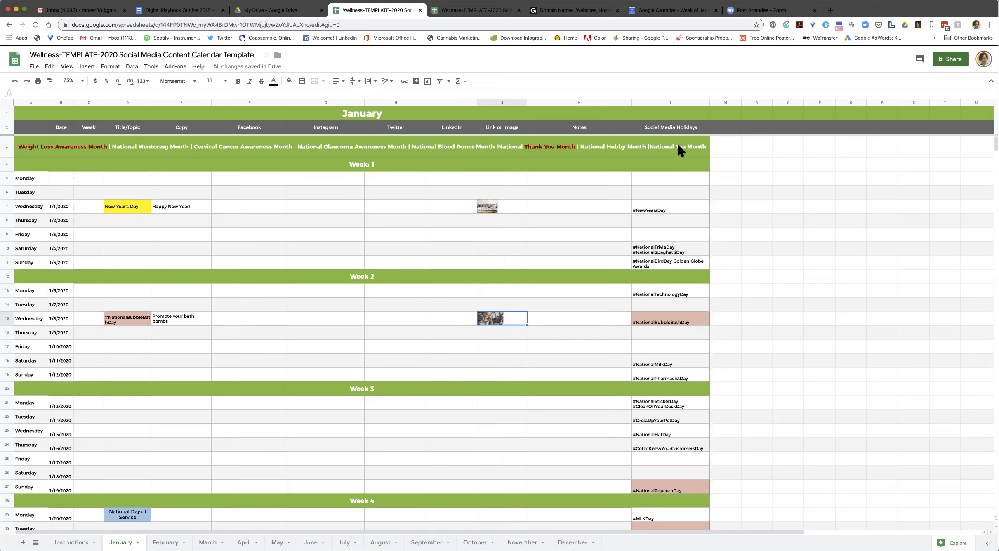
Compare January's row of monthly awareness themes with the Monthly Themes color on the Instructions sheet, and return to the January sheet.
click(500, 144)
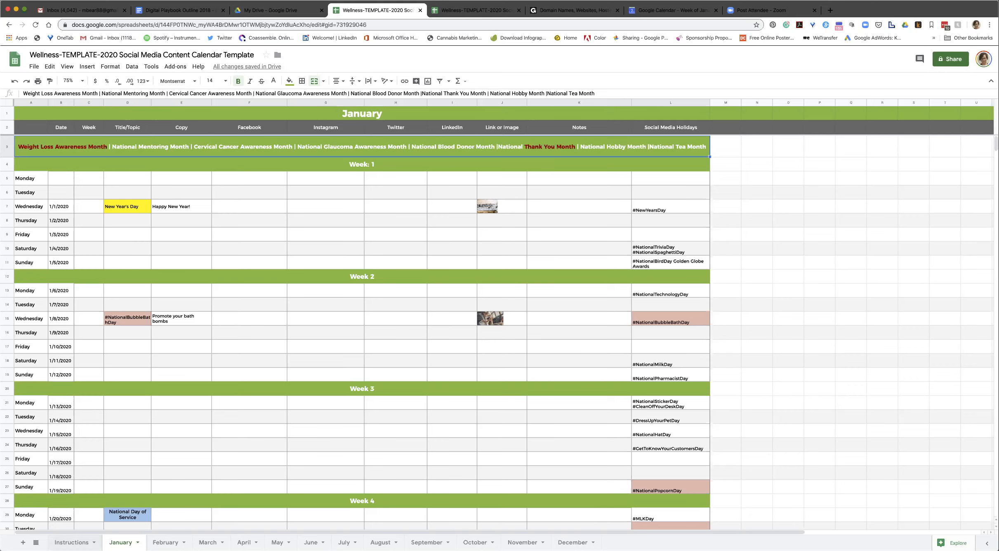
click(71, 542)
click(456, 151)
click(388, 156)
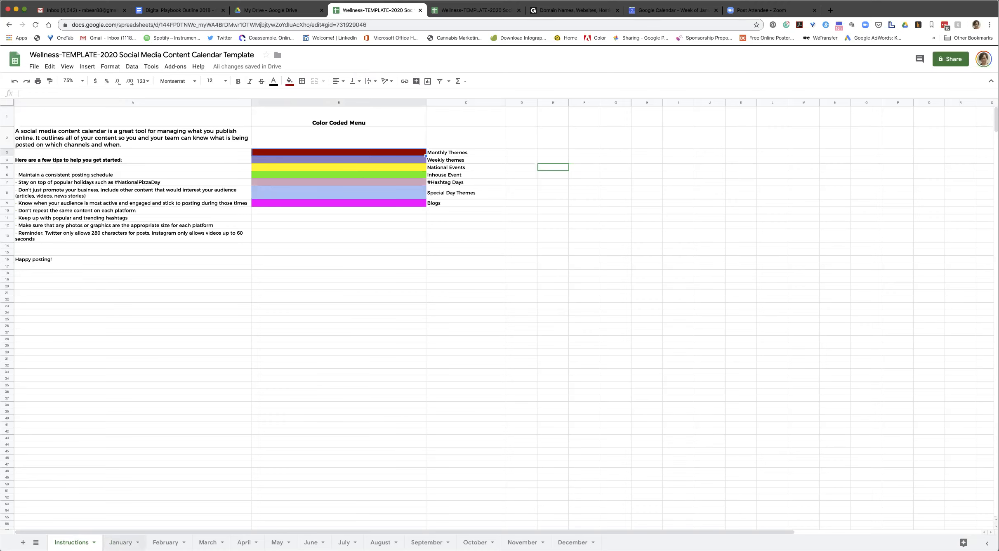
click(121, 543)
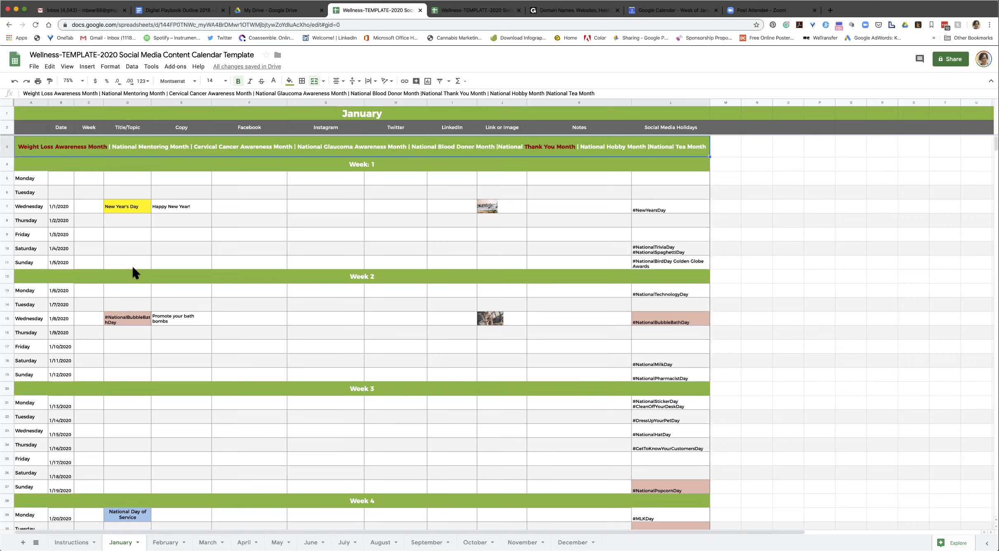
Enter "National Weight Loss Awarenesss Month" as the Title/Topic for 1/6/2020 and make the row taller to fit the text.
click(126, 291)
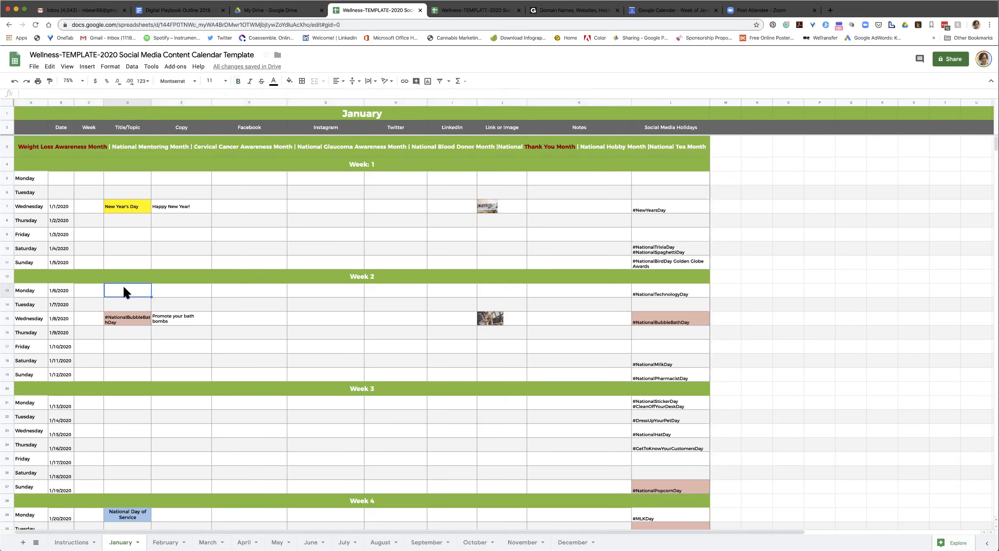
text(Na)
text(tioanl)
key(BackSpace)
key(BackSpace)
text(onal Weight Loss)
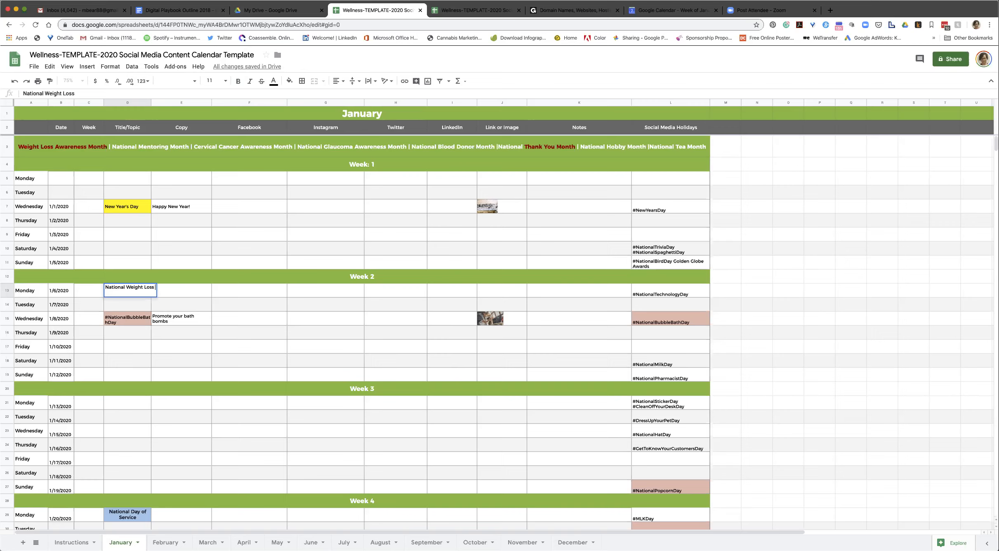
text( Awarenesss Month)
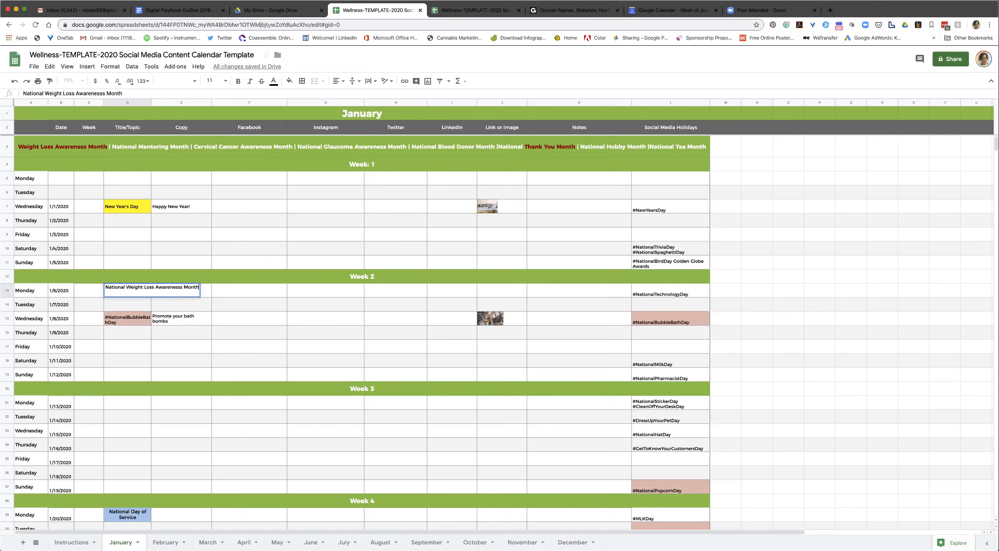
key(Return)
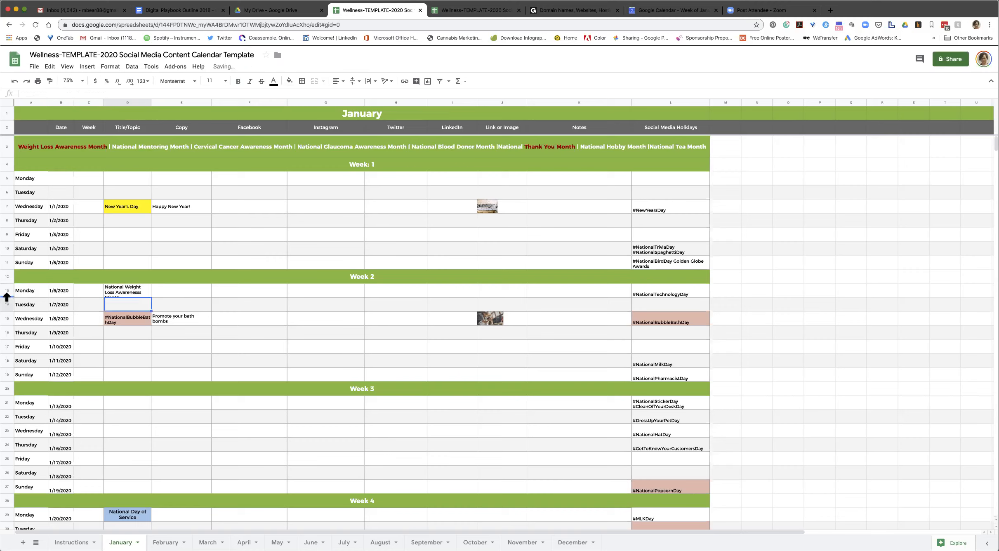
drag(6, 297, 7, 303)
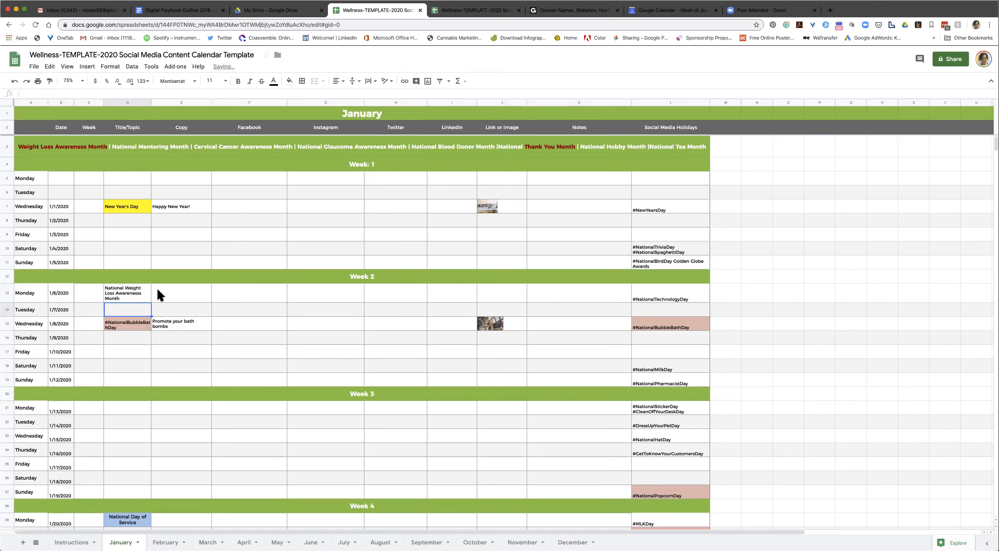
Fill the Copy cell for 1/6/2020 with magenta and enter "Products to help with...list them, promotion" in it.
click(180, 292)
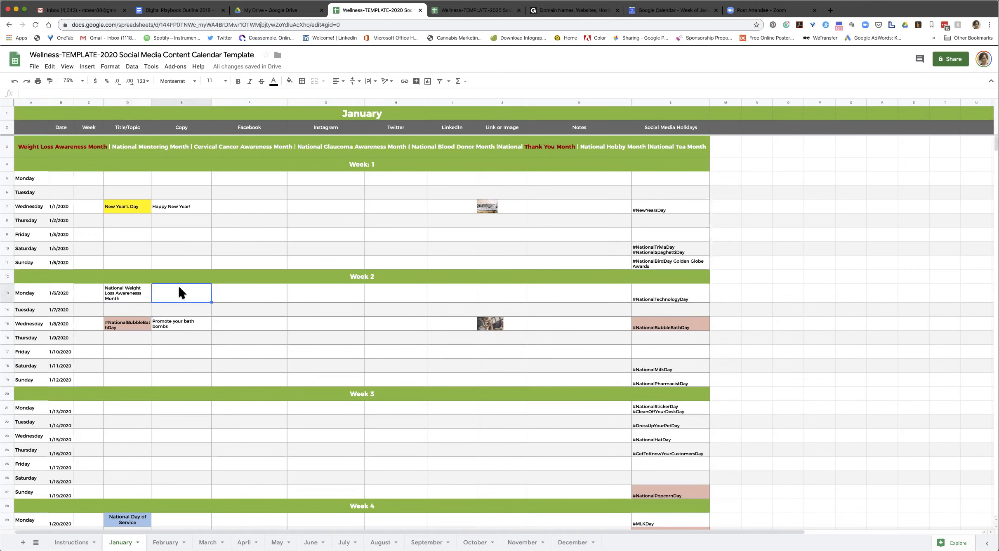
click(289, 81)
click(375, 120)
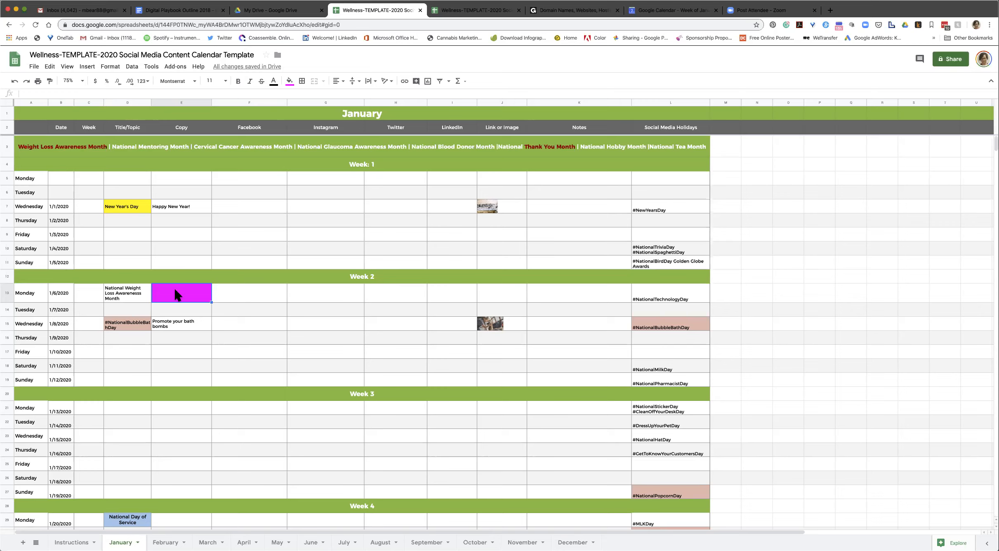
text(Products to help with...list t)
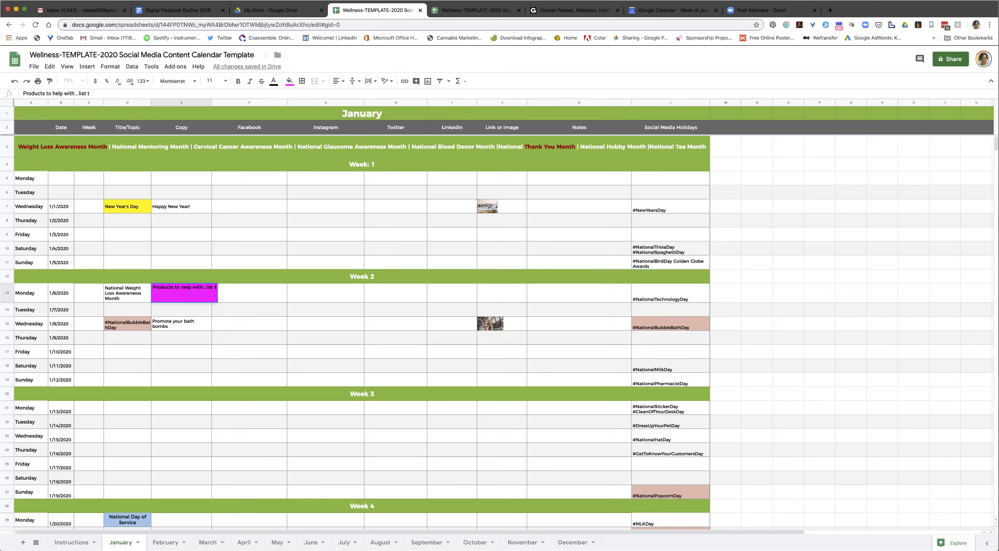
text(hem, promotion)
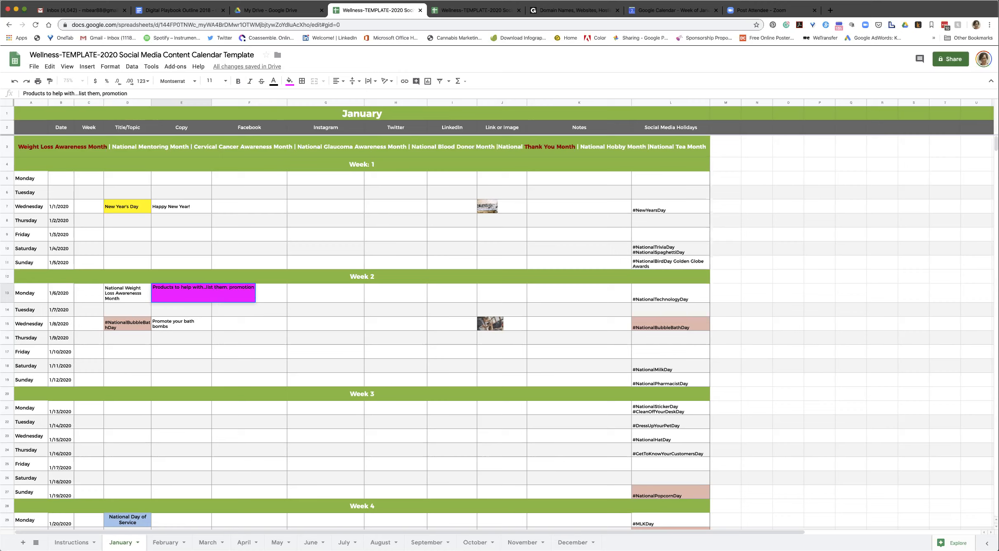
key(Return)
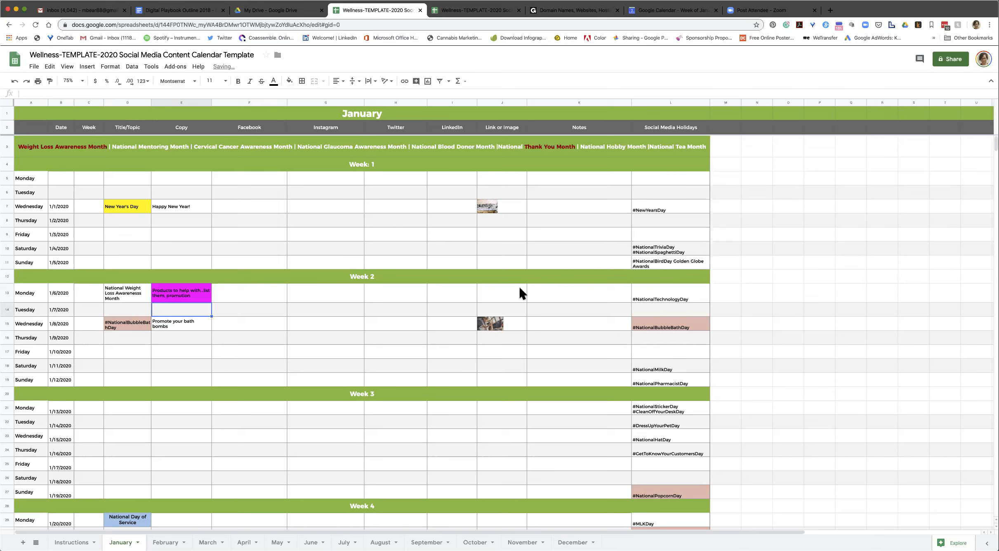
click(504, 290)
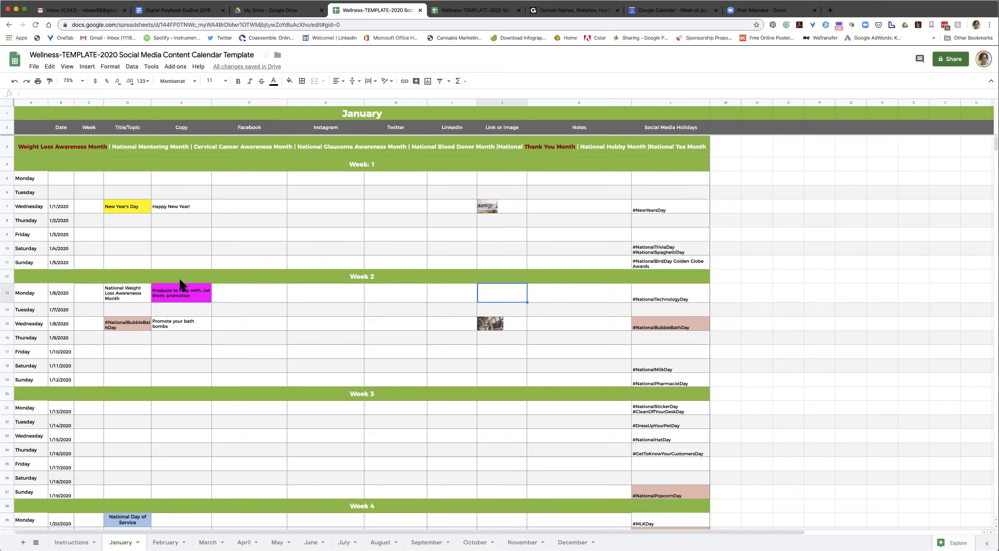
click(238, 296)
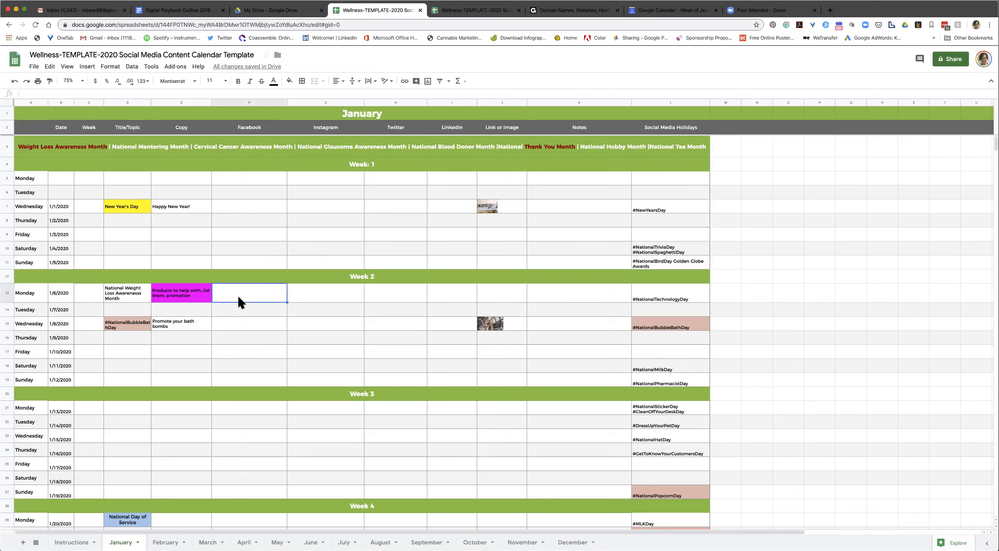
click(311, 294)
click(407, 295)
click(456, 292)
click(499, 290)
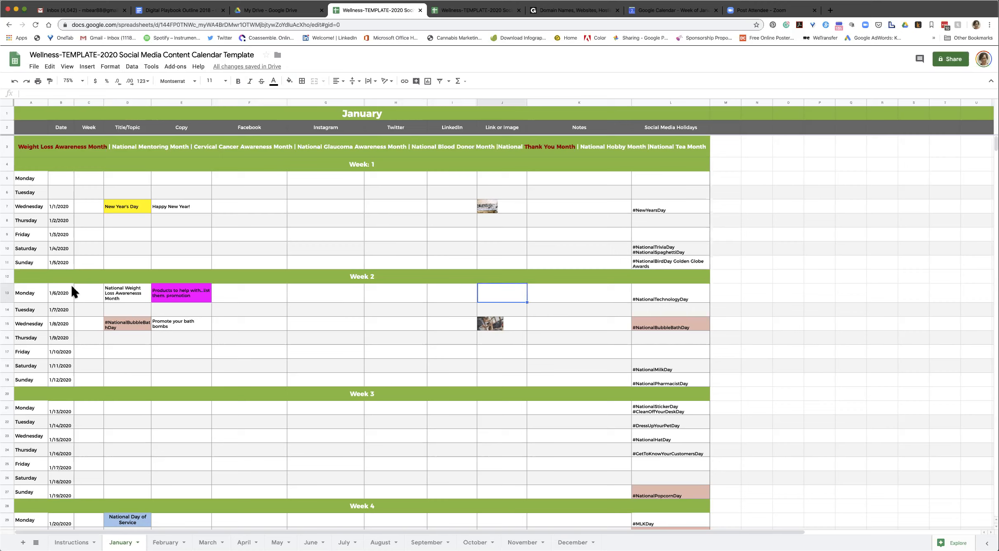
In the 1/6/2020 row, enter posting dates 1/6 for Facebook, 1/7 for Instagram, 1/8 for Twitter and 1/9 for LinkedIn.
click(263, 293)
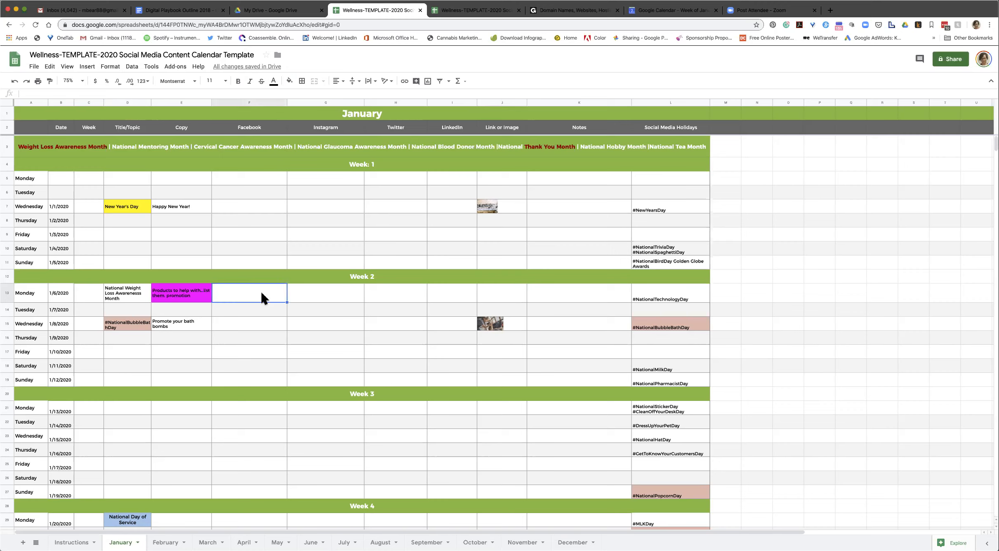
text(1/6)
key(Tab)
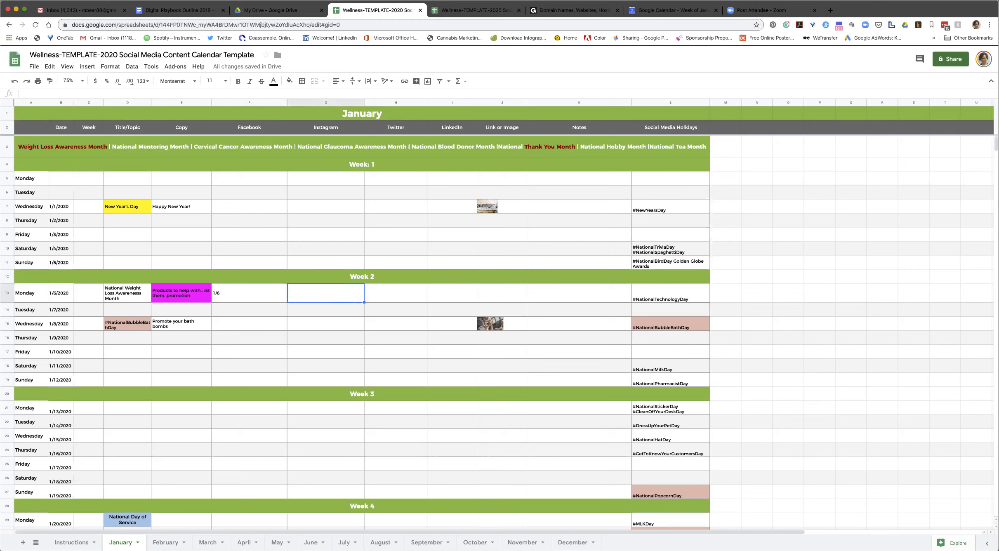
text(1/7)
key(Tab)
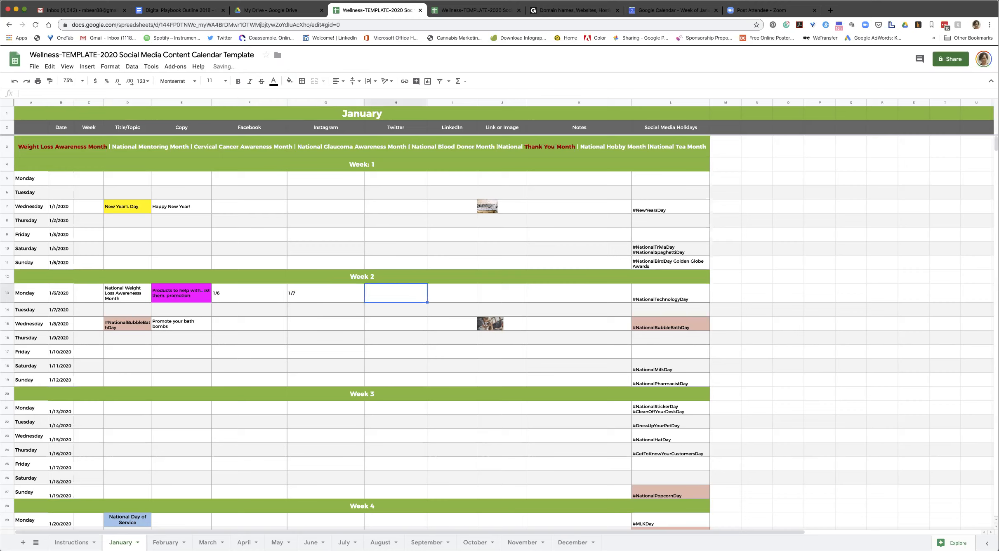
text(1/)
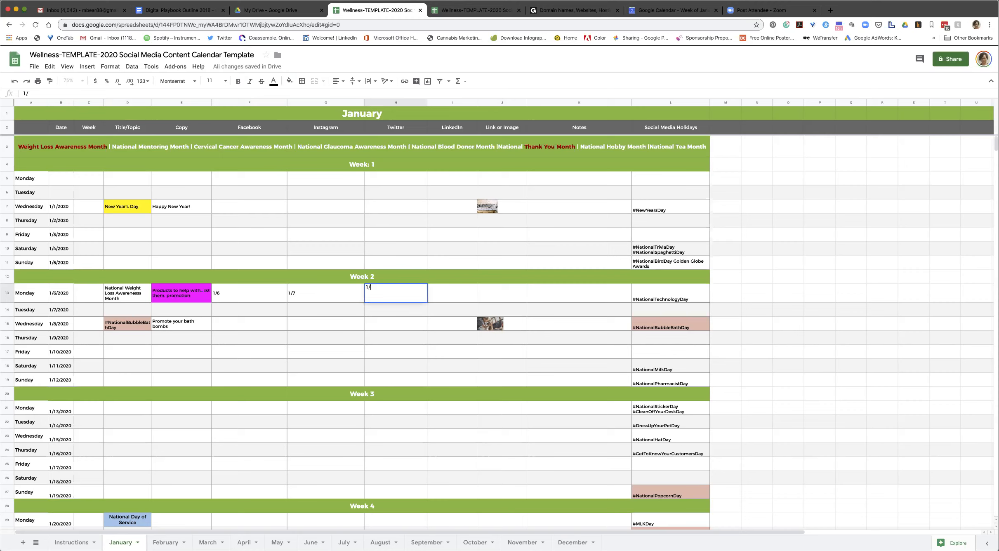
text(8)
key(Tab)
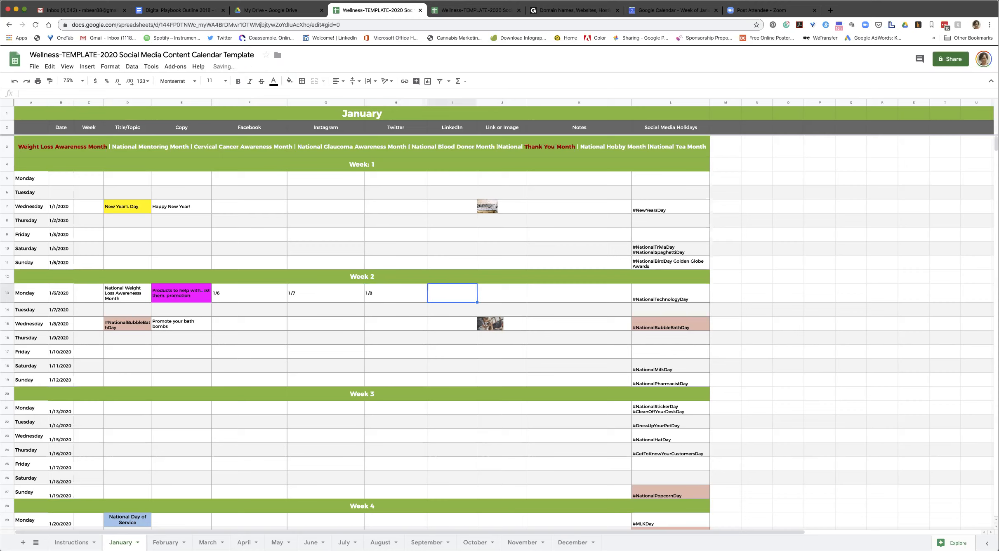
text(1/9)
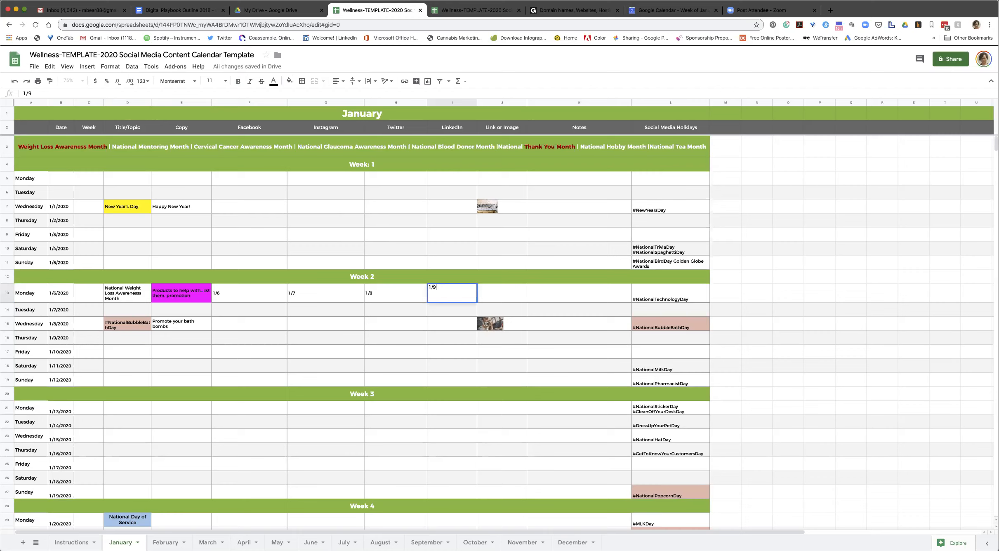
key(Tab)
key(Tab)
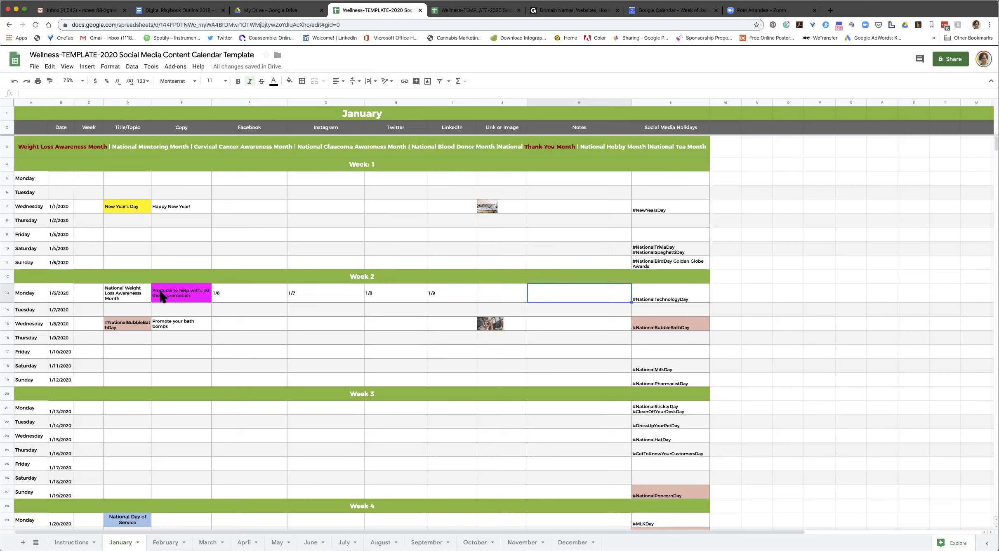
Review the Facebook, Instagram, Twitter and LinkedIn cells in the 1/6/2020 and 1/8/2020 rows.
click(249, 291)
click(323, 294)
click(396, 291)
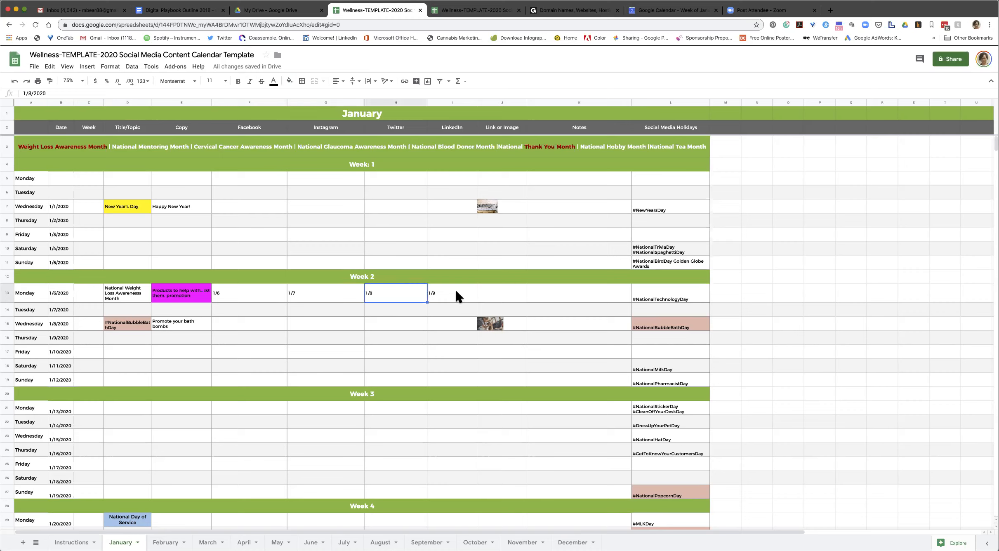
click(456, 290)
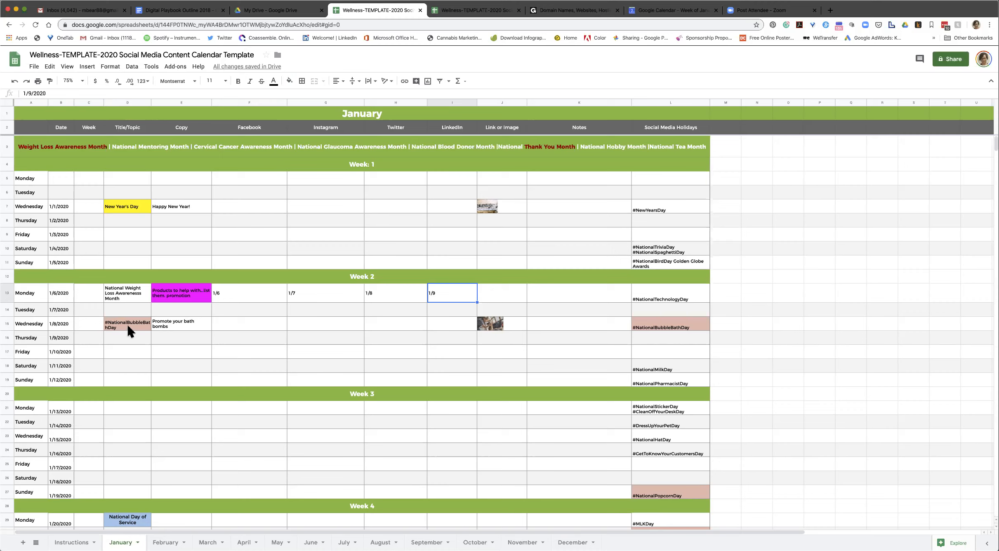
click(247, 321)
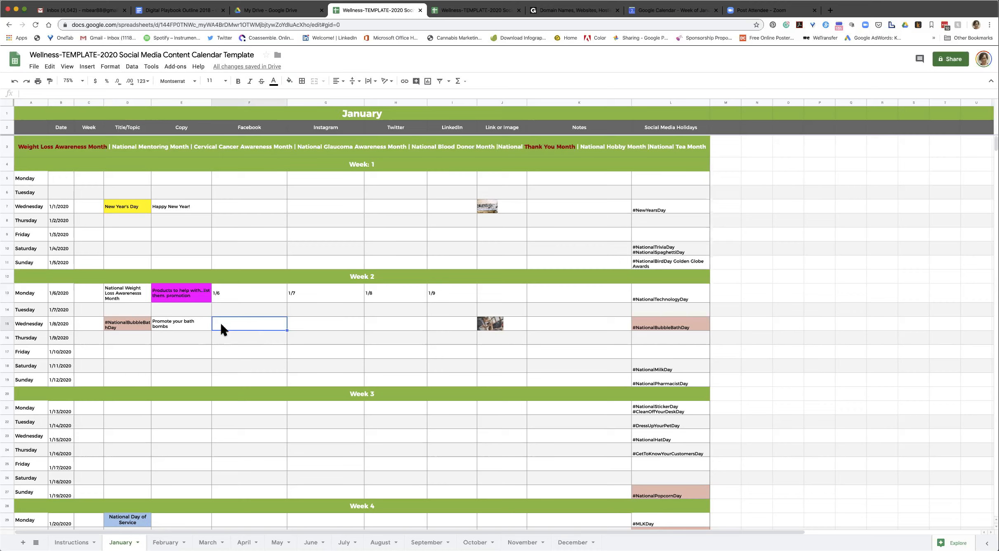
click(309, 322)
click(402, 321)
click(449, 318)
click(253, 326)
click(319, 325)
click(388, 322)
click(449, 320)
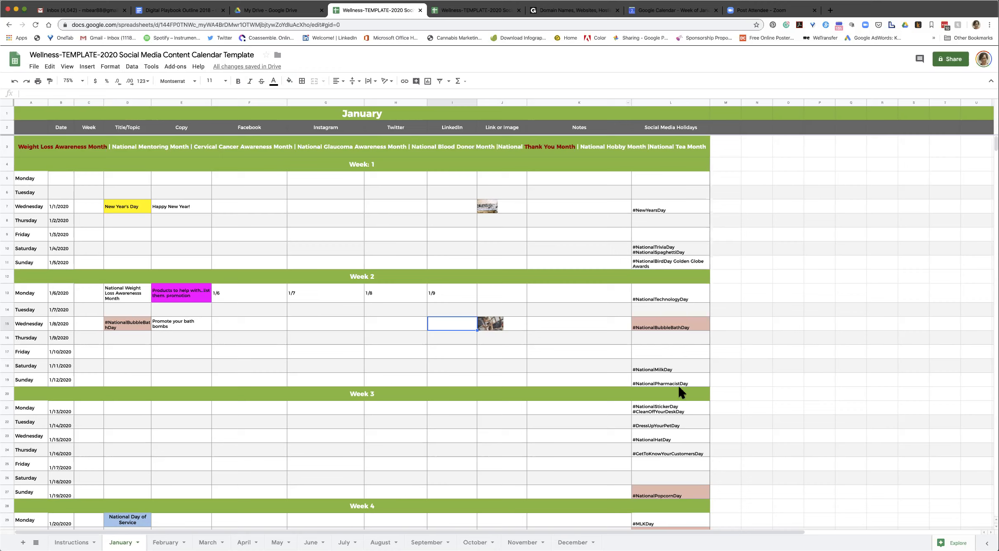
Make only the hashtag #CleanOffYourDeskDay bold in the Social Media Holidays cell for 1/13/2020.
click(667, 371)
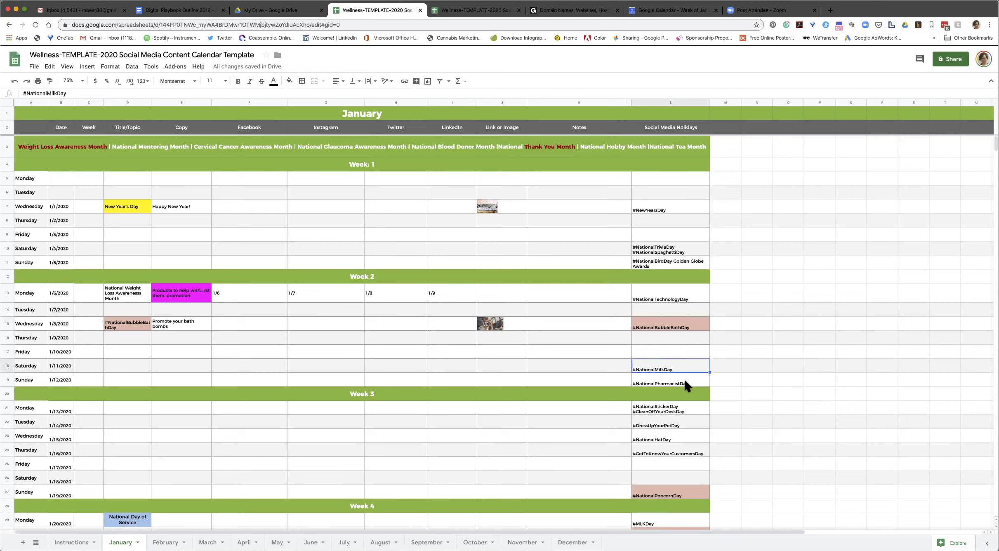
click(680, 409)
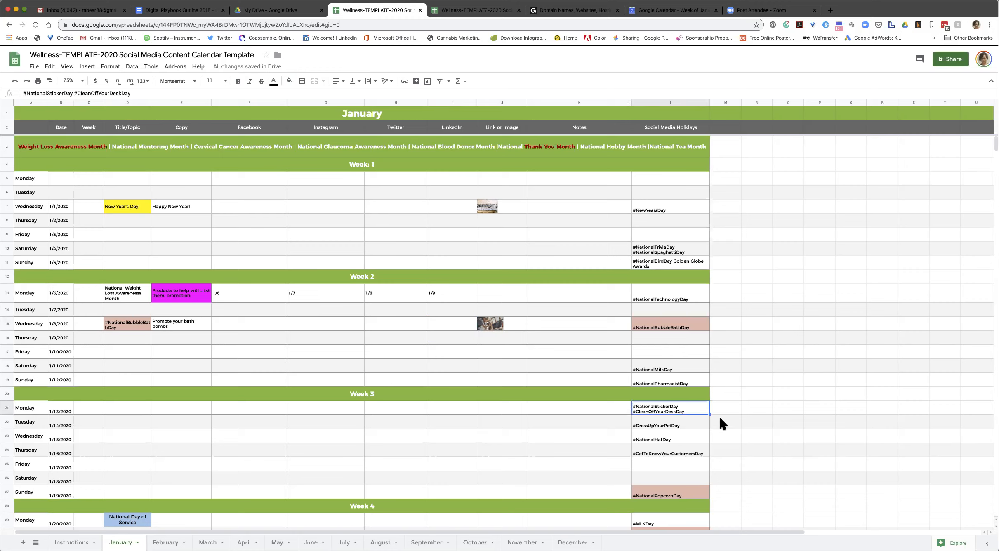
double_click(646, 415)
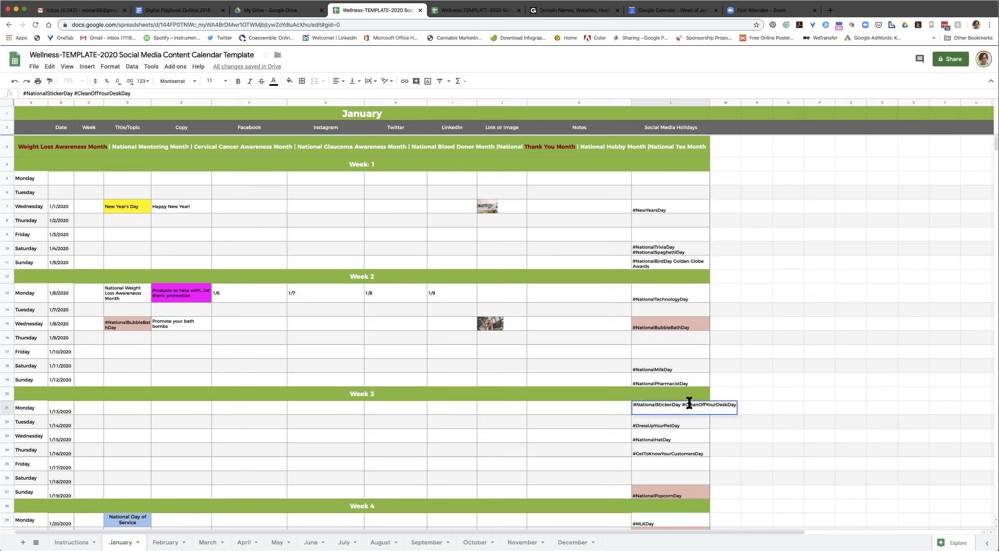
drag(682, 404, 739, 405)
click(239, 82)
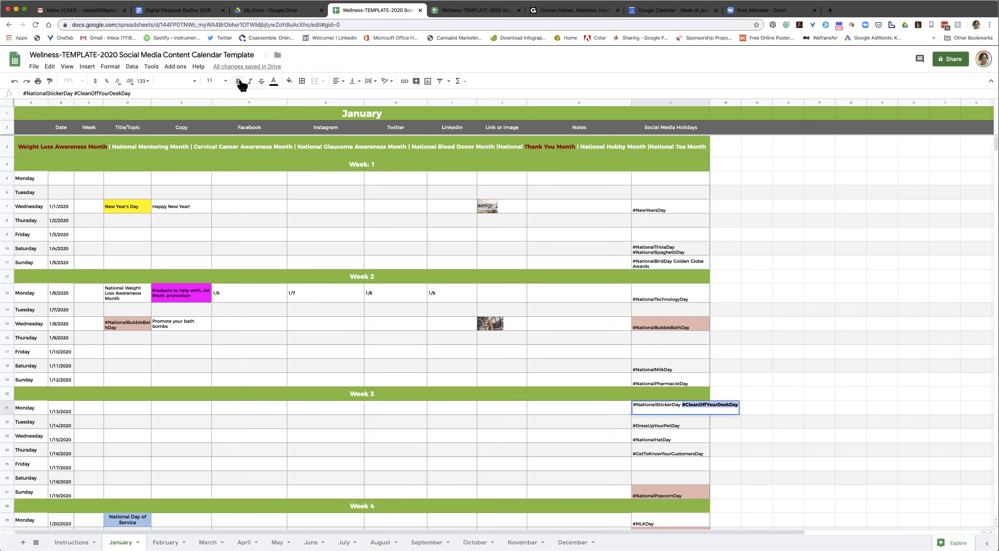
click(662, 407)
click(692, 421)
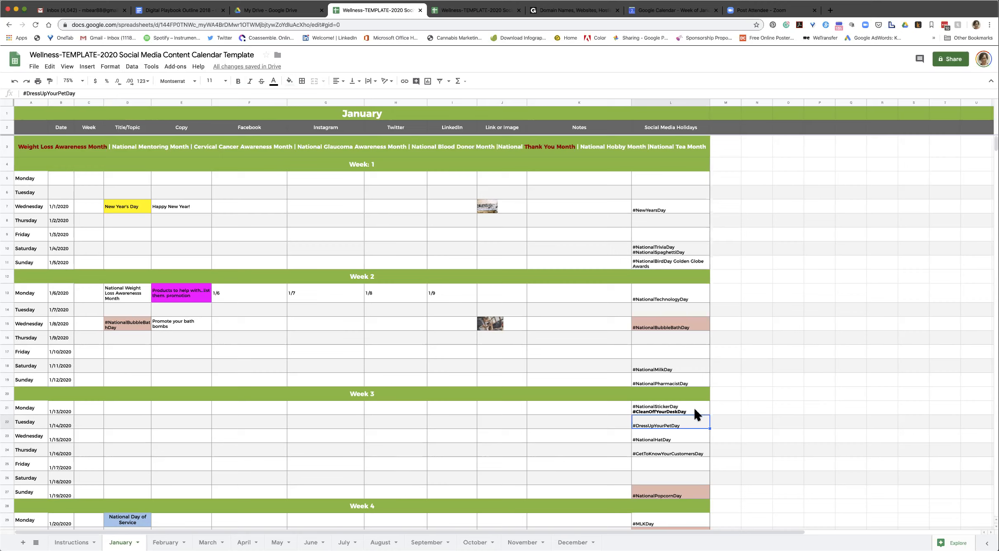
Enter "#cleanoffyourdeskday" as the Title/Topic for 1/13/2020, undoing a mistakenly pasted webinar link, and select that cell.
click(119, 400)
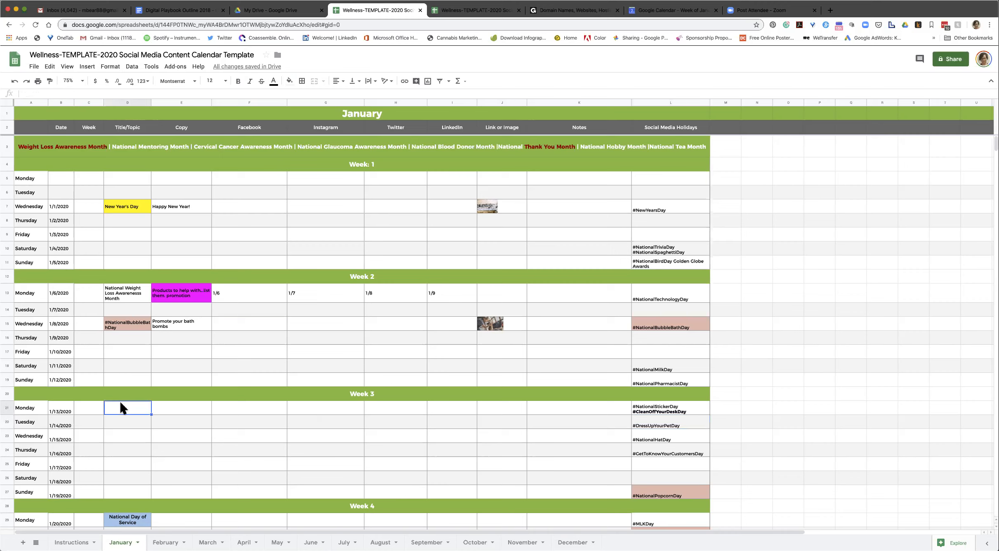
text(https://zoom.us/webinar/register/WN_D34-OOj8SWeaJr93GGIT1A)
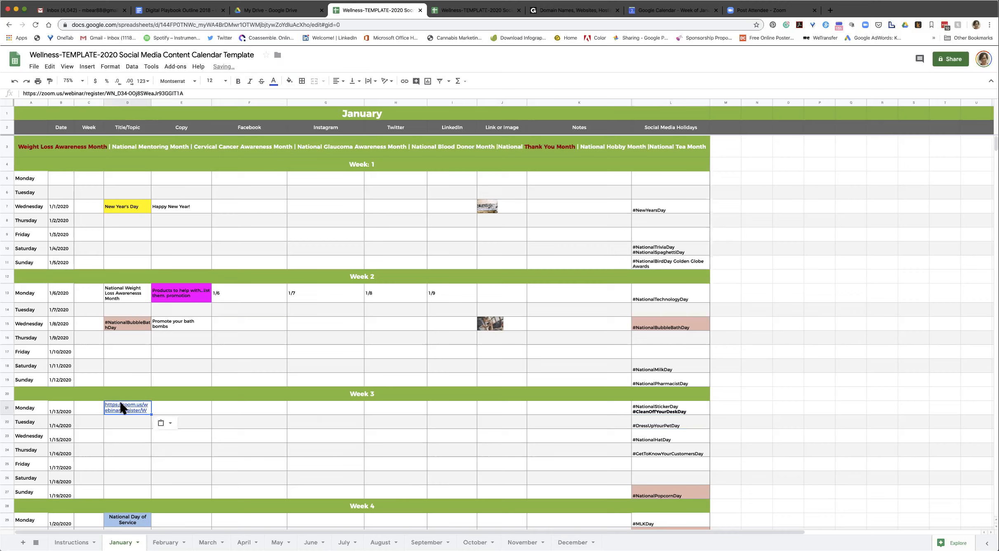
key(super+z)
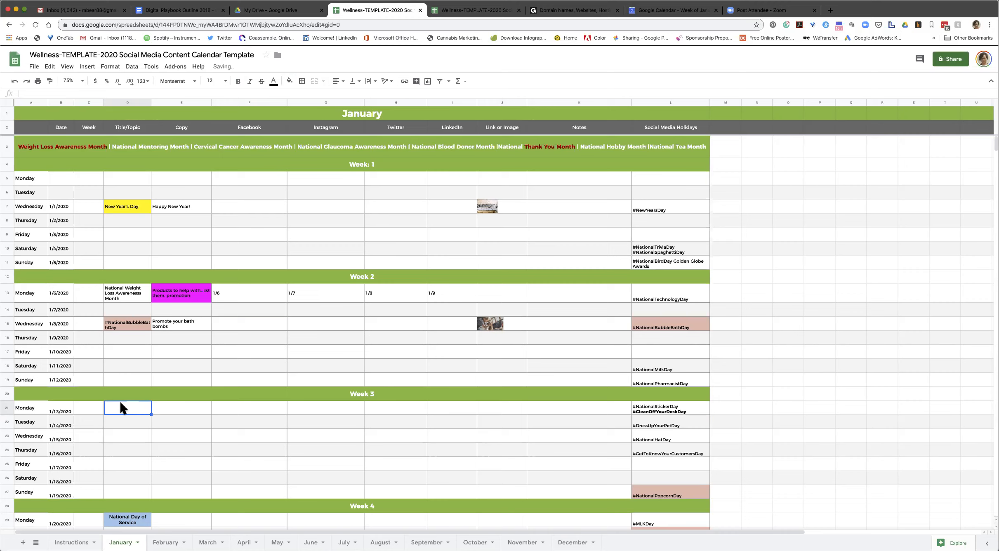
text(#cleanoffyourdesk)
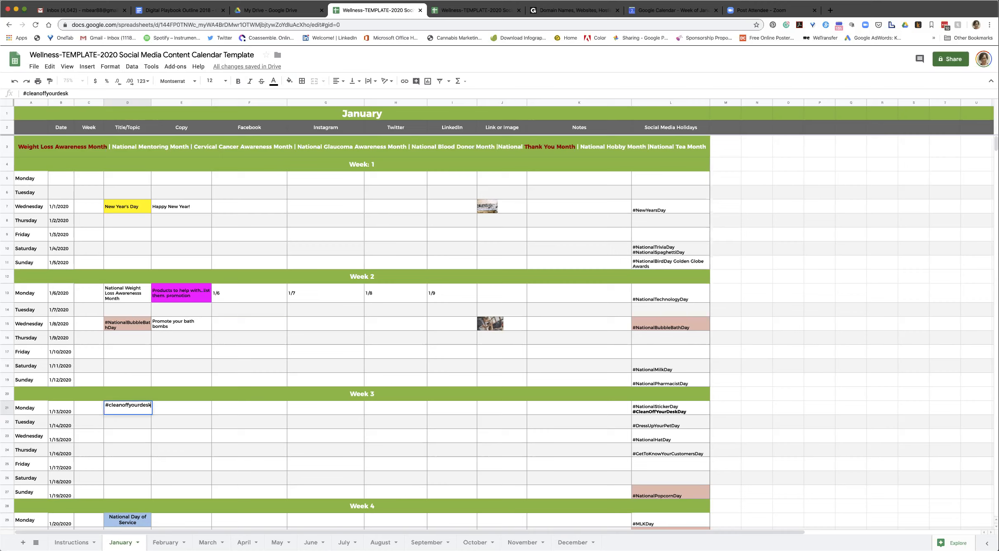
text(day)
key(Tab)
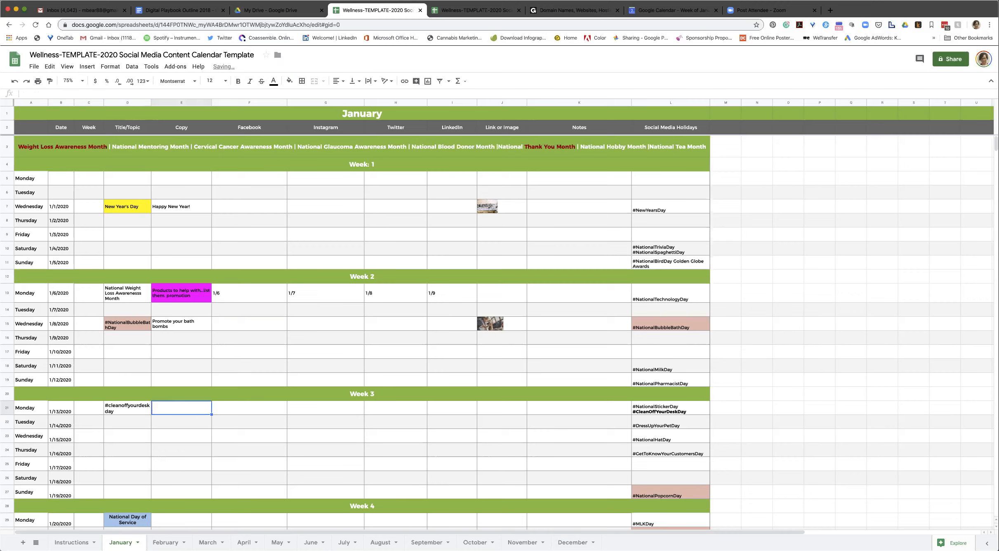
click(127, 408)
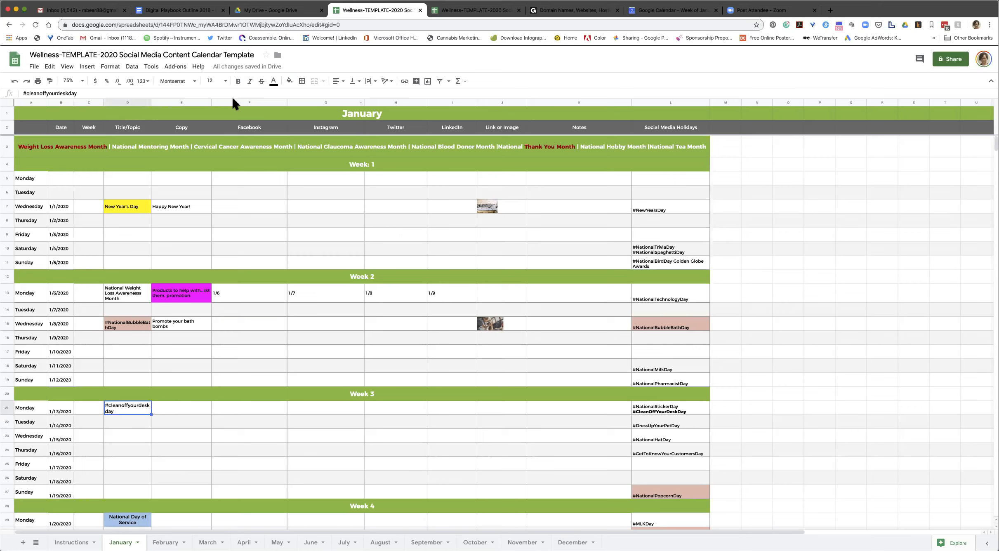
Shade the #cleanoffyourdeskday title pale red-brown like #NationalBubbleBathDay and enter "Picture of my desk" as the 1/13/2020 Copy.
click(294, 82)
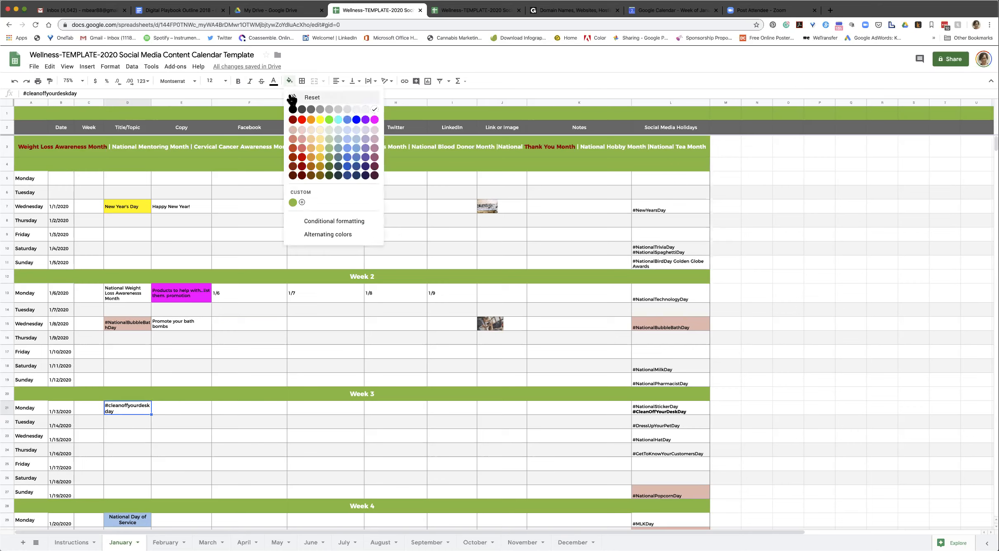
click(293, 130)
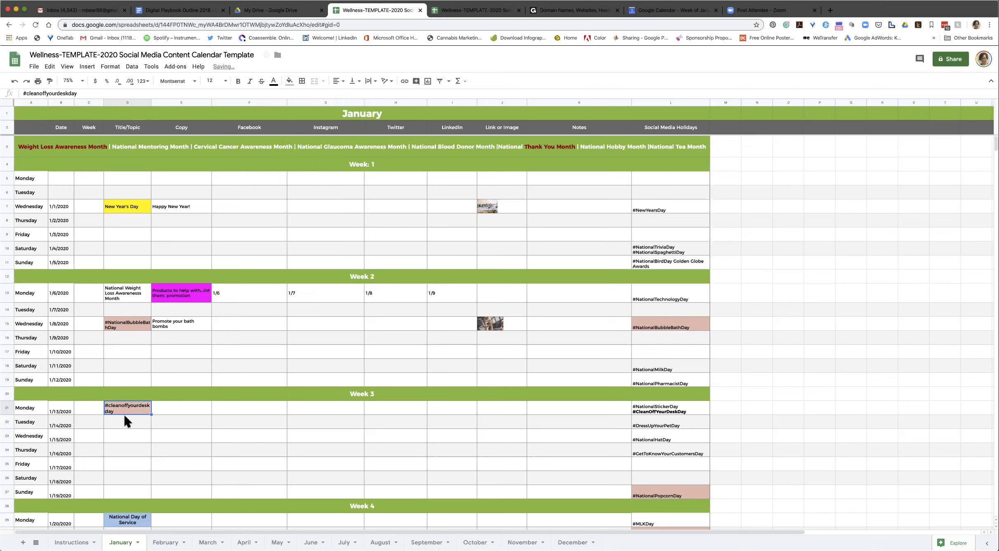
click(179, 408)
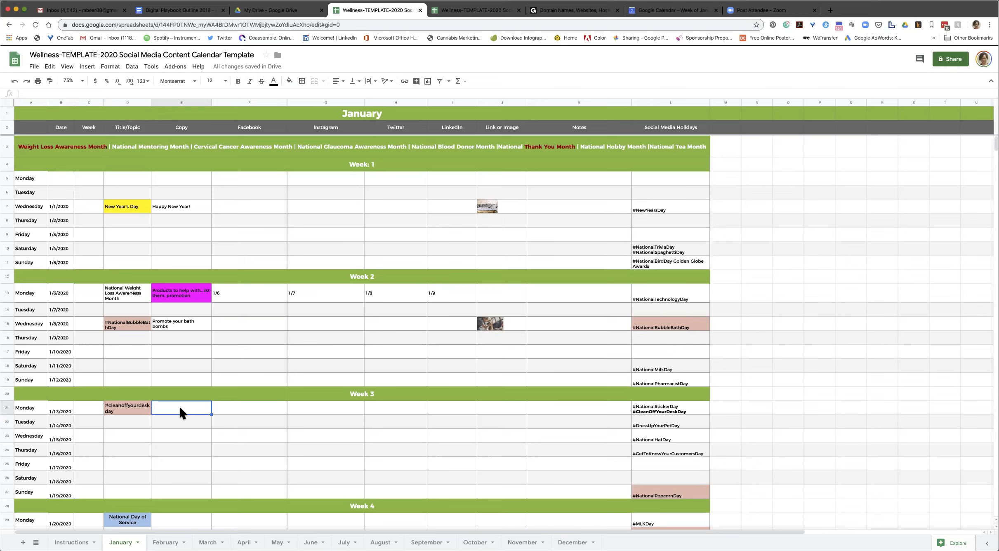
text(Picture of my desk)
key(Return)
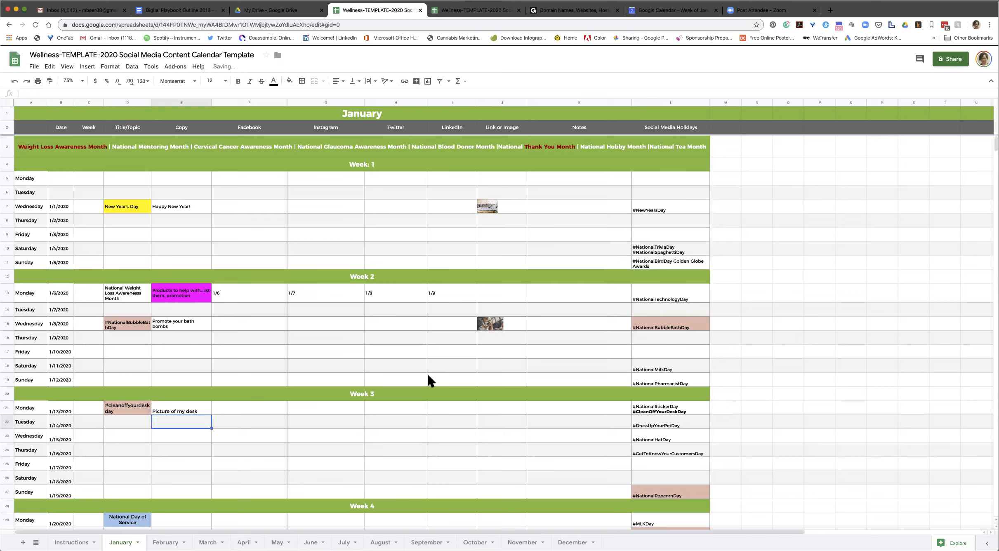
Review the Link or Image, Facebook, Instagram, Twitter and LinkedIn cells in the 1/13/2020 row.
click(503, 411)
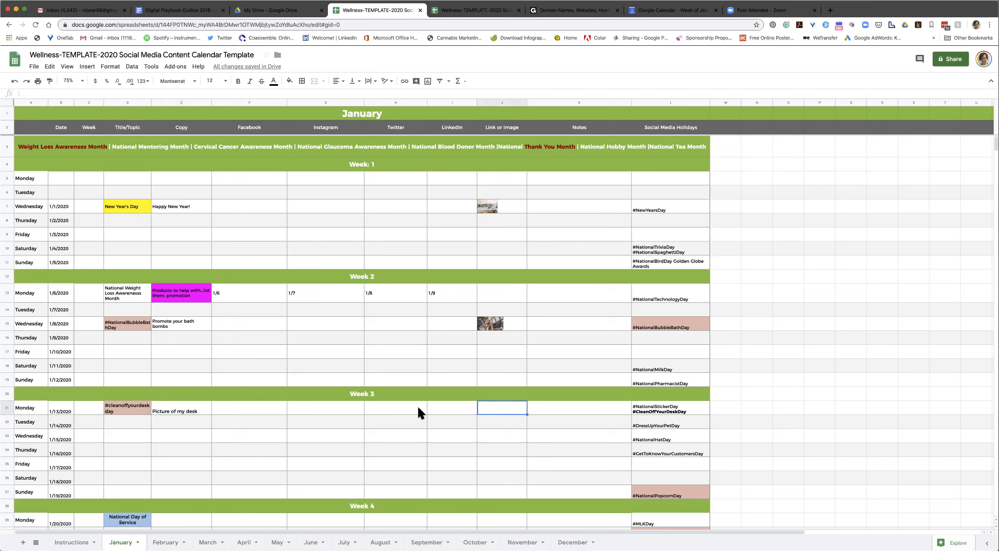
click(250, 404)
click(326, 406)
click(402, 403)
click(475, 413)
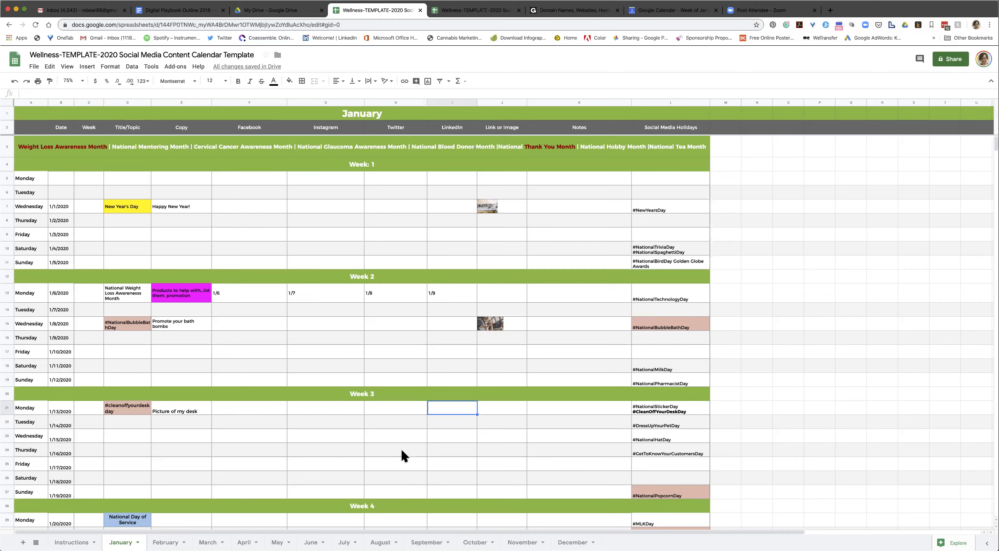
On the February sheet, color only "Black History Month" dark red in the monthly themes row.
click(168, 543)
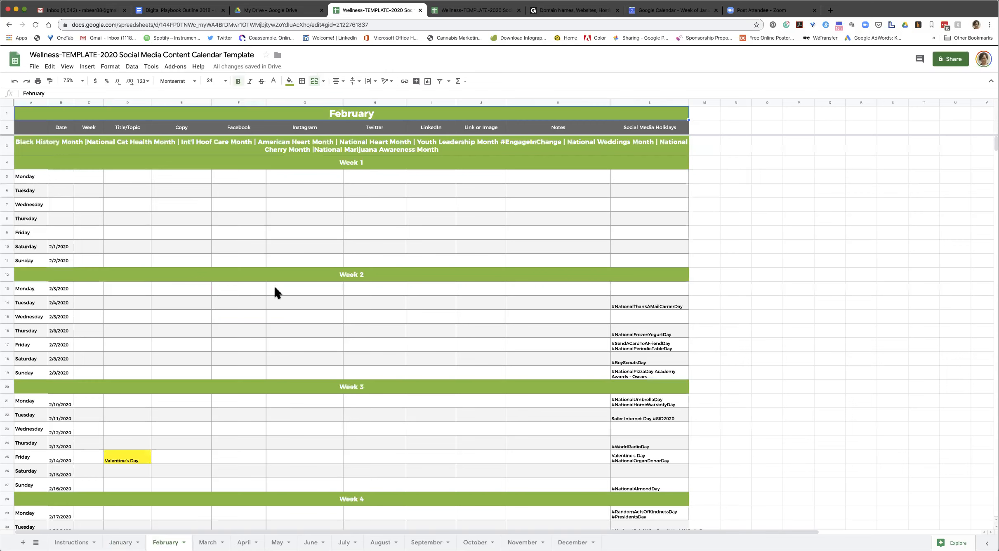
click(85, 85)
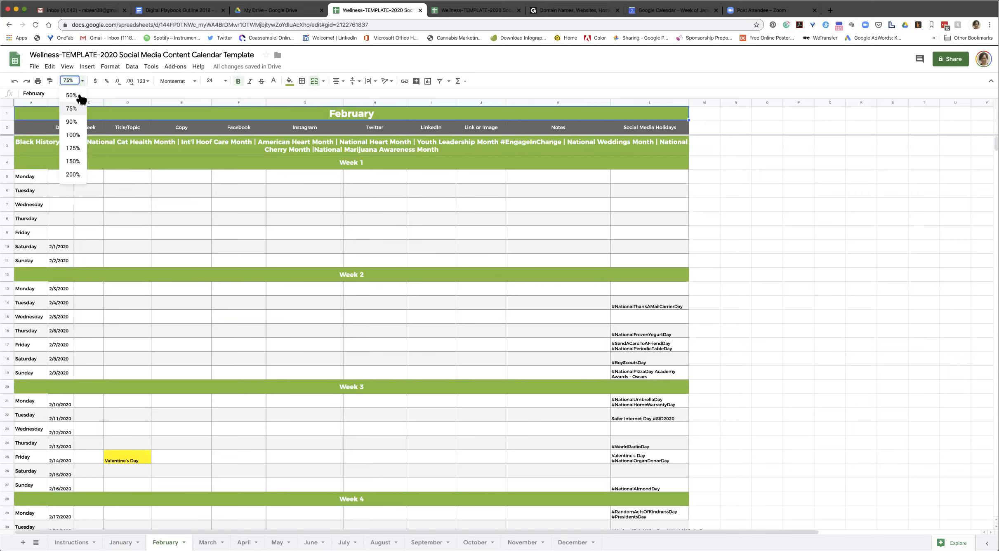
click(72, 106)
click(368, 140)
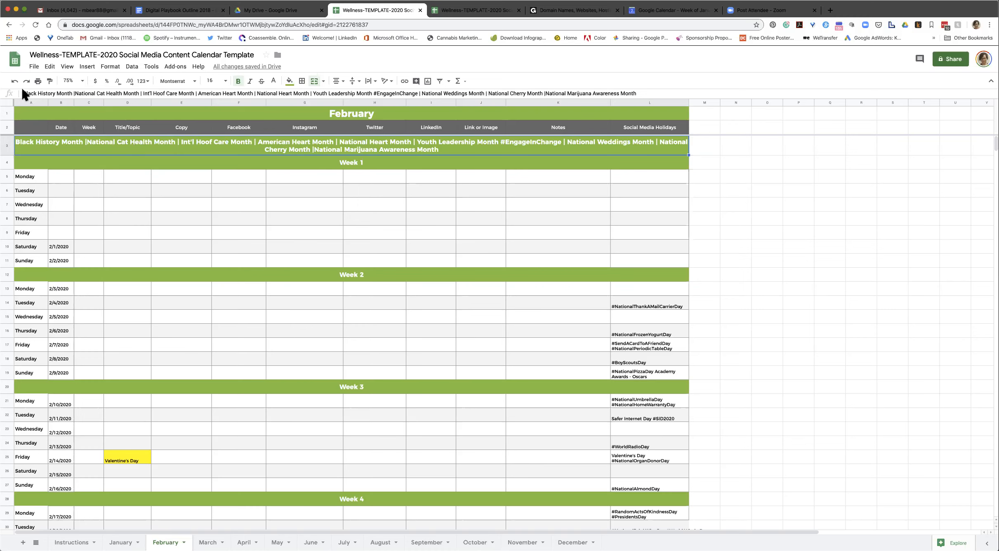
drag(23, 92, 71, 94)
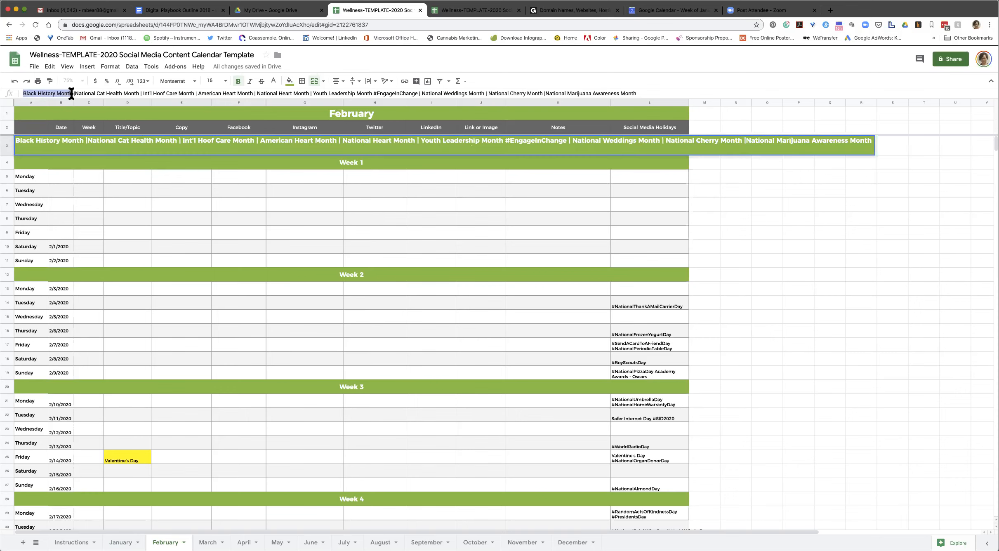
click(273, 81)
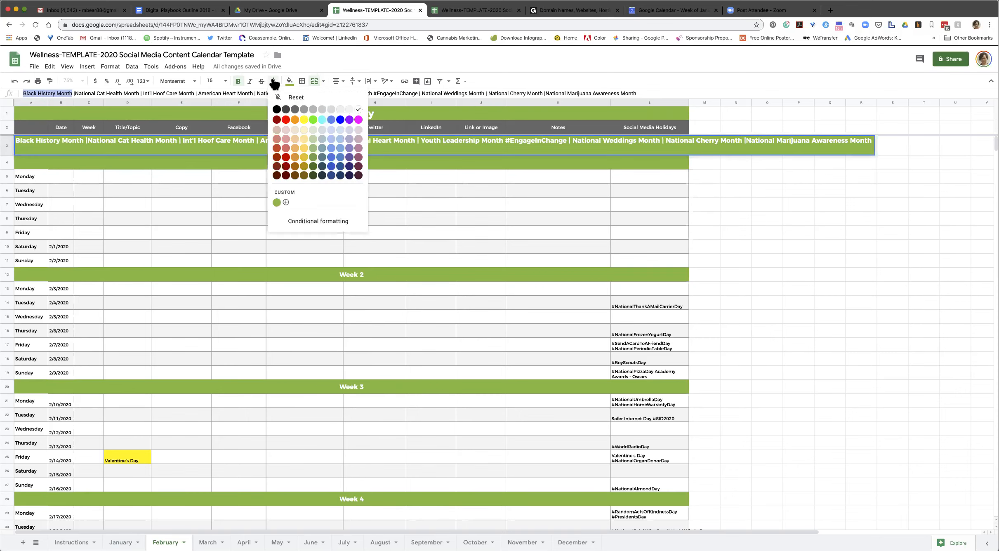
click(276, 120)
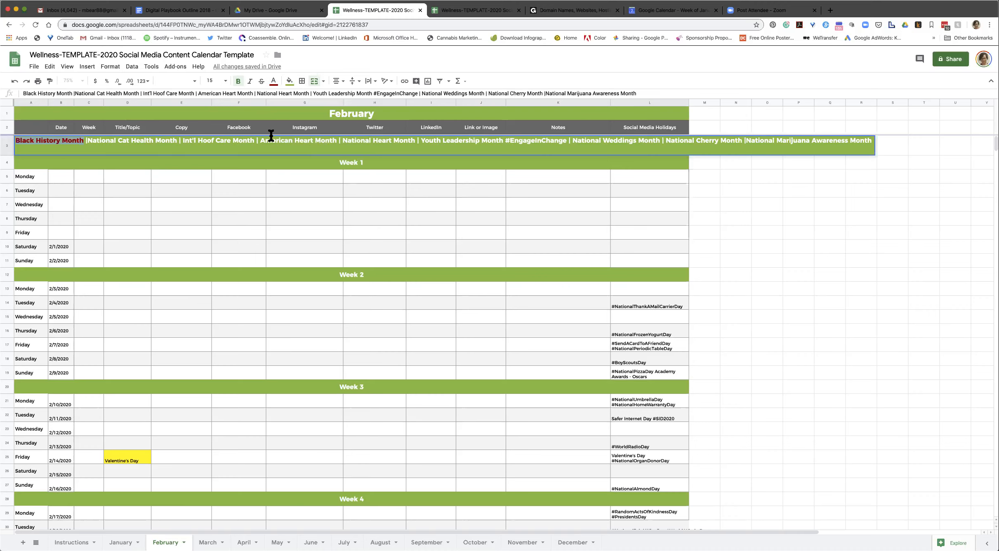
Color "National Heart Month" and "Youth Leadership Month #EngageInChange" dark red in the February themes row.
drag(342, 138, 416, 140)
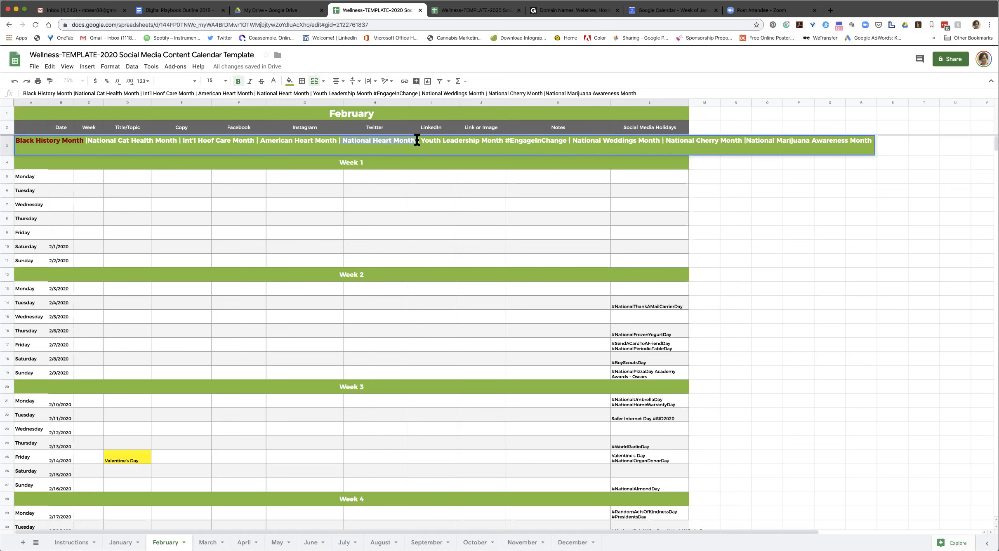
click(280, 81)
click(280, 119)
drag(419, 142, 567, 141)
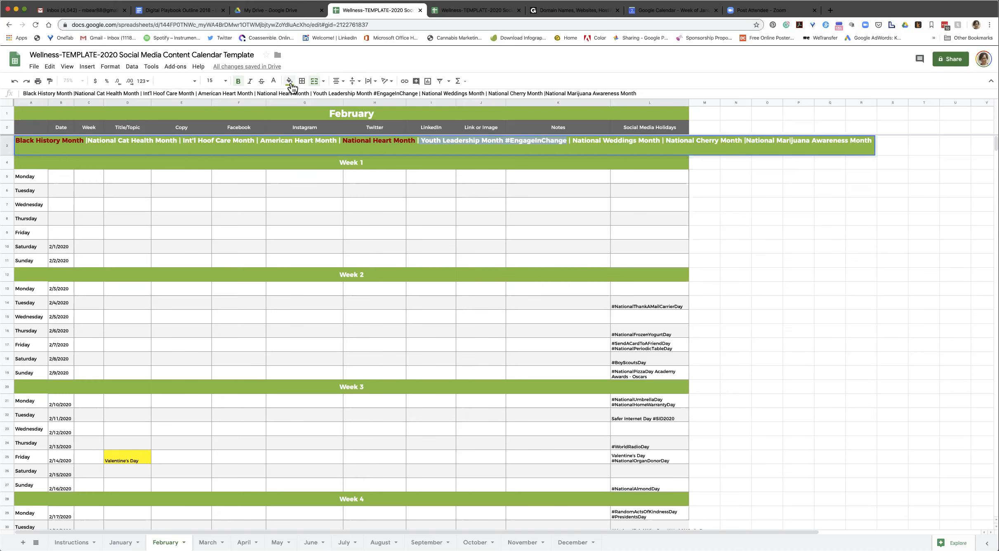
click(272, 81)
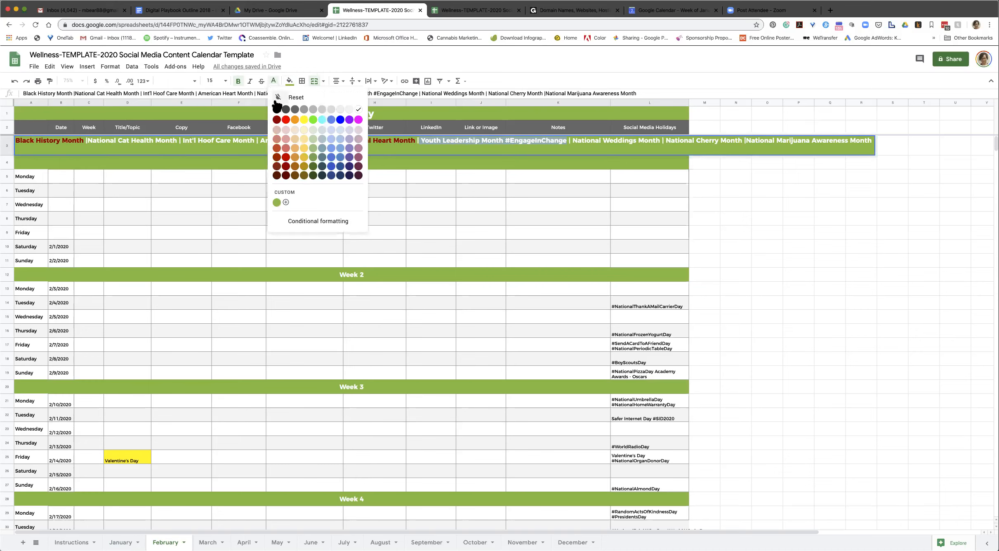
click(276, 123)
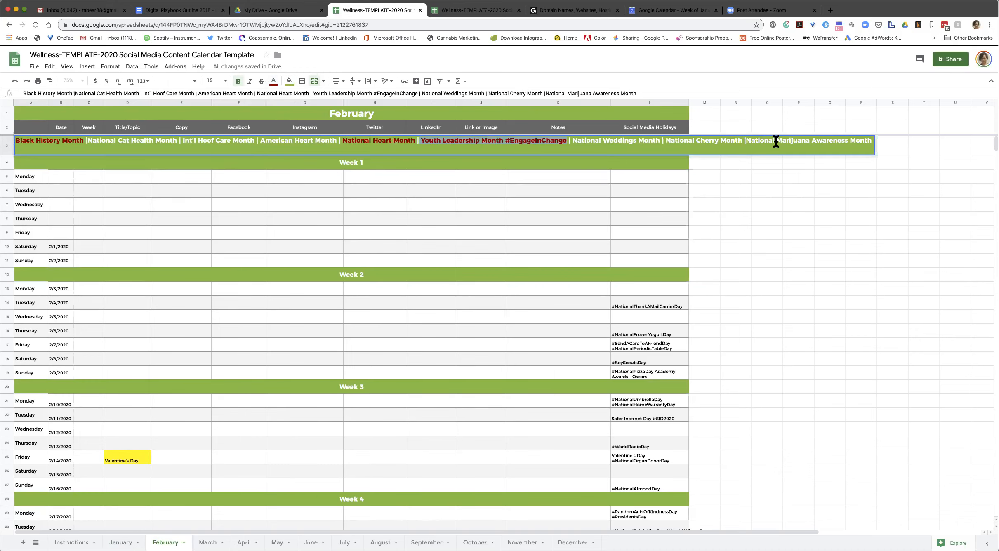
Color "National Marijuana Awareness Month" dark red in the February themes row and finish editing that cell.
drag(747, 142, 883, 143)
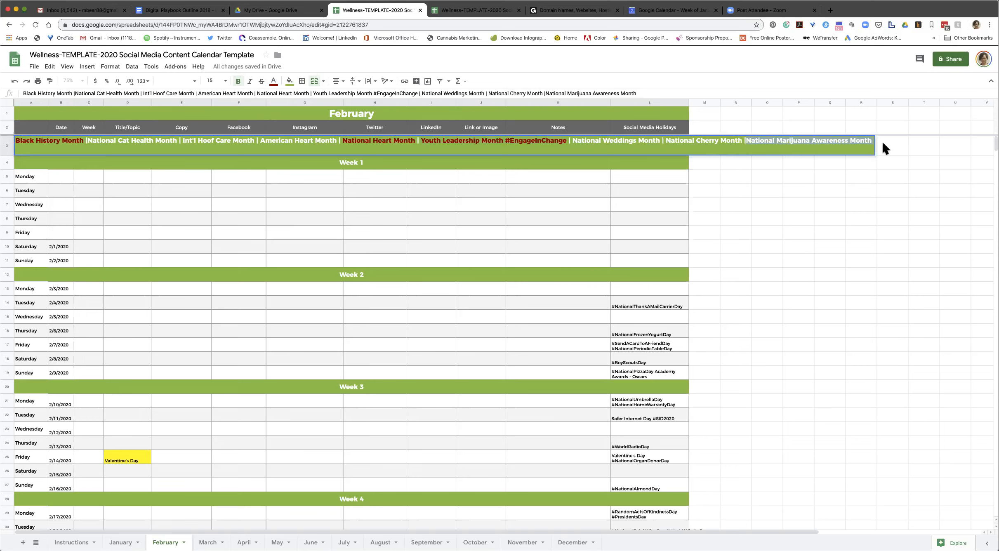
click(273, 81)
click(277, 120)
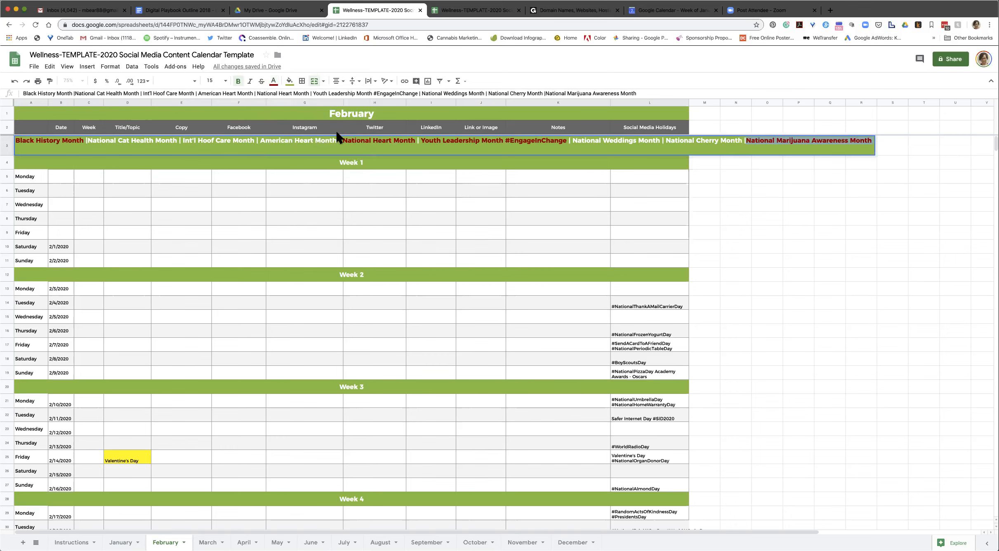
click(482, 216)
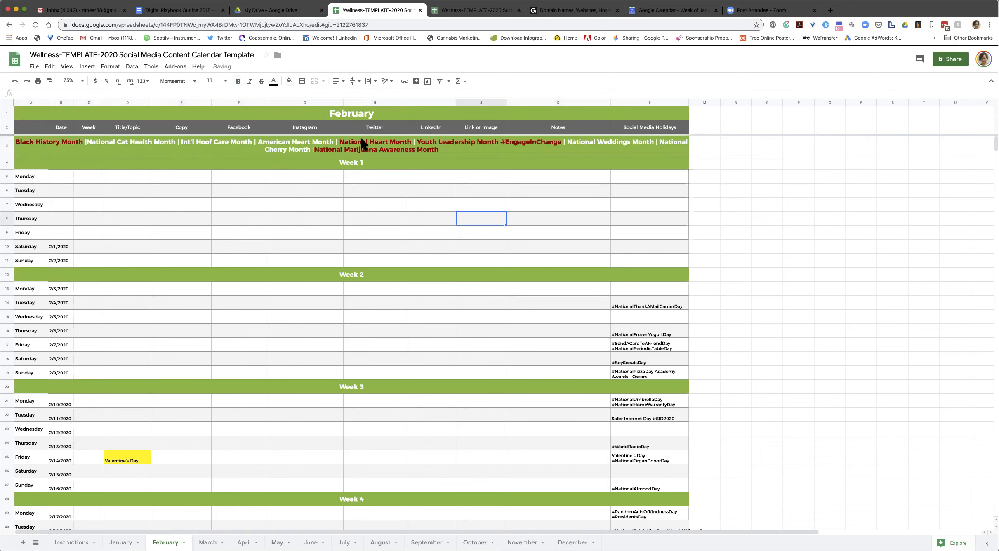
Enter "BlackHistory month" as the Title/Topic for 2/1/2020 and fill that row's Copy cell with magenta.
click(57, 147)
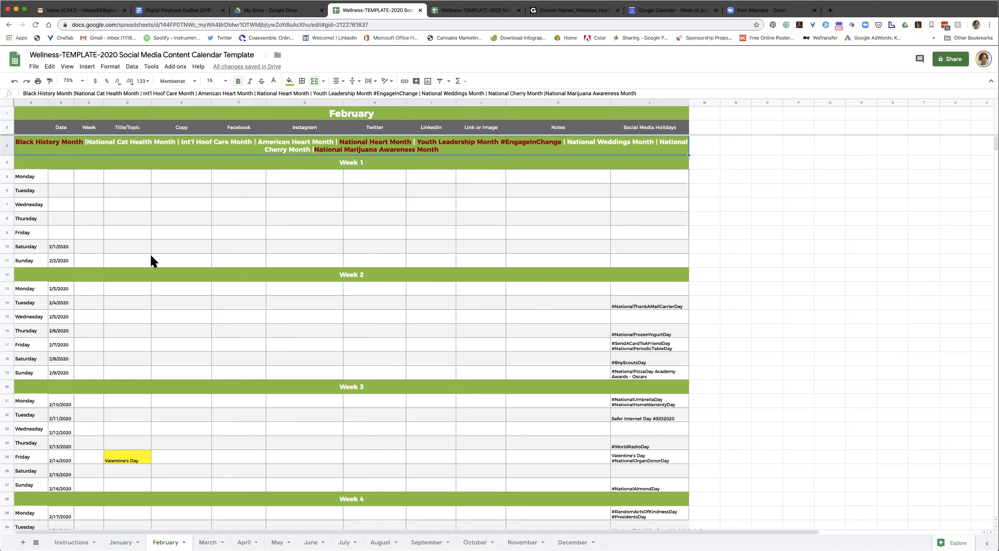
click(125, 244)
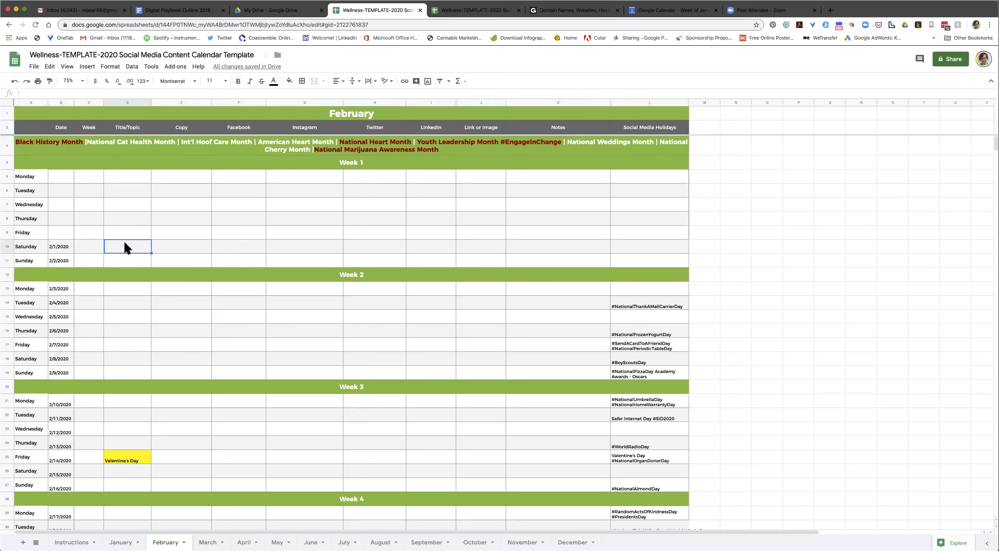
text(BlackHistory month)
key(Tab)
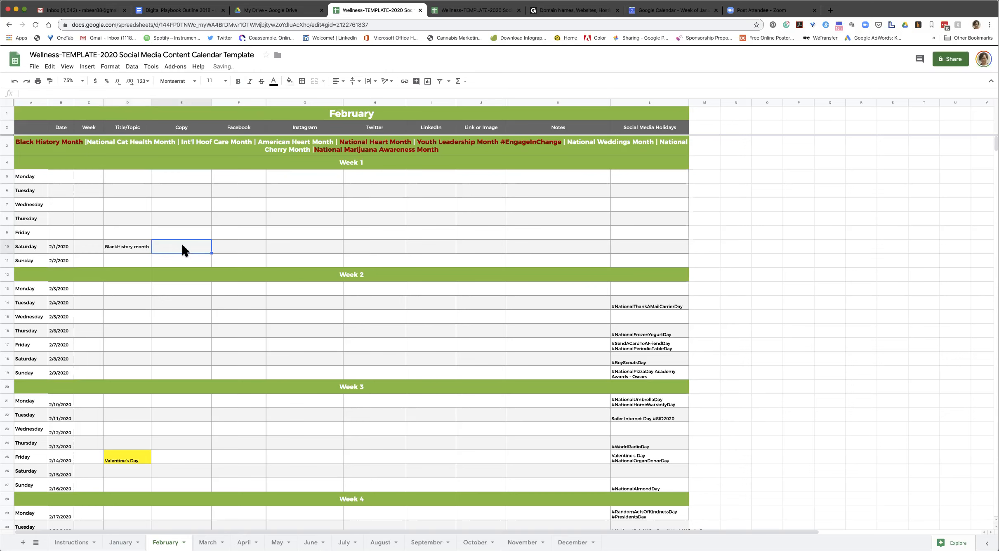
click(289, 81)
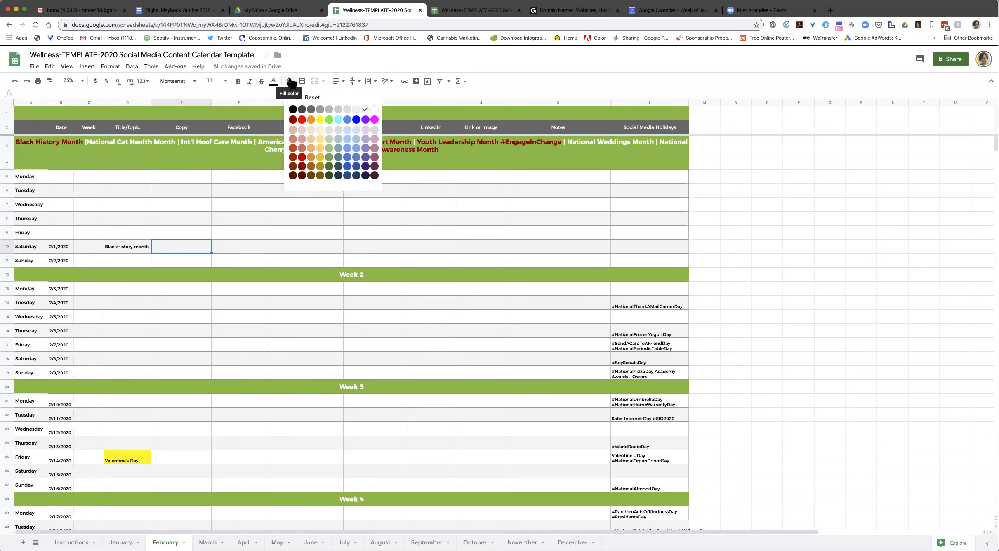
click(374, 120)
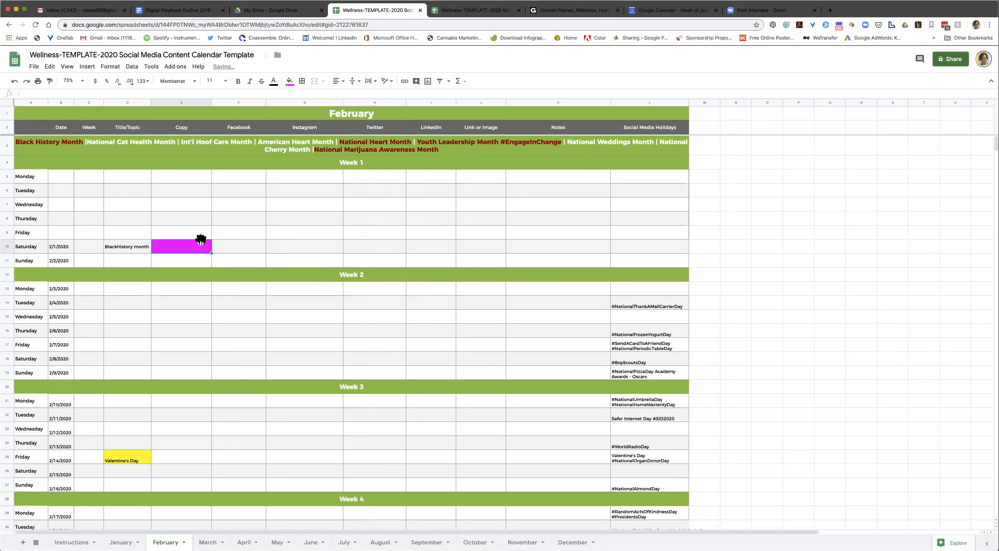
Correct the 2/1/2020 Title/Topic to "Black History month" and select that row's Copy cell.
click(131, 247)
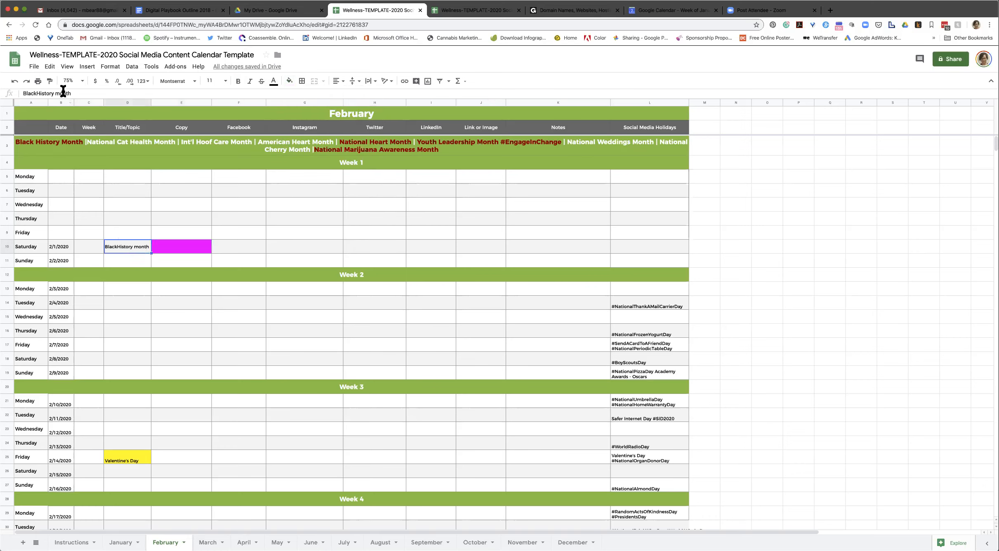
click(37, 93)
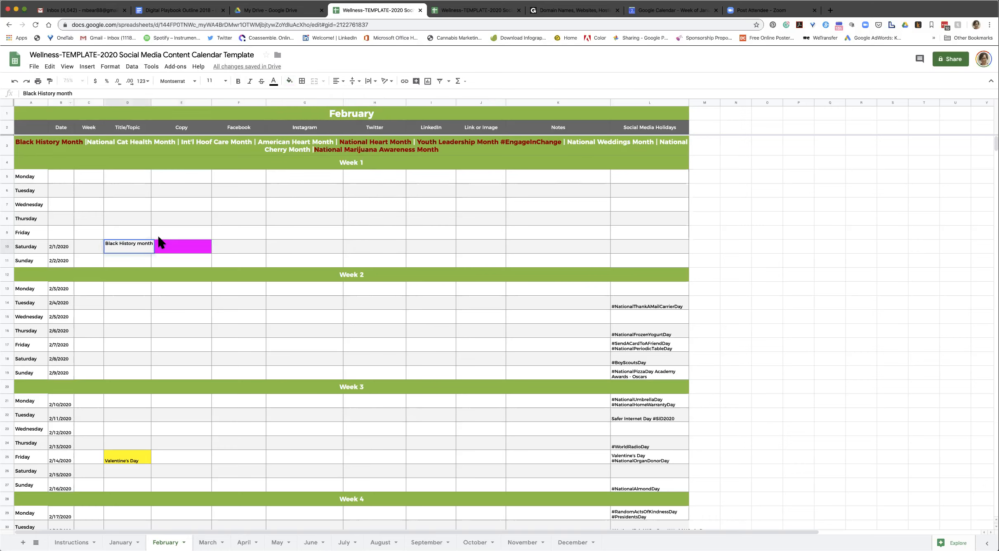
click(128, 249)
click(180, 247)
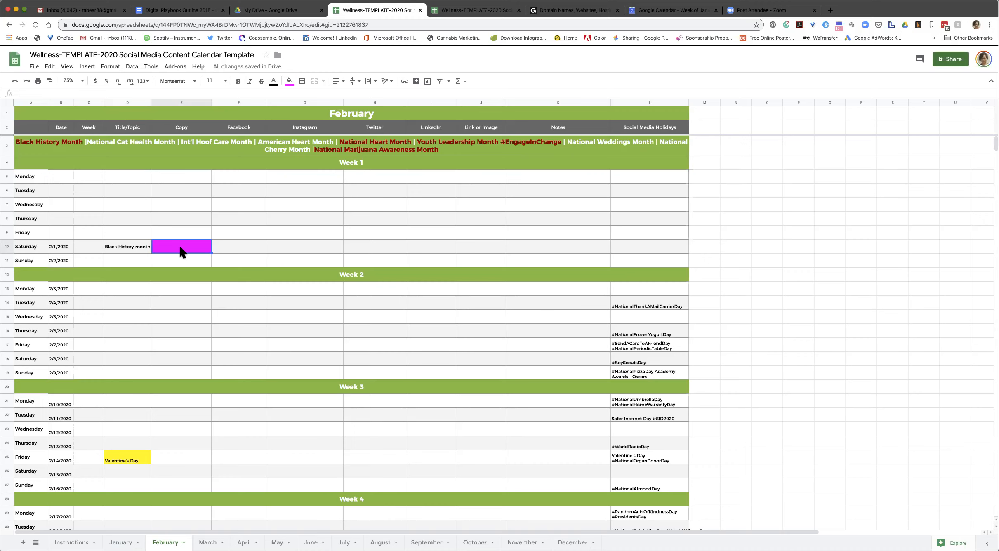
text(General piec)
key(BackSpace)
key(BackSpace)
key(BackSpace)
key(BackSpace)
key(BackSpace)
key(BackSpace)
key(BackSpace)
key(BackSpace)
key(BackSpace)
key(BackSpace)
key(BackSpace)
key(BackSpace)
key(BackSpace)
Enter "Spotlight a black wellness" as the Copy for 2/1/2020.
text(Spotlight a prom)
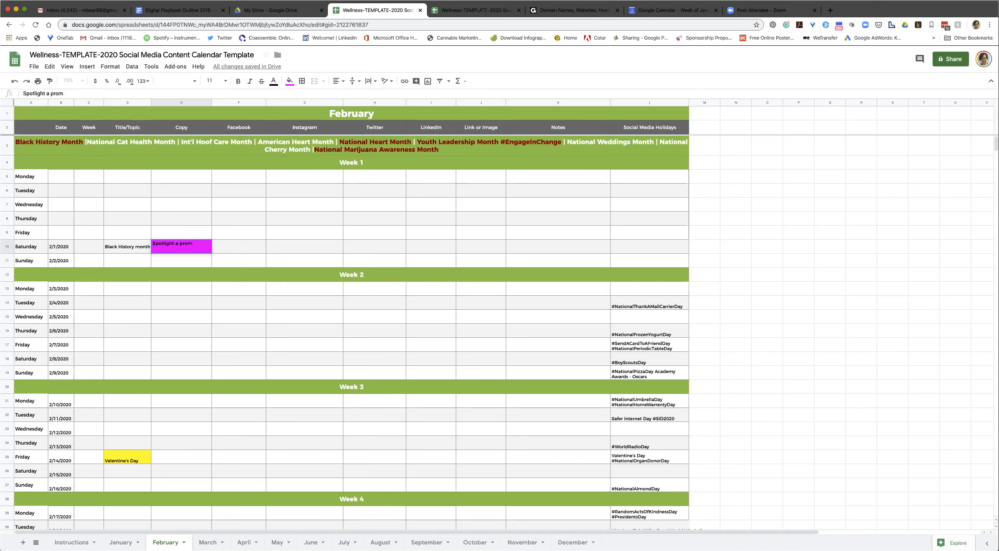
key(BackSpace)
key(BackSpace)
key(BackSpace)
text(black welness)
key(BackSpace)
key(BackSpace)
key(BackSpace)
text(ss pforfessio)
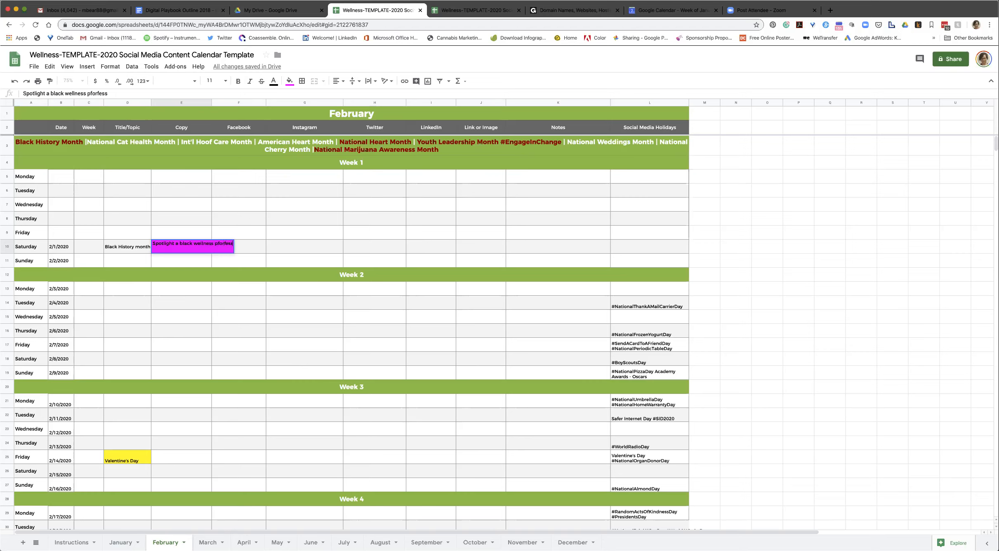
key(BackSpace)
key(BackSpace)
key(BackSpace)
key(BackSpace)
key(BackSpace)
key(BackSpace)
key(BackSpace)
key(BackSpace)
key(BackSpace)
key(BackSpace)
key(BackSpace)
text(pr)
key(BackSpace)
key(BackSpace)
key(Return)
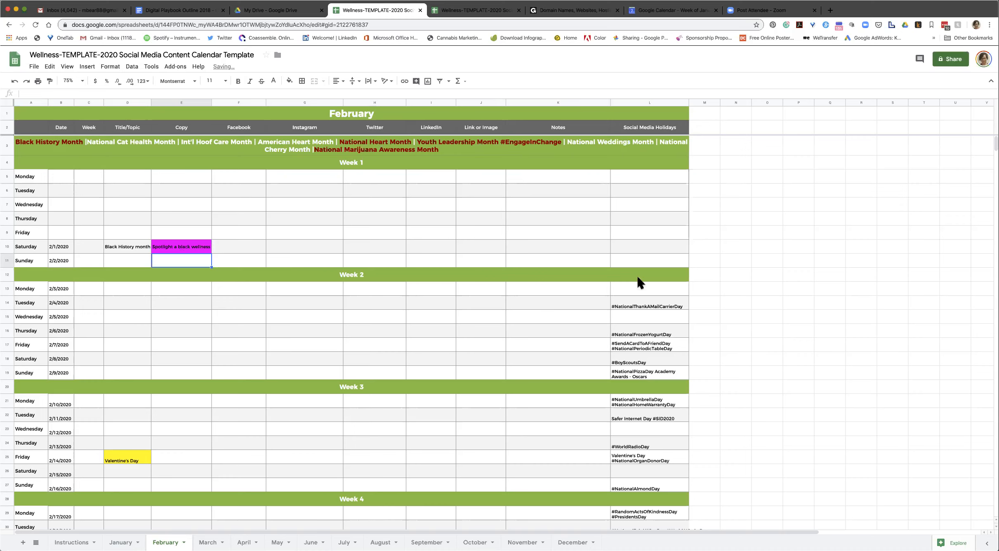
Look over February's social media holidays and prefilled topics, ending at the Leap Day title on 2/29/2020.
click(636, 363)
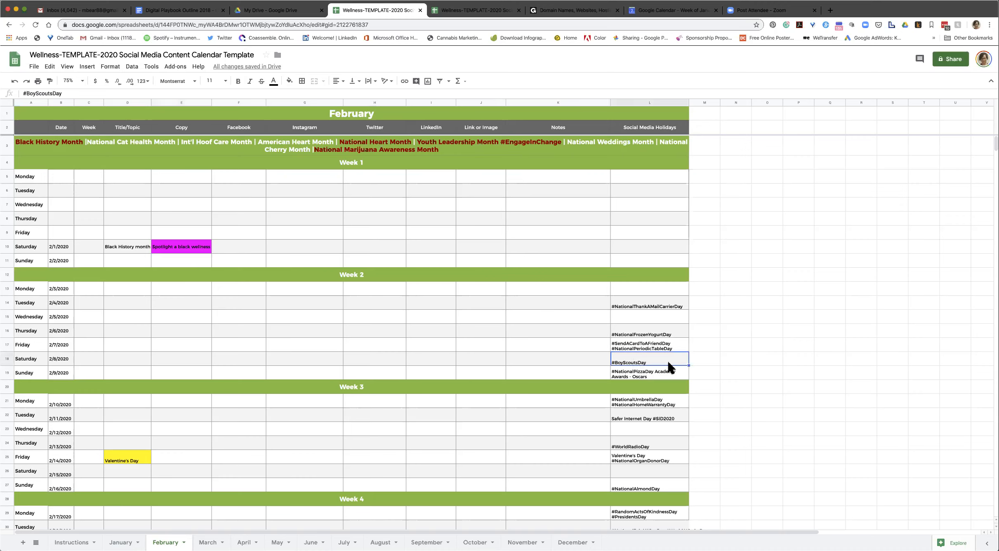
click(665, 403)
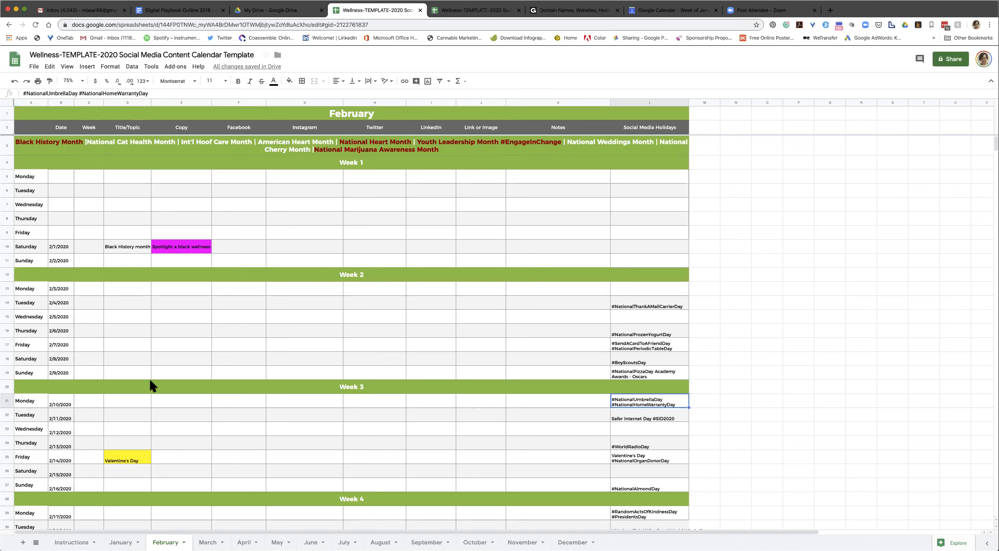
click(988, 145)
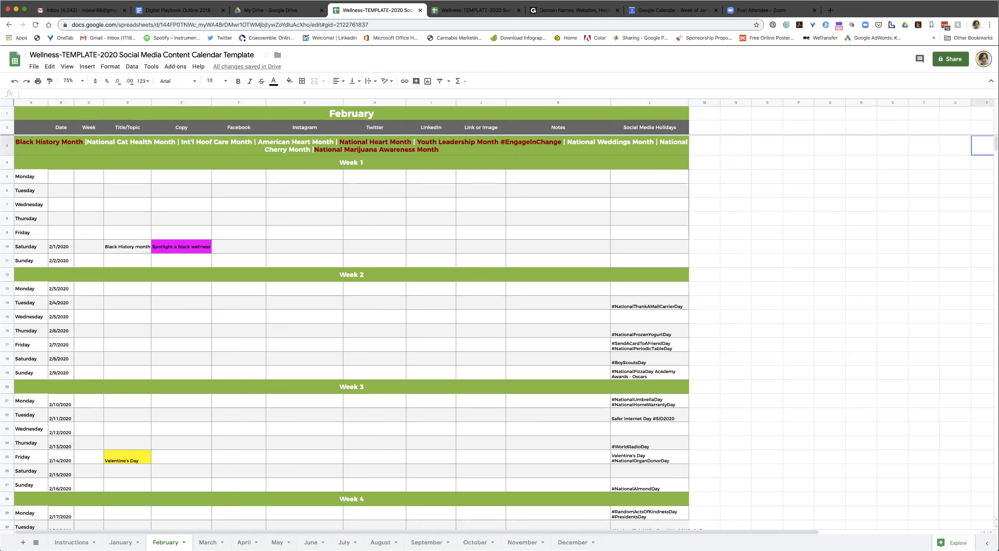
scroll(500, 333, down, 6)
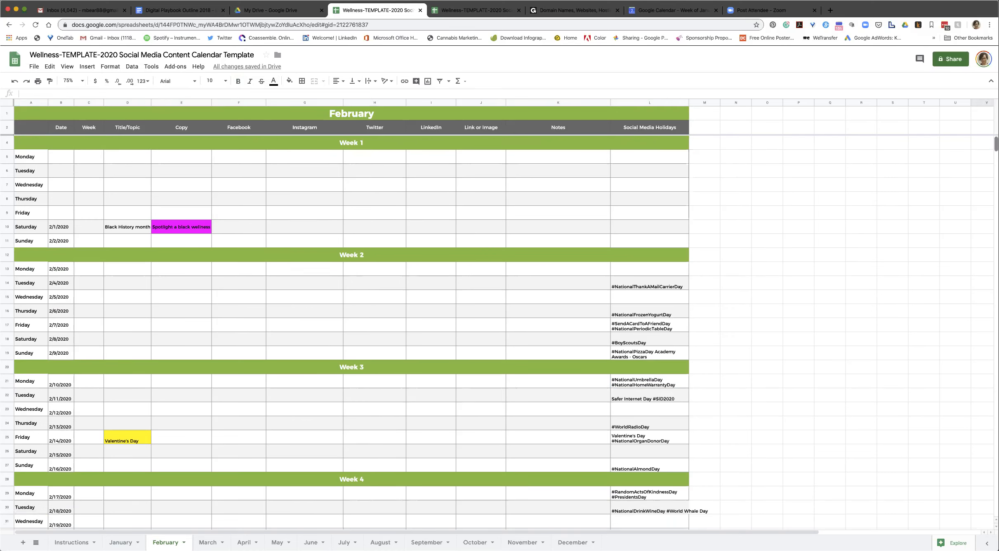
click(123, 437)
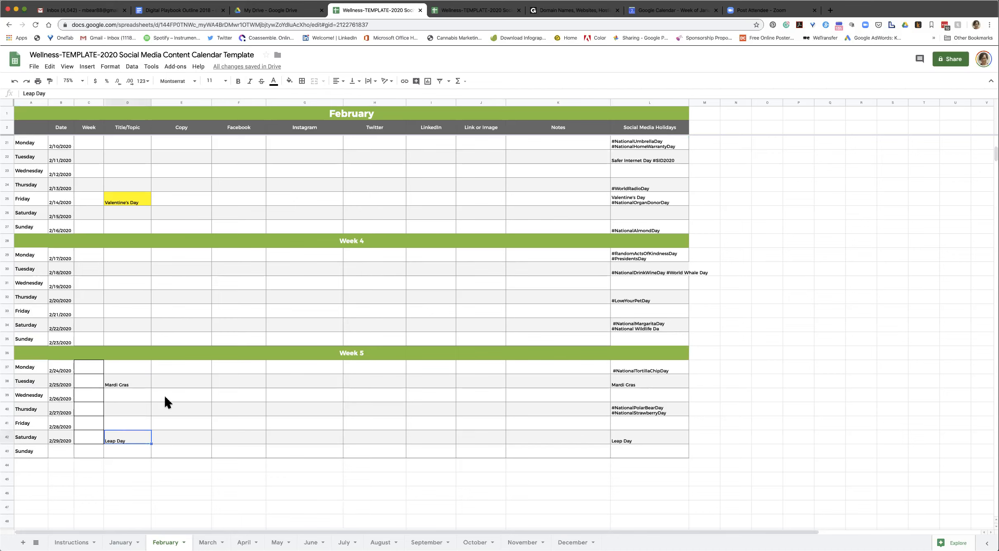
Fill the Leap Day (2/29/2020) and Mardi Gras (2/25/2020) Title/Topic cells with yellow.
click(289, 81)
click(320, 120)
click(131, 380)
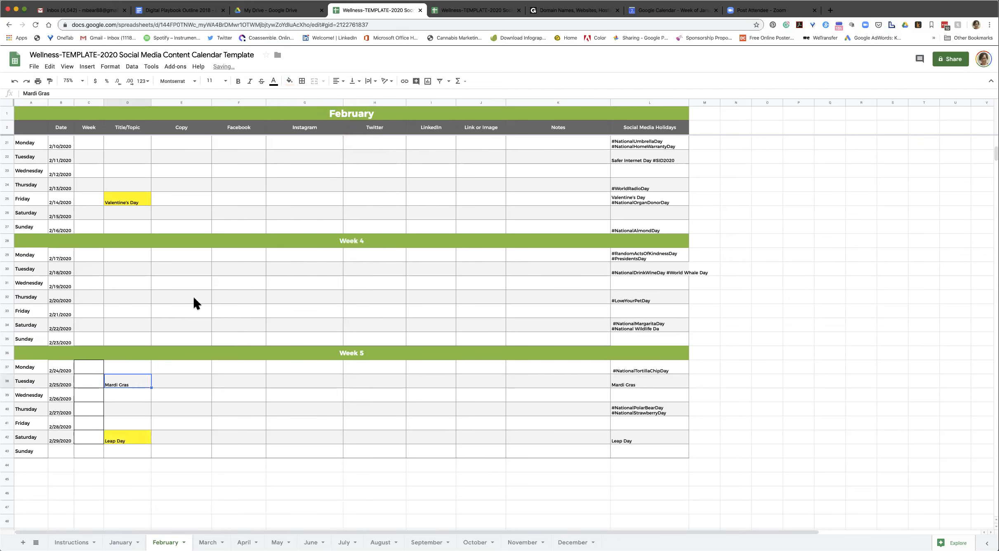
click(290, 81)
click(320, 120)
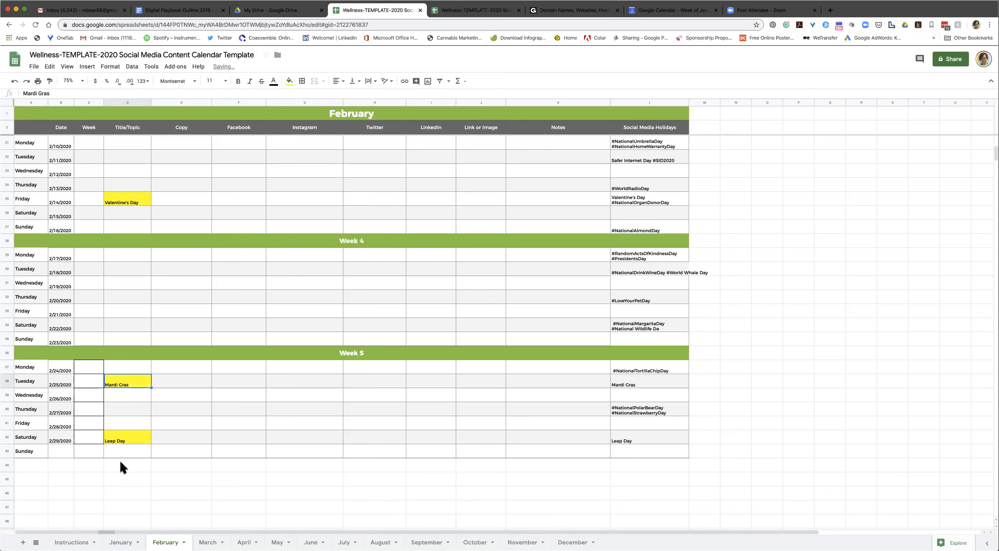
click(130, 434)
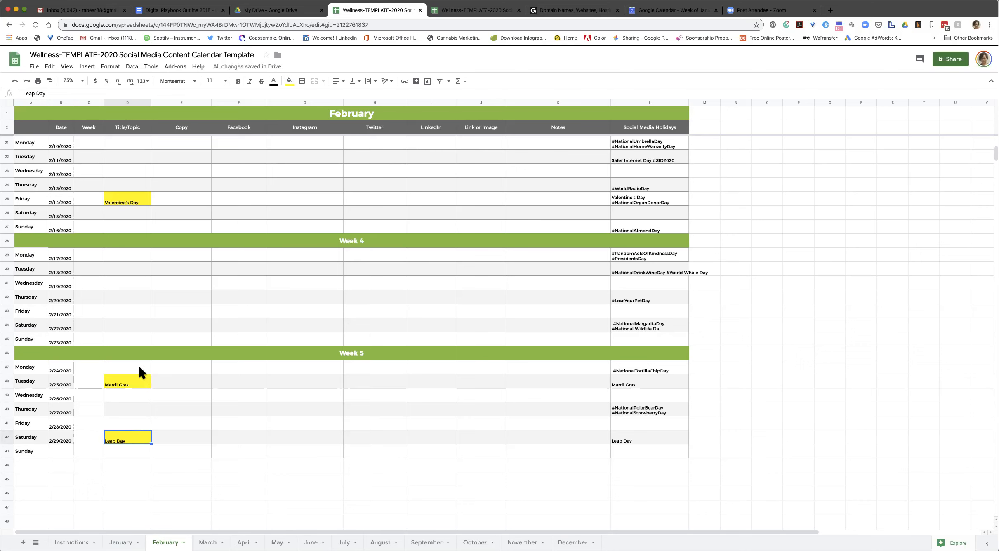
Fill the Leap Day cell in the Social Media Holidays column for 2/29/2020 with light red berry.
click(665, 432)
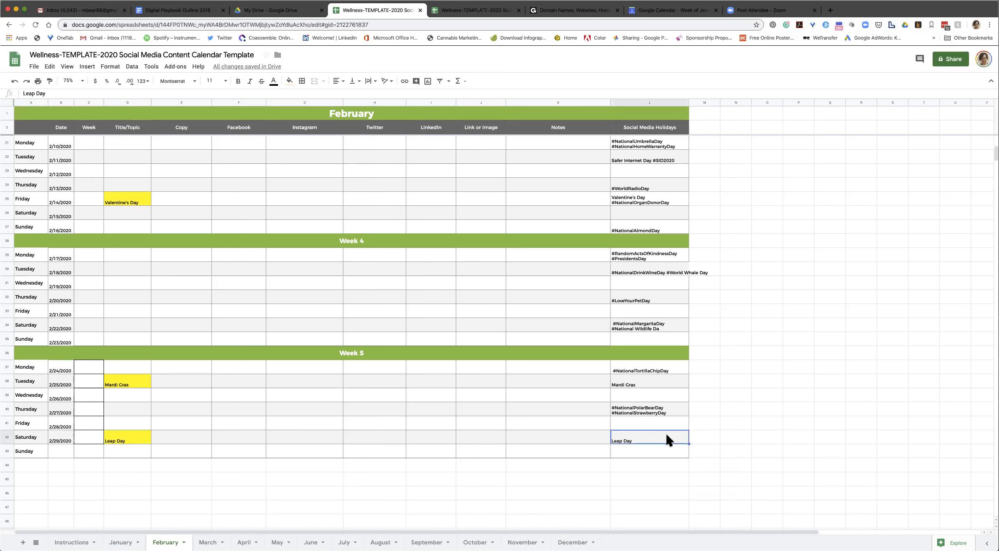
click(289, 81)
click(294, 129)
click(518, 446)
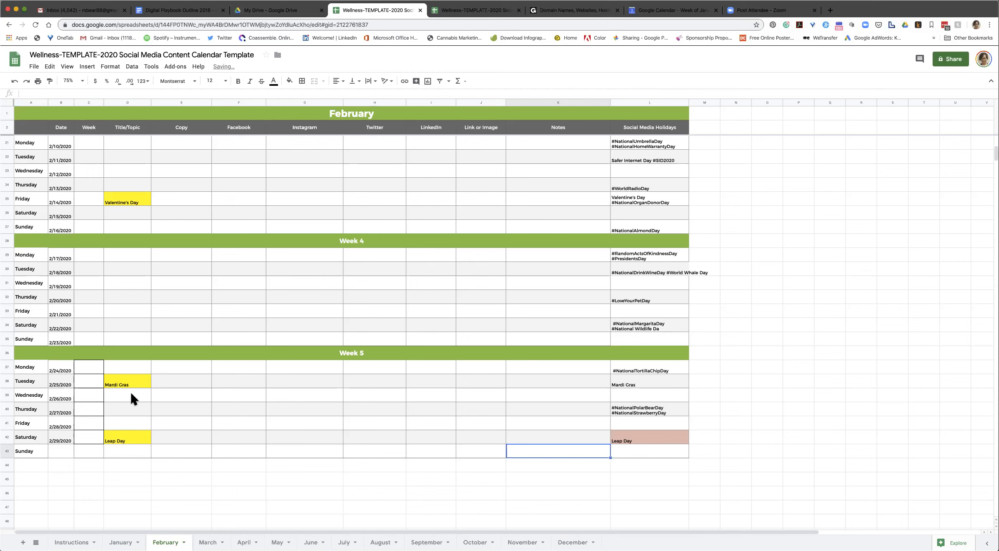
click(190, 363)
click(186, 384)
click(185, 396)
click(187, 410)
click(187, 423)
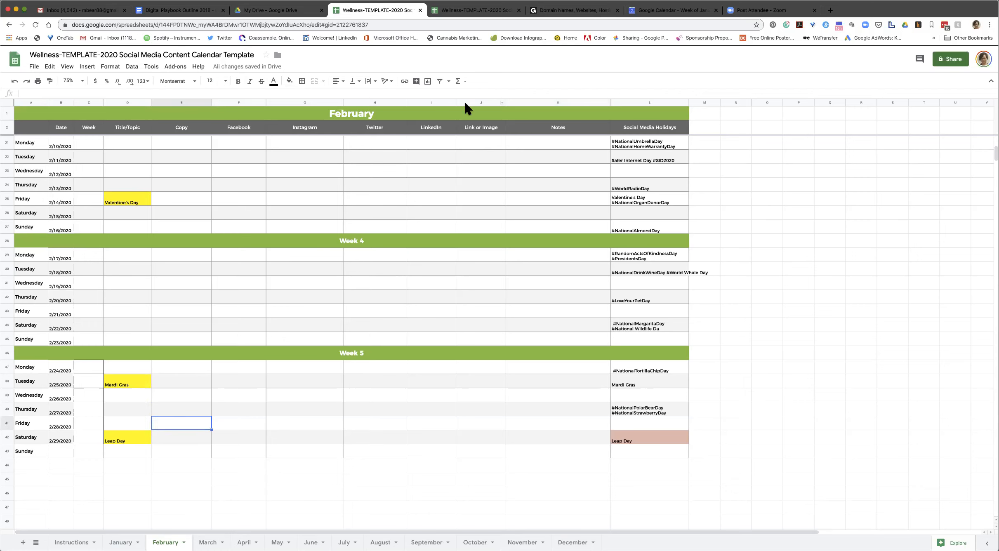
Open the March sheet and look over its social media holidays for Weeks 1 and 2 and the Daylight Savings topic.
click(211, 543)
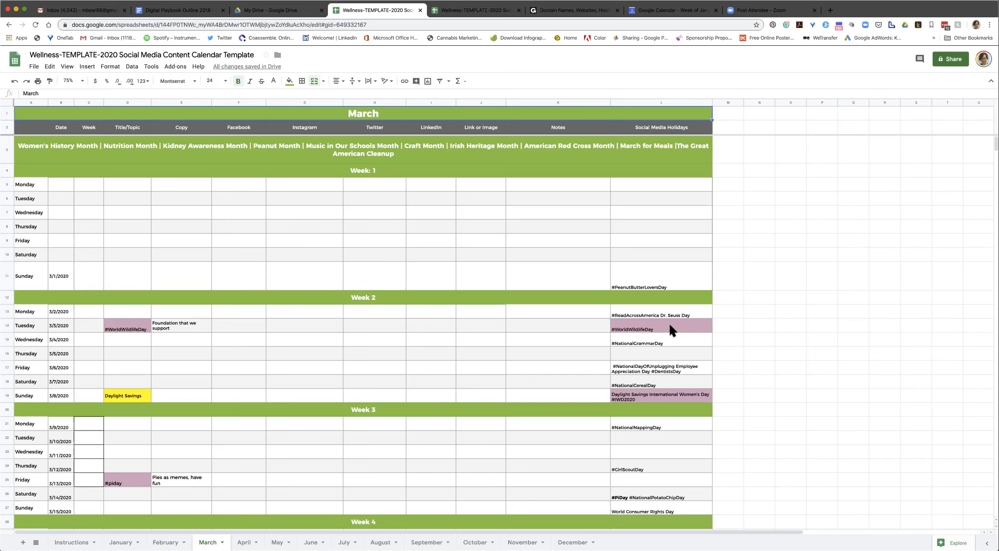
click(674, 276)
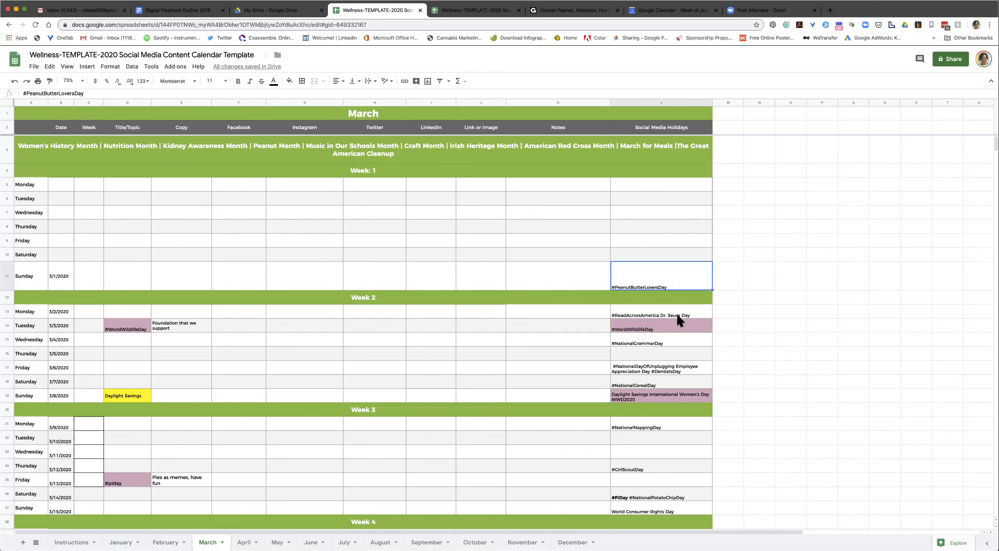
click(679, 326)
click(691, 395)
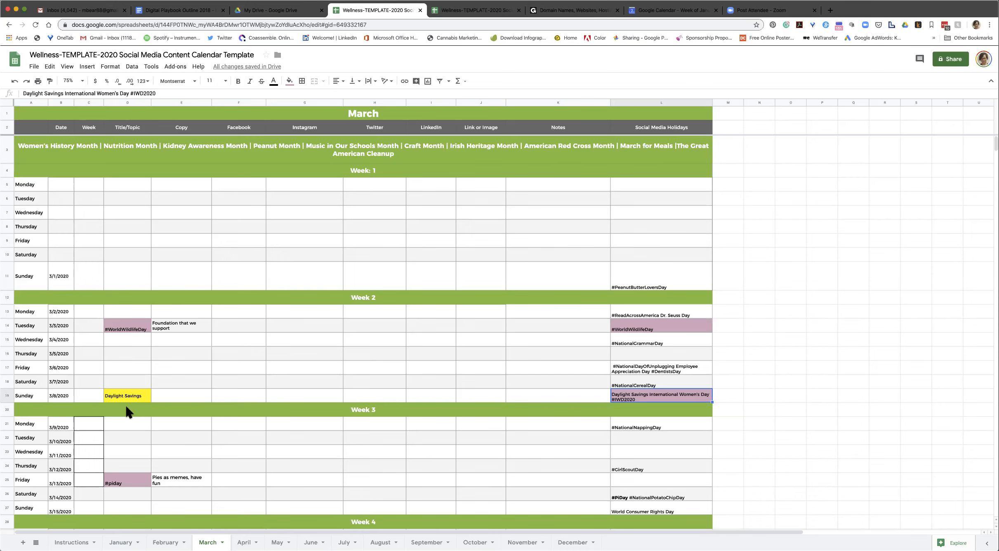
click(116, 395)
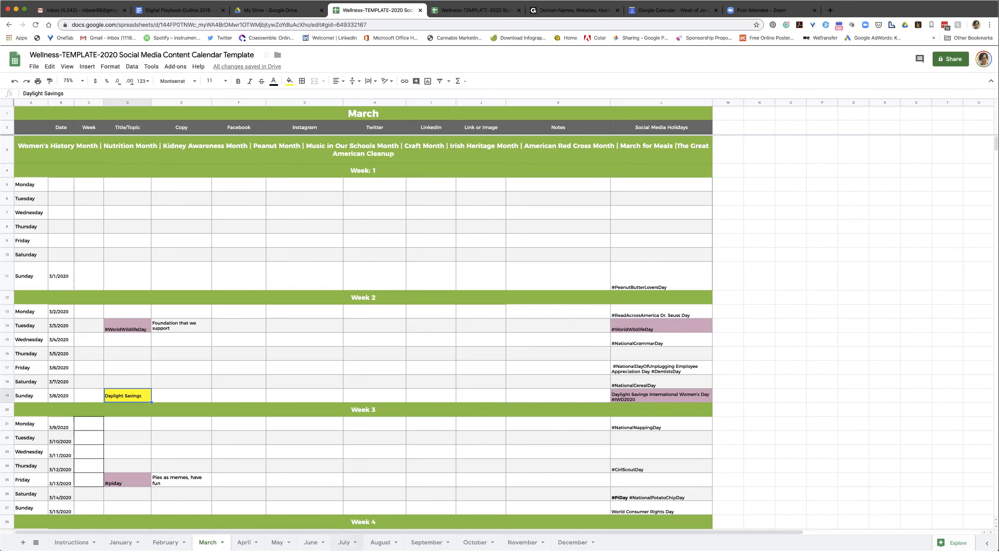
On the July sheet, color the text "National Herbal Awareness Month" in the monthly themes row dark red.
click(344, 542)
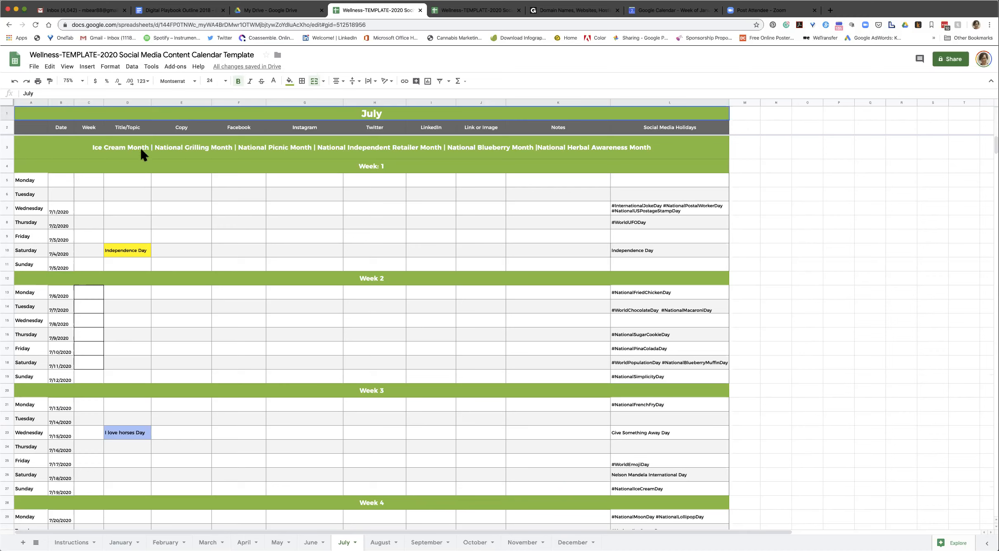
click(595, 149)
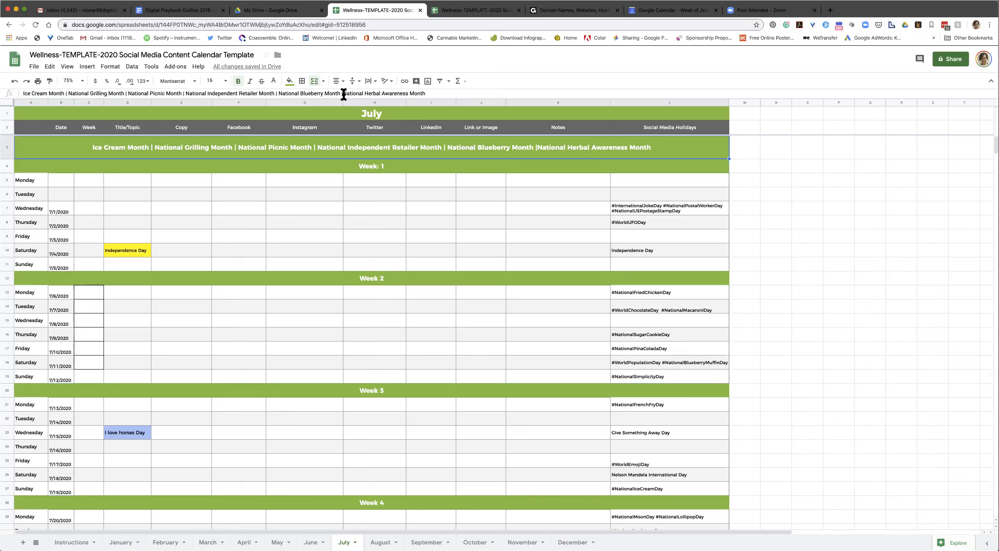
drag(343, 94, 427, 94)
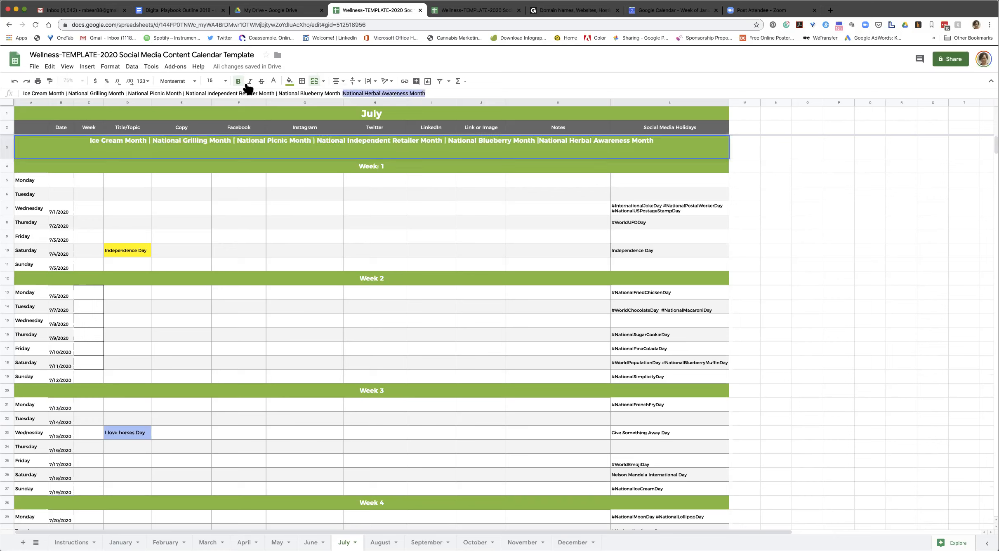
click(273, 81)
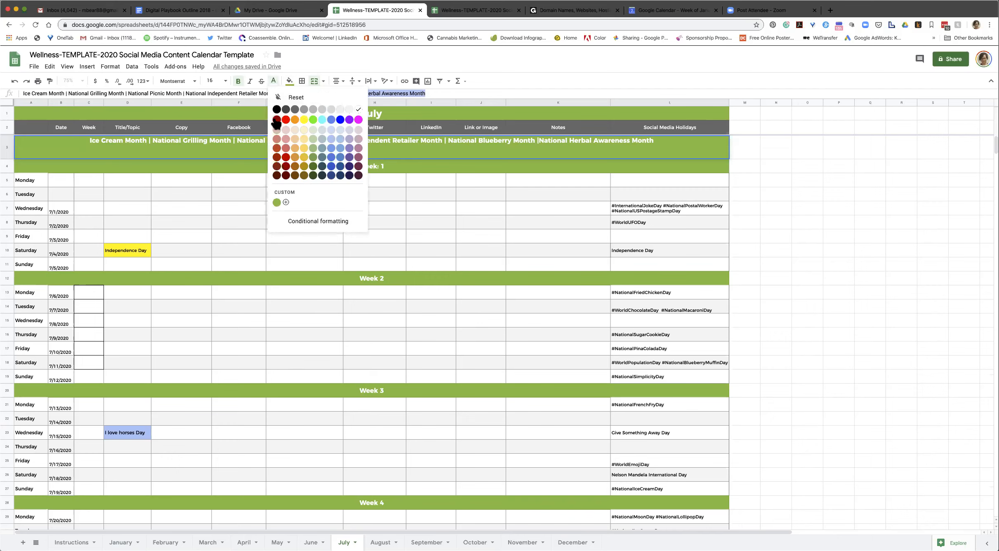
click(278, 124)
click(517, 196)
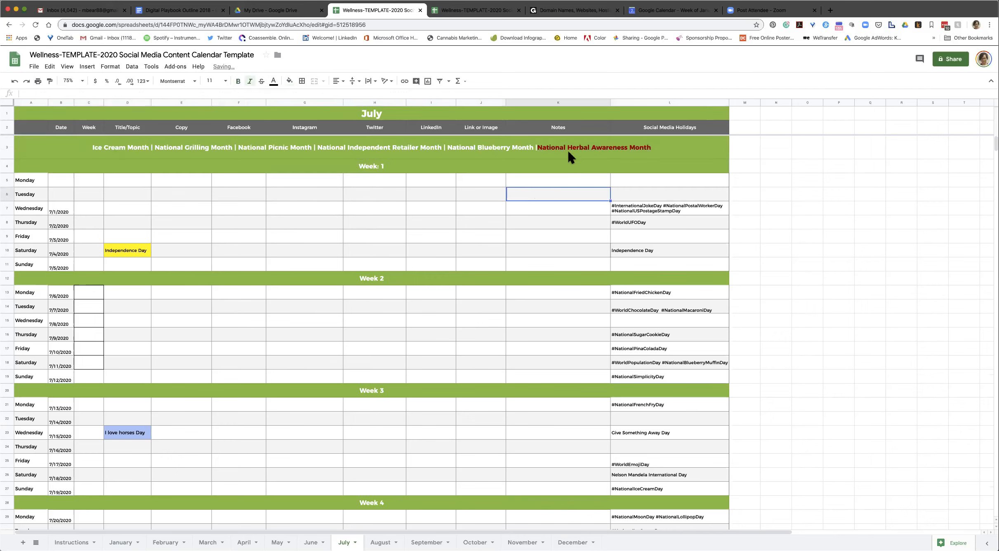
Enter "National Herbal Awareness" as the Title/Topic for 7/1/2020.
click(567, 150)
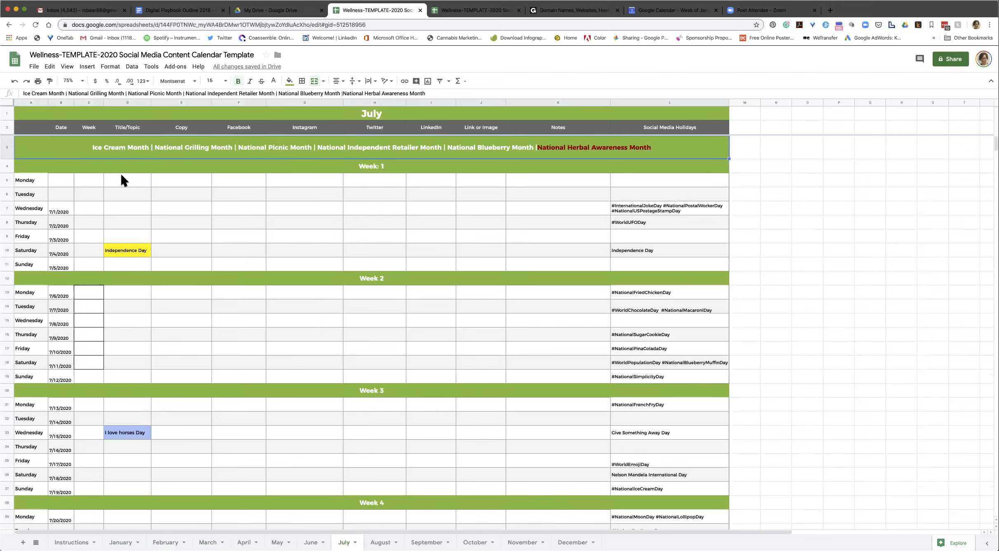
click(124, 211)
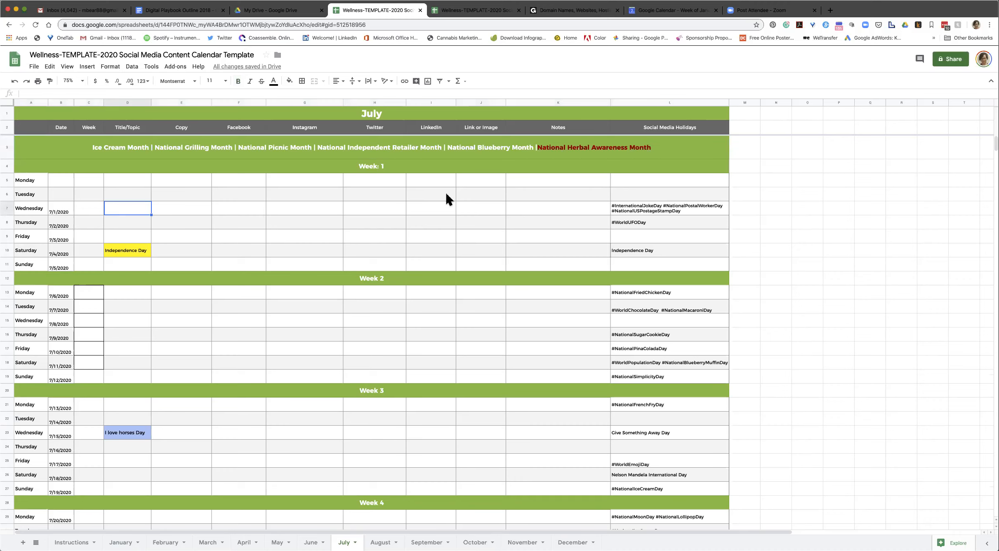
text(National Herbal Aware)
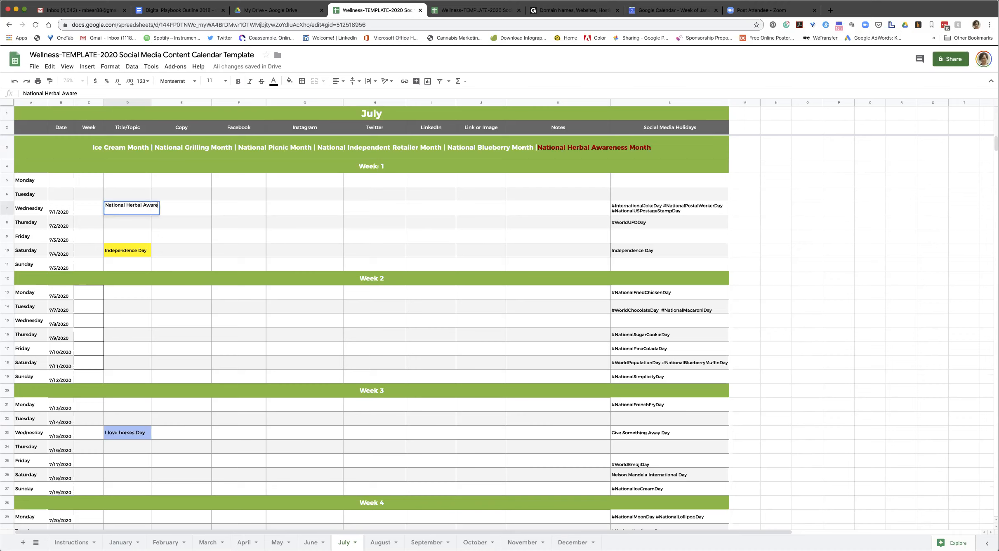
text(ness)
key(Return)
Fill the 7/1/2020 Copy cell with magenta and its Title/Topic cell with light red berry.
click(191, 204)
click(290, 82)
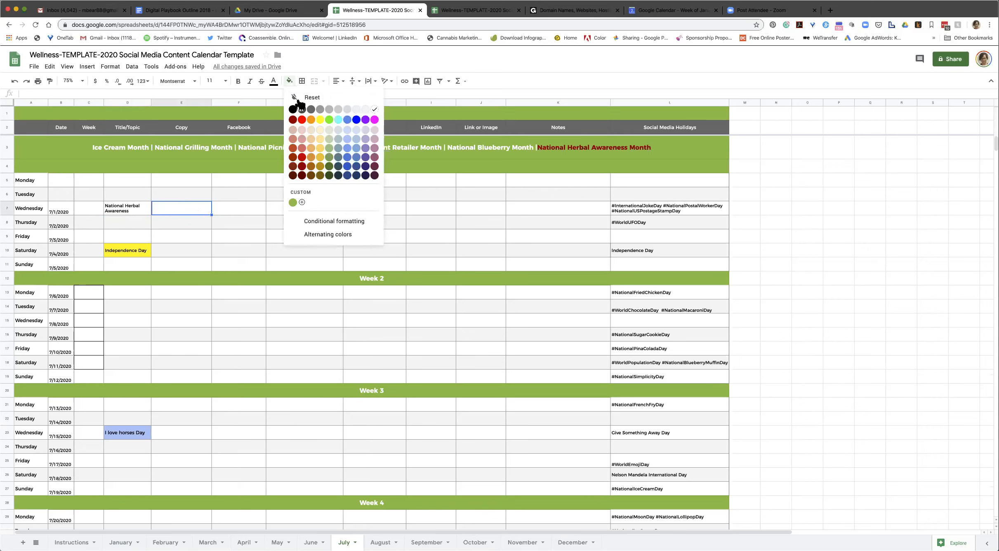
click(374, 126)
click(124, 211)
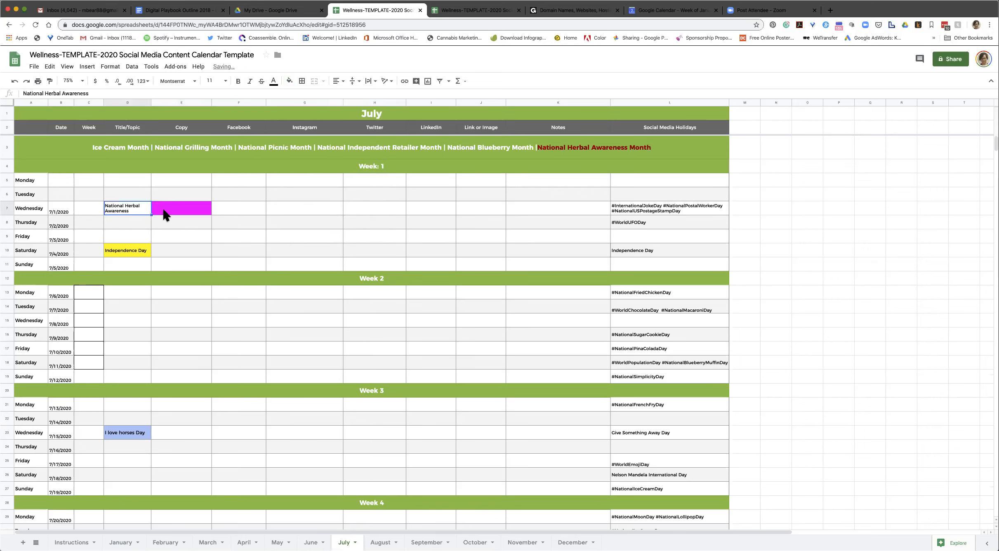
click(289, 81)
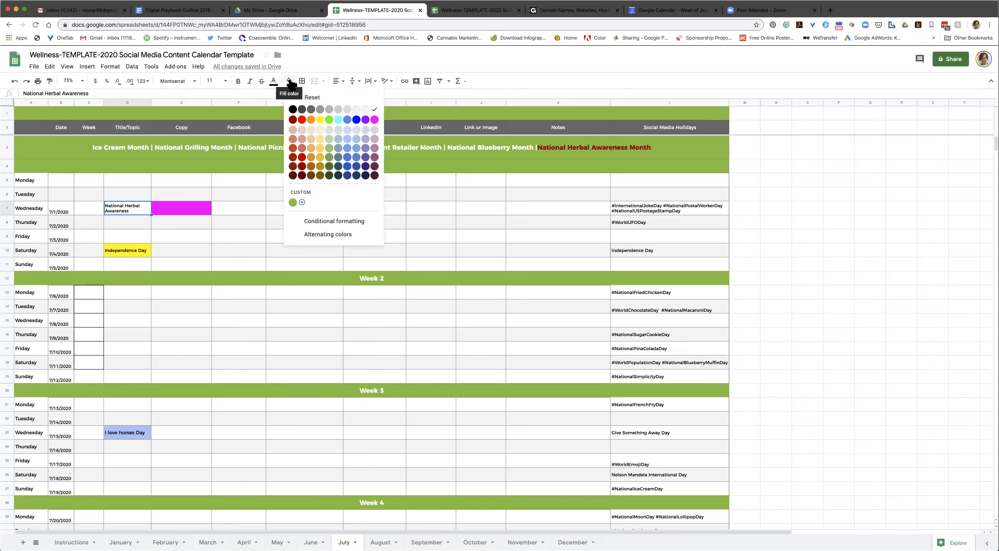
click(292, 130)
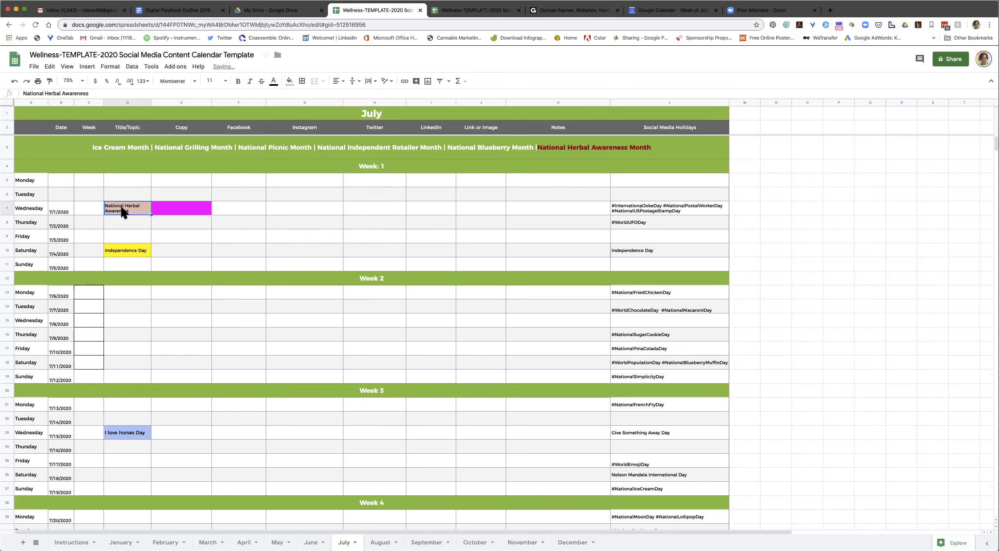
Copy the 7/1/2020 Title/Topic and Copy cells to the same columns of 7/8/2020 and 7/16/2020.
click(177, 209)
key(super+c)
drag(128, 292, 179, 292)
drag(114, 321, 181, 322)
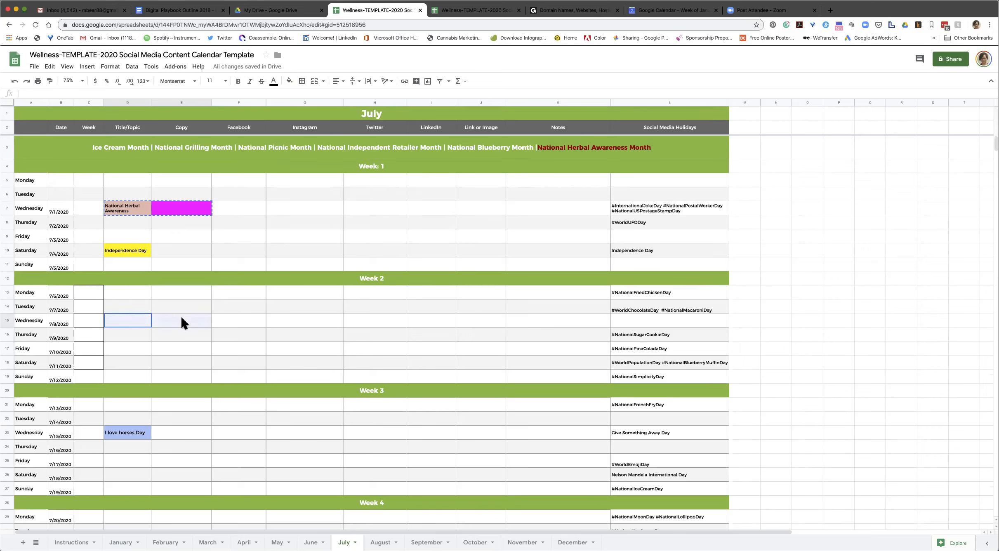
key(super+v)
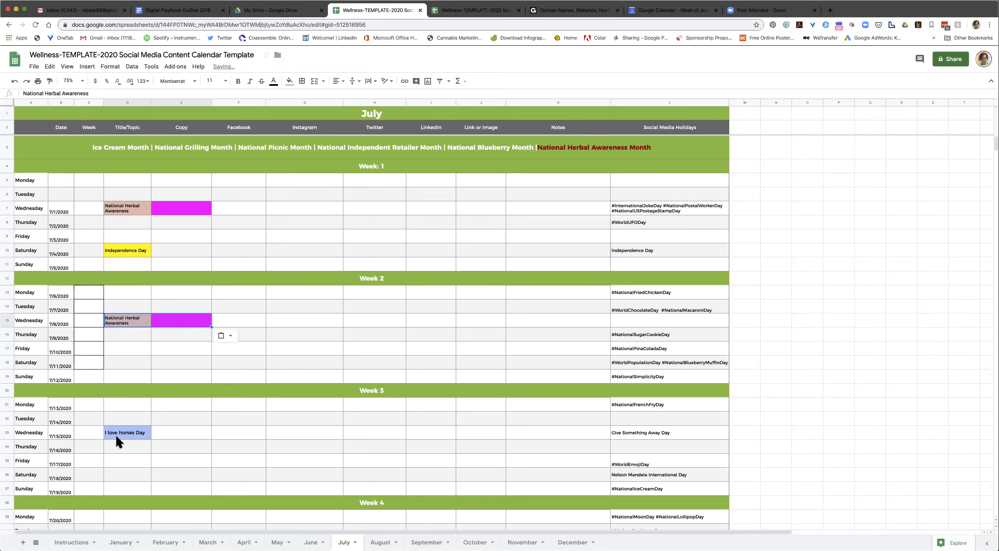
drag(121, 441, 192, 441)
key(super+v)
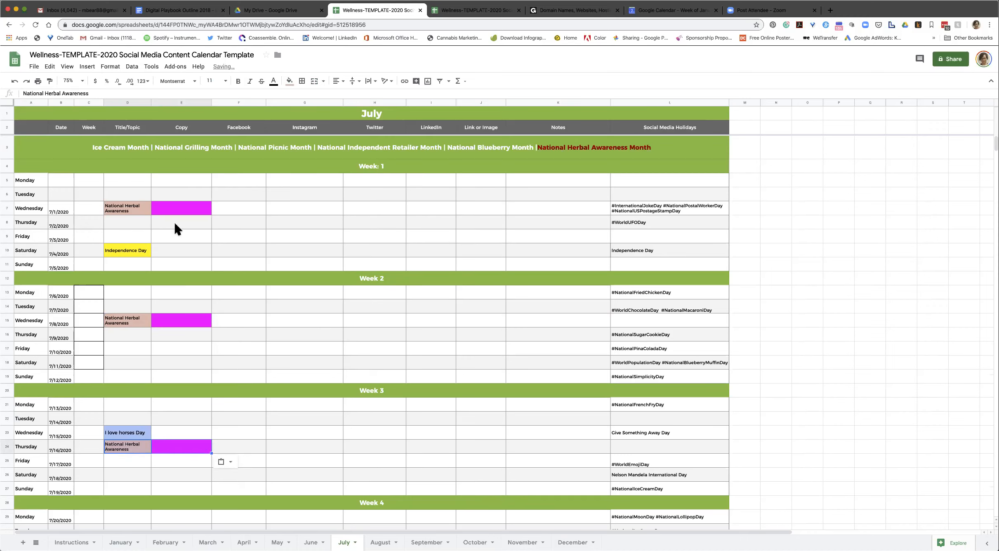
click(178, 208)
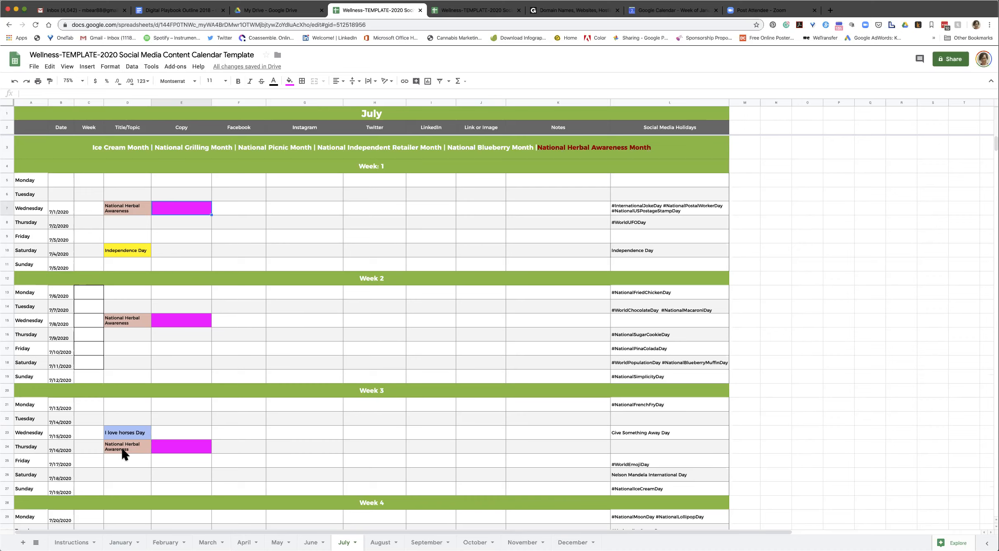
click(650, 494)
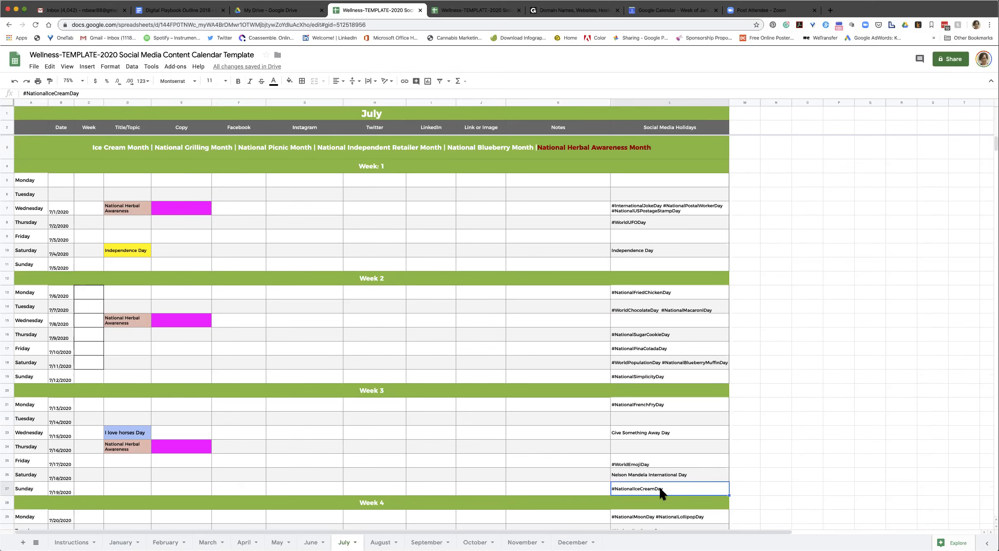
Open the November sheet and look over its monthly themes, the World Kindness Week block and the Week 3 Title/Topic cells.
click(522, 542)
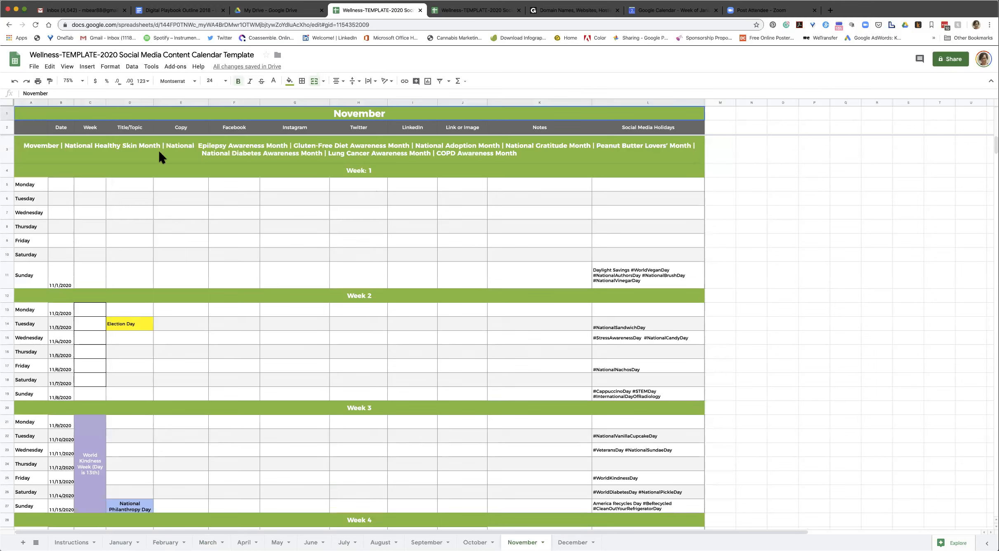
click(548, 153)
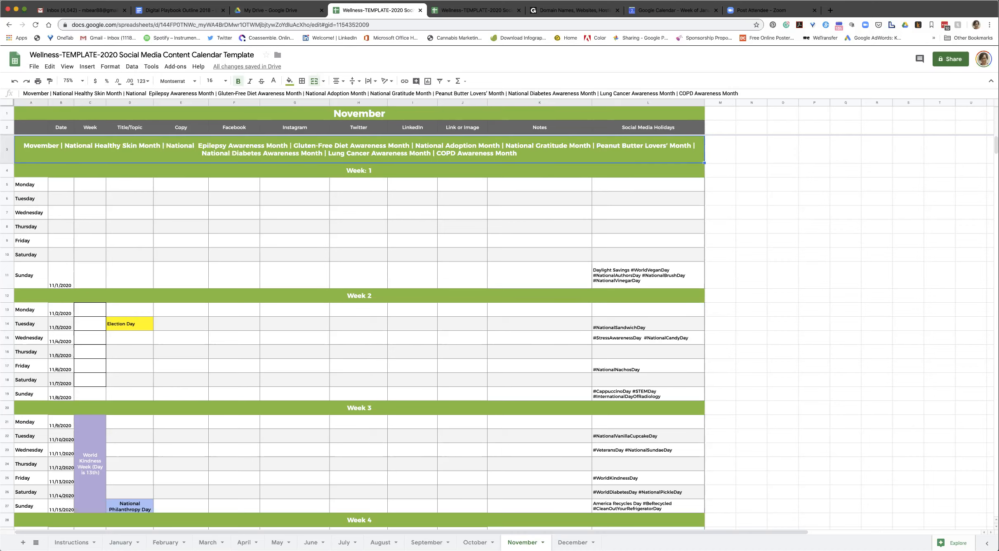
scroll(359, 330, down, 3)
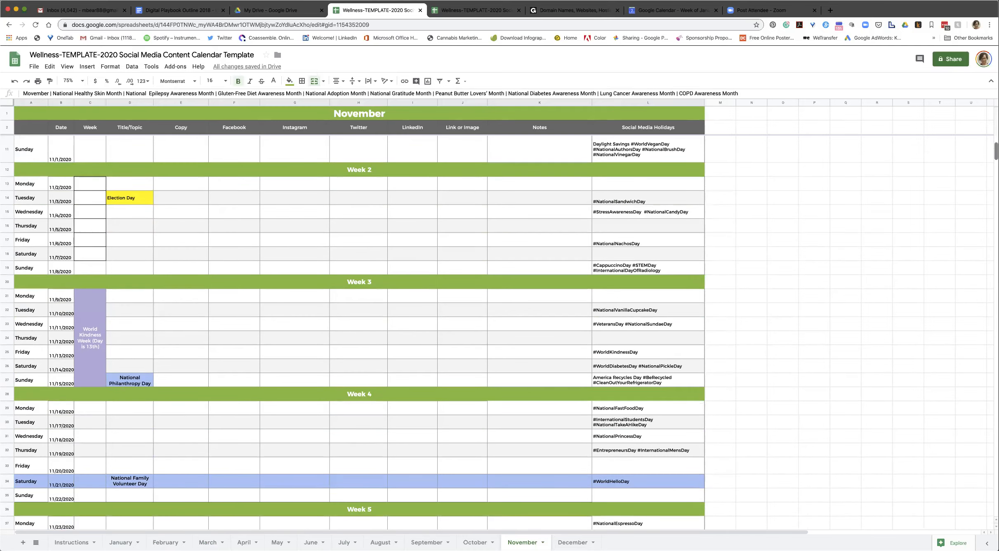
scroll(359, 330, down, 2)
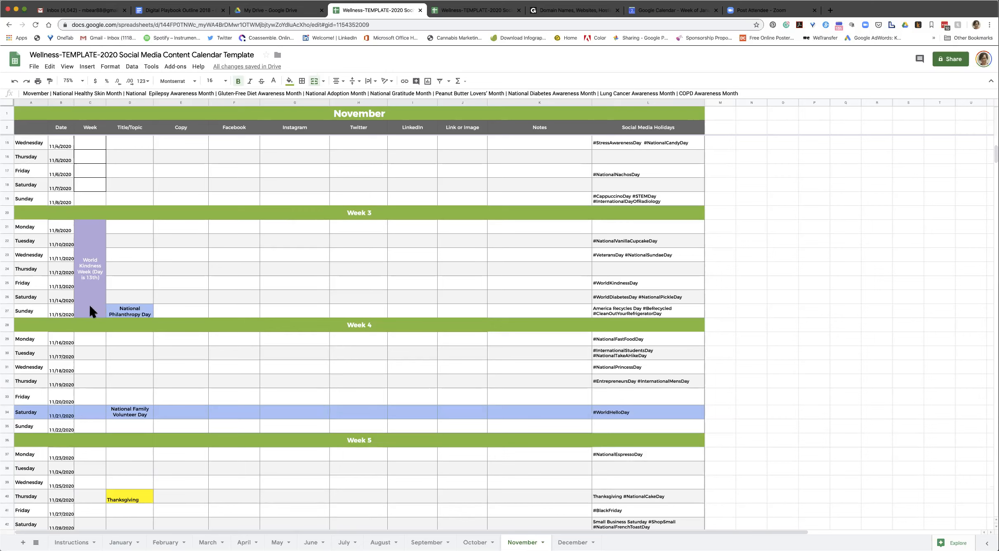
click(88, 277)
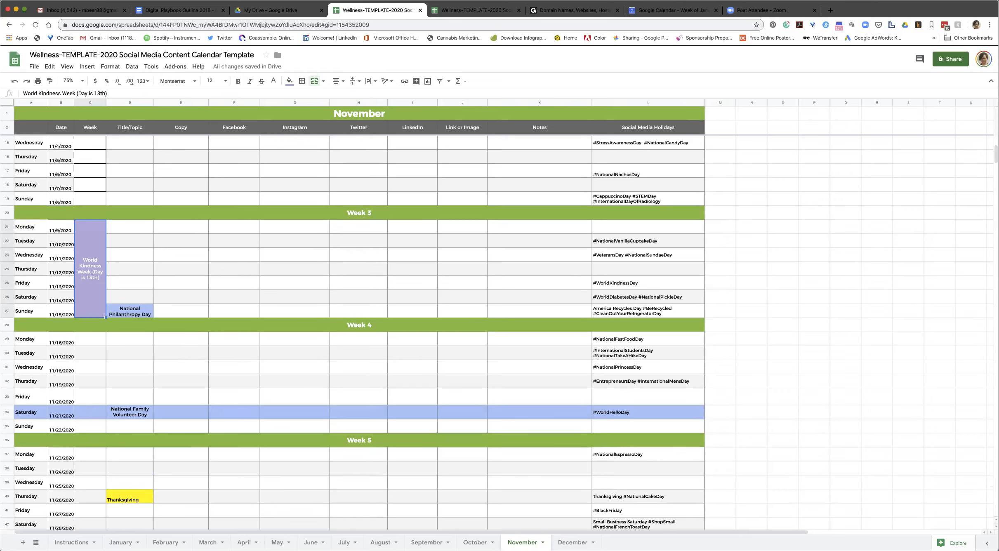
scroll(895, 247, up, 1)
scroll(987, 140, up, 5)
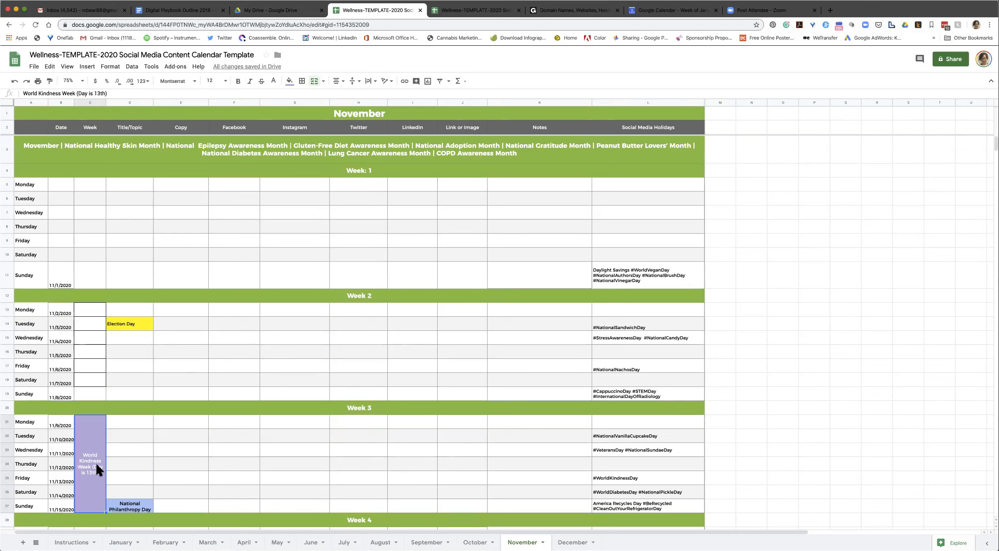
click(569, 153)
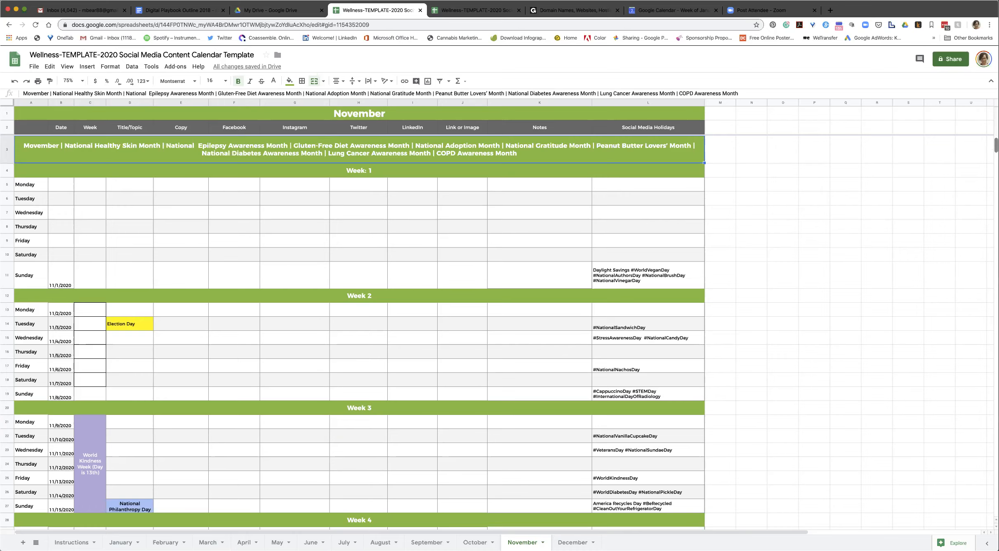
scroll(122, 238, down, 5)
click(126, 239)
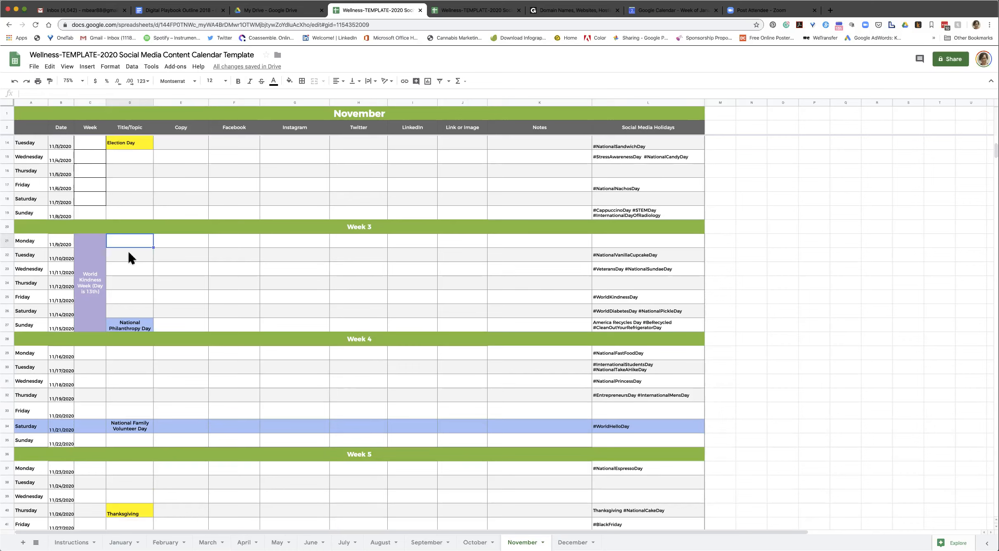
Enter "Kindness" as the Copy for 11/9/2020 on the November sheet.
click(181, 246)
text(Kindness)
key(Return)
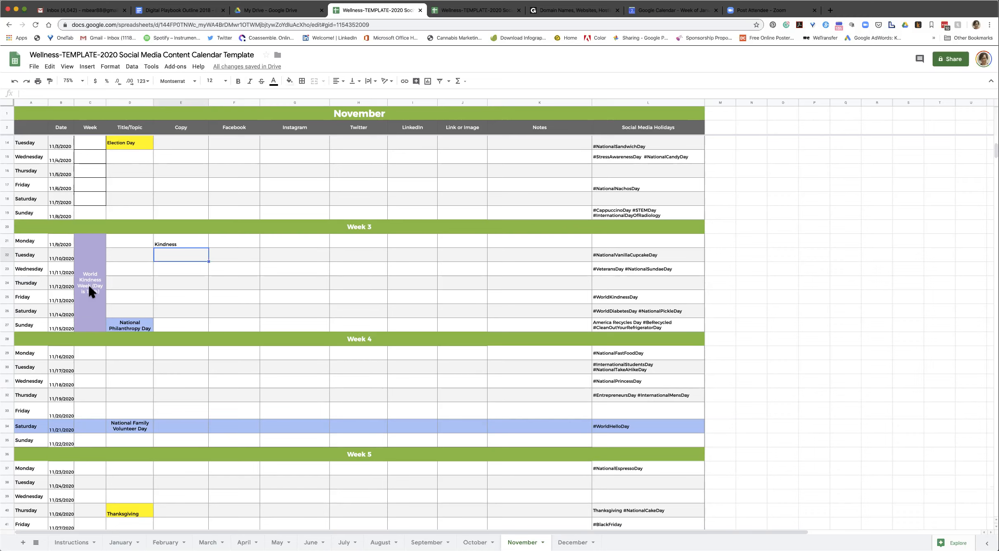
Fill the National Family Volunteer Day cell for 11/21/2020 with the green of the Inhouse Event color code, checking the Instructions sheet's color key.
click(176, 326)
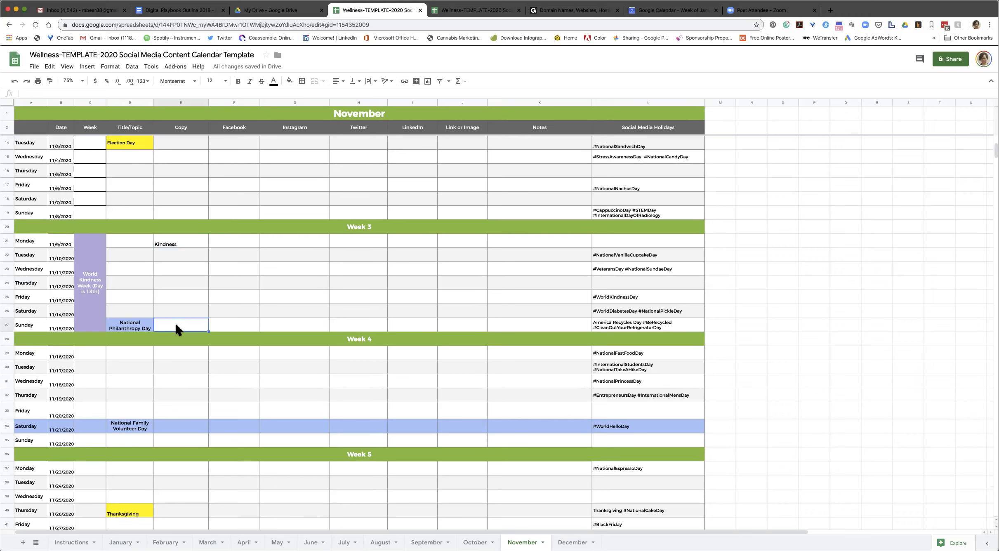
click(169, 429)
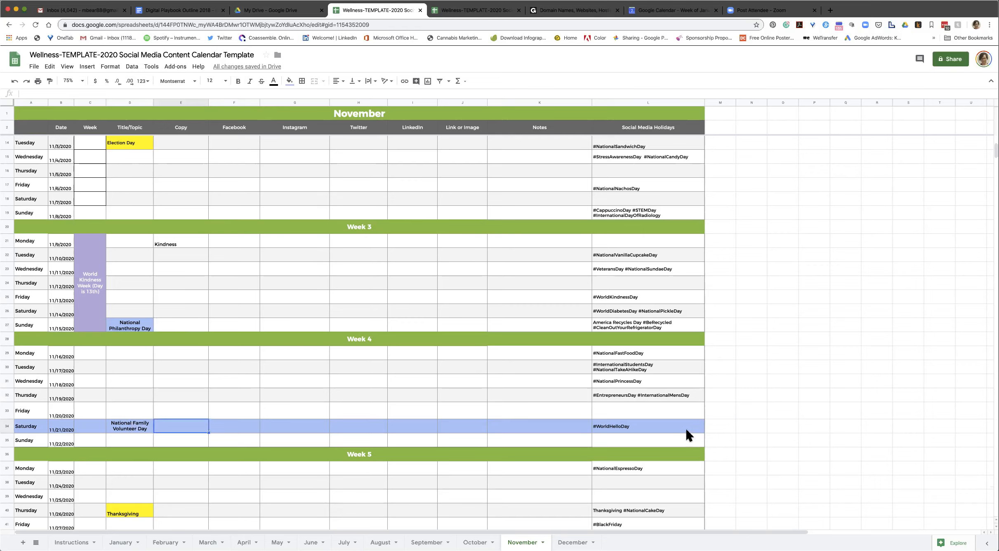
click(313, 430)
click(31, 427)
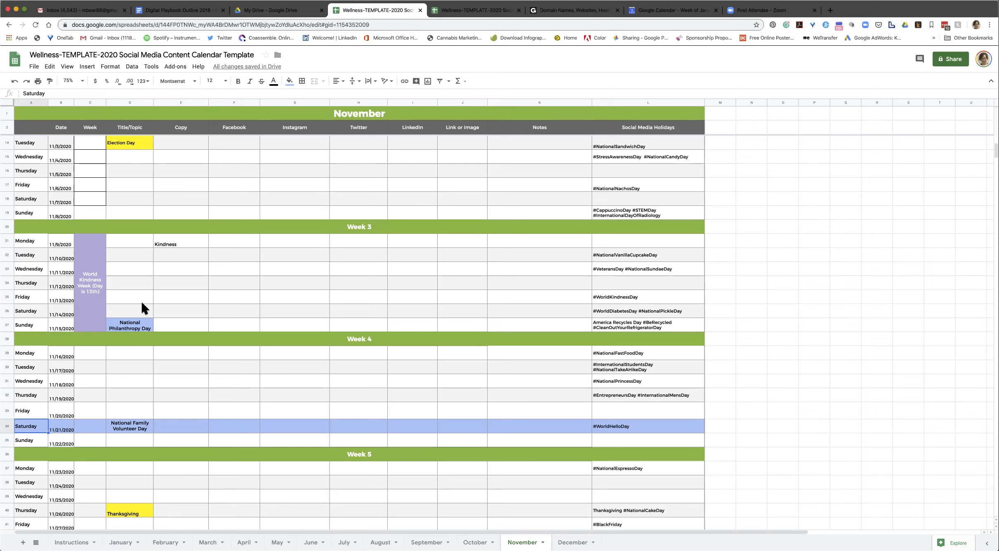
click(129, 426)
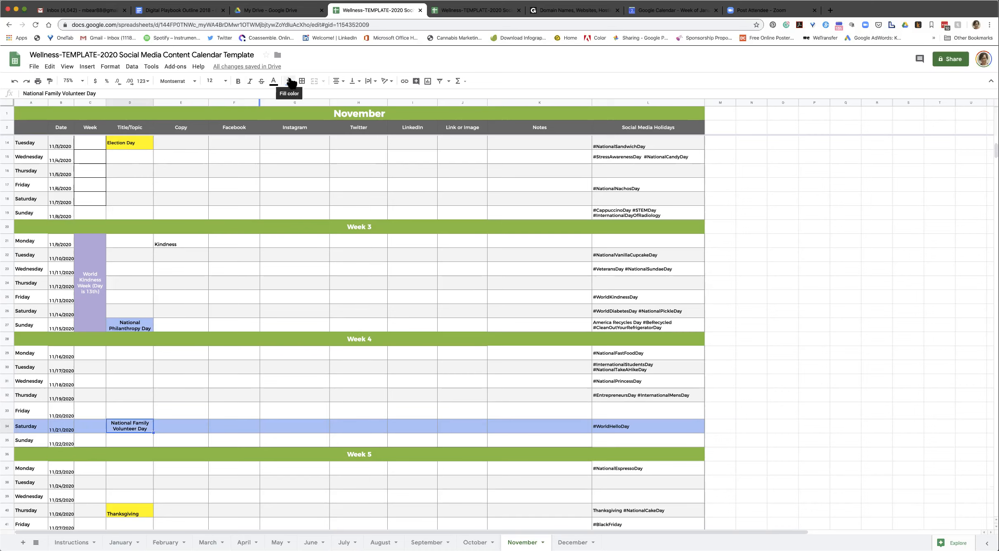
click(71, 542)
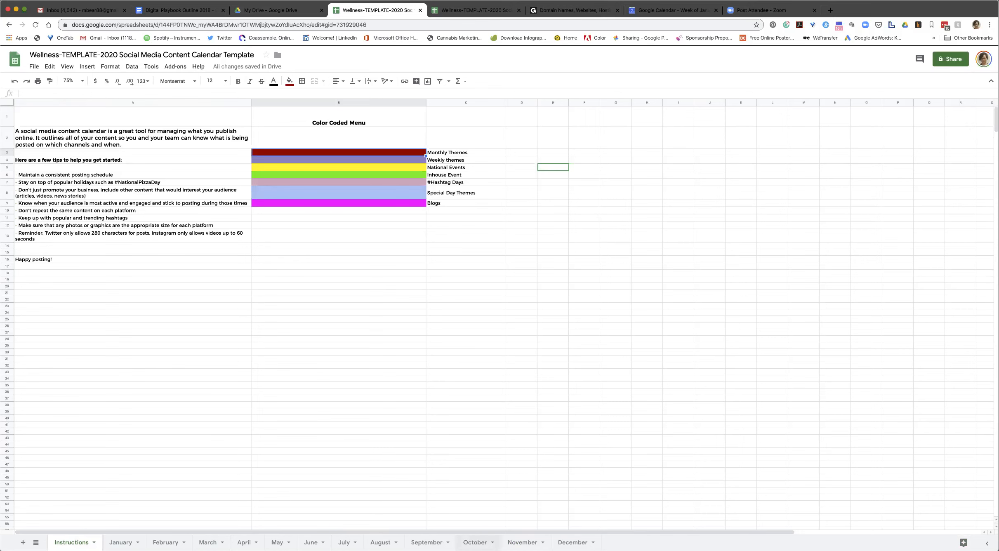
click(518, 543)
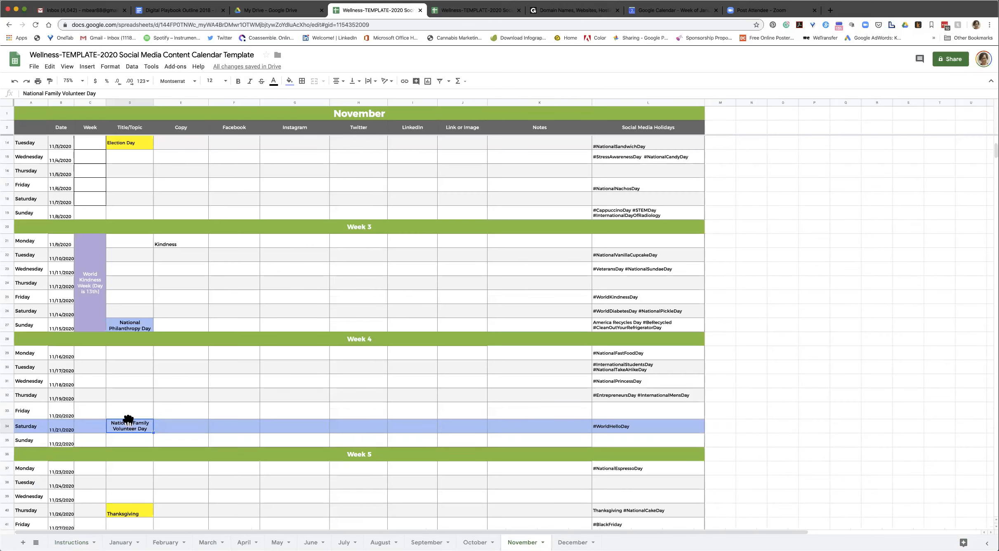
click(290, 81)
click(331, 120)
click(168, 436)
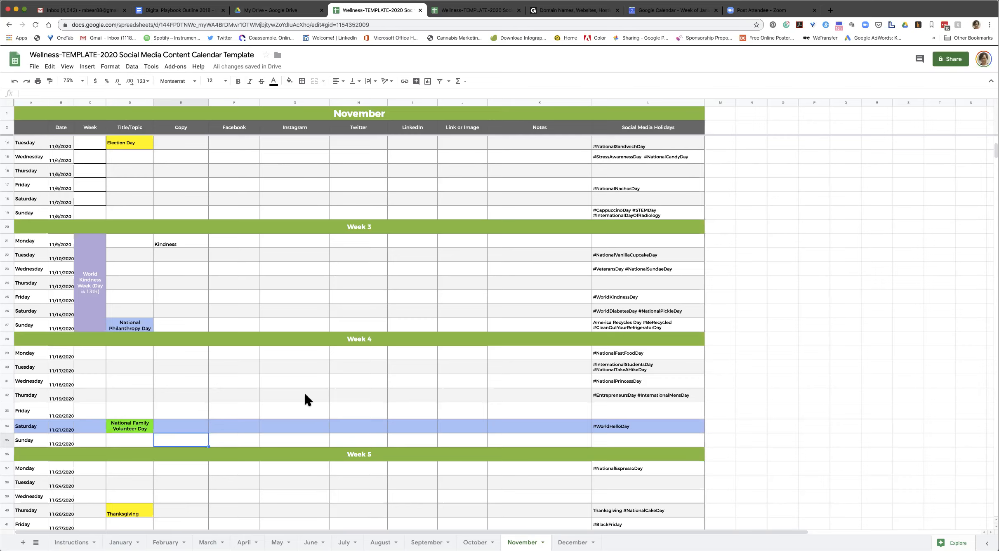
Enter "Promote event" as the Copy for Monday 11/16/2020 in Week 4.
click(195, 354)
click(133, 351)
click(132, 367)
click(132, 381)
click(132, 393)
click(132, 408)
click(185, 354)
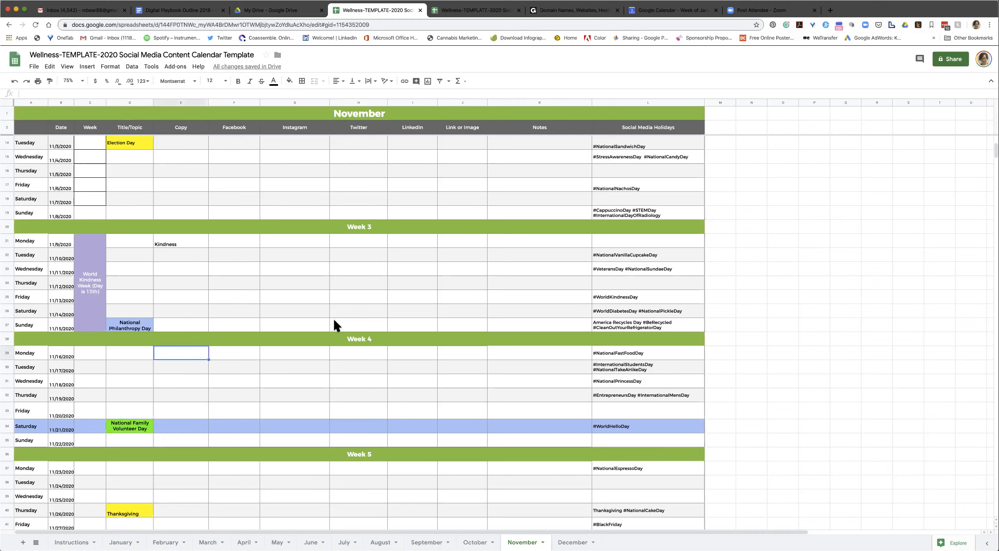
text(Promote event)
key(Return)
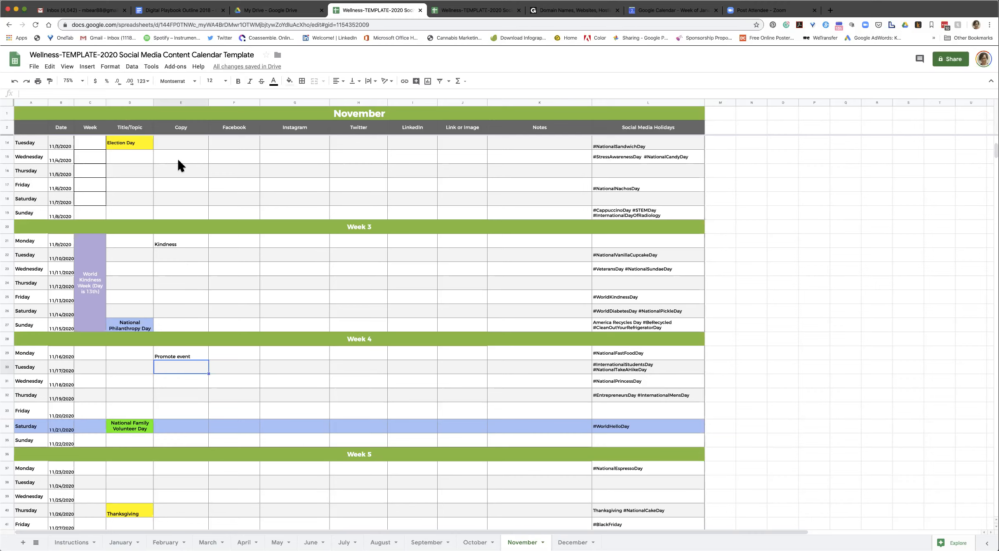
Open the October sheet and enter "Promote event" as the Copy for Monday 10/26/2020 in Week 5.
click(475, 542)
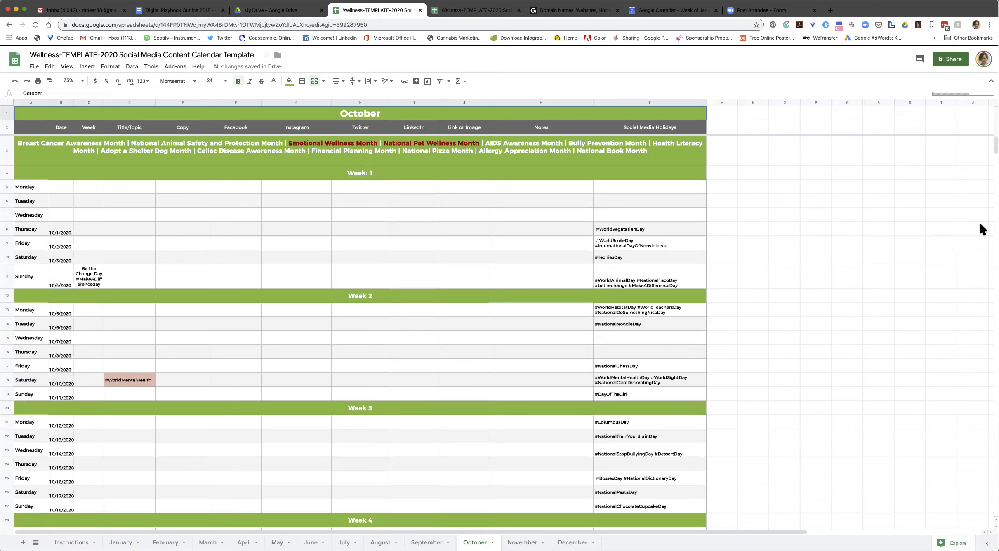
scroll(997, 149, down, 10)
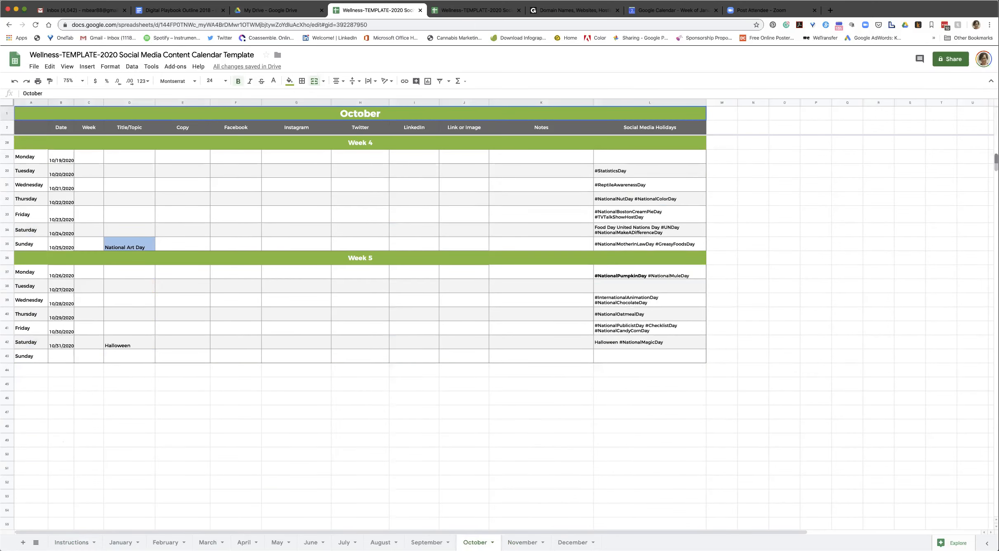
click(193, 272)
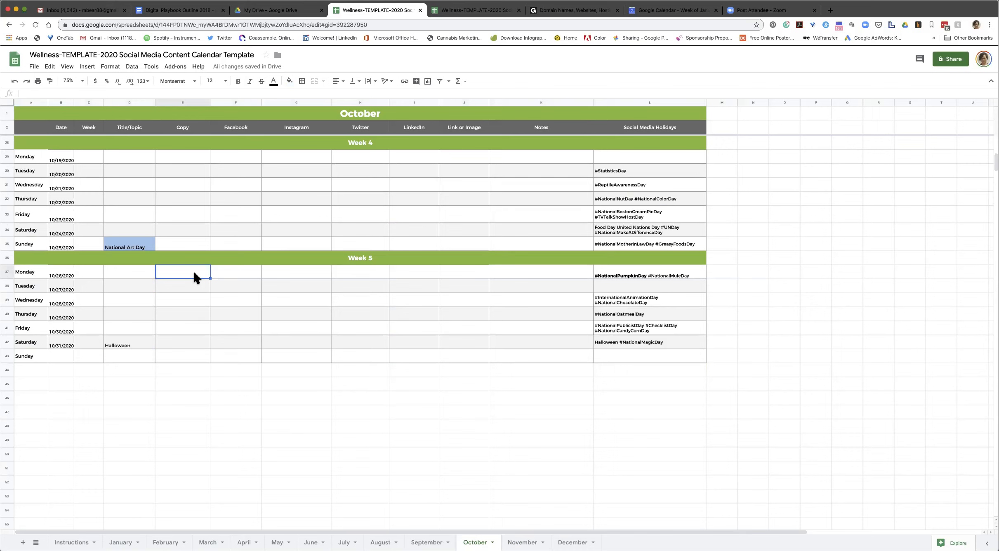
text(Promote event)
key(Return)
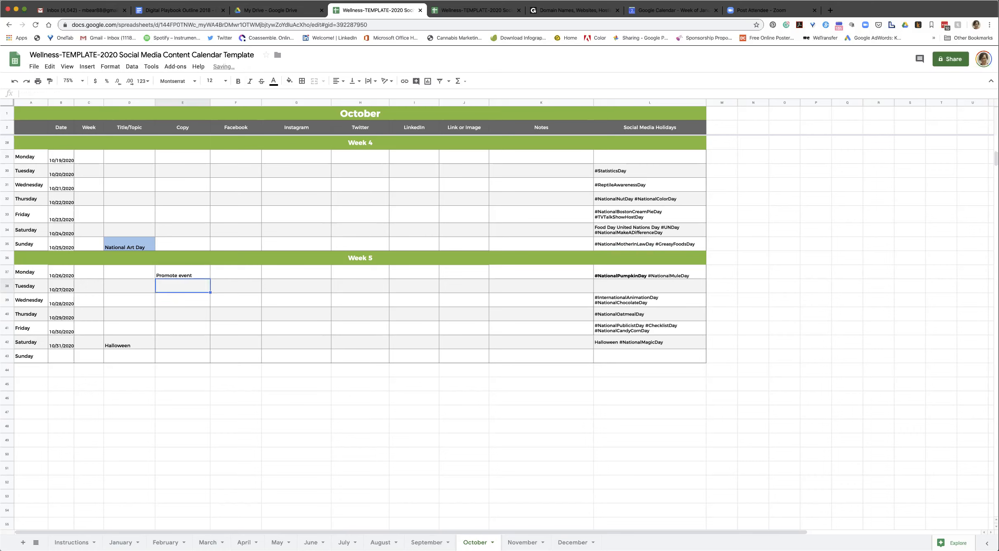
click(166, 275)
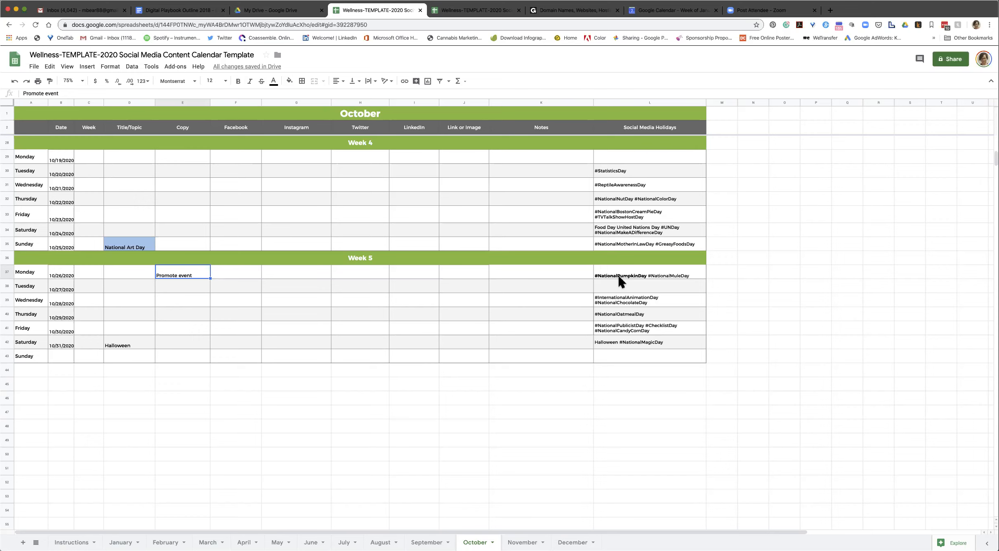
click(451, 272)
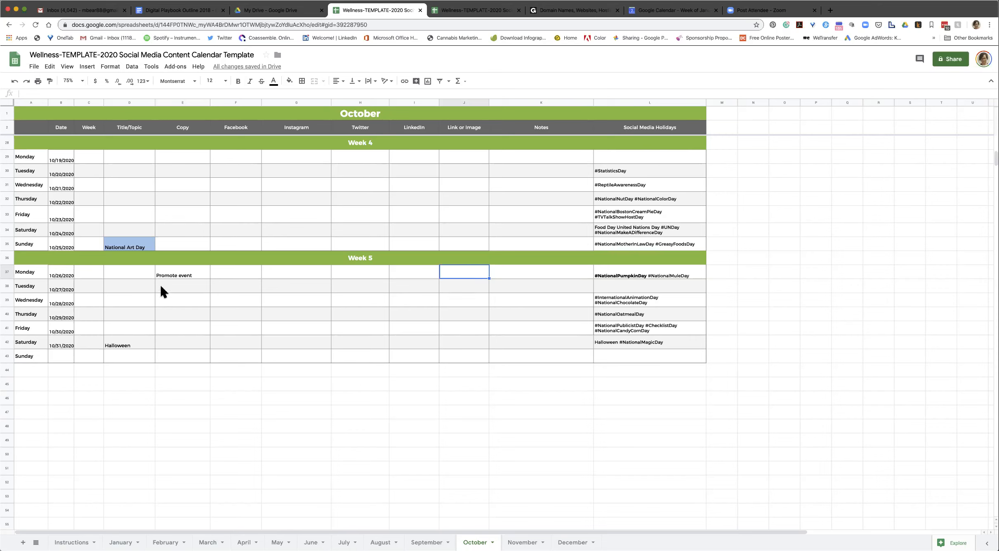
click(127, 272)
click(135, 306)
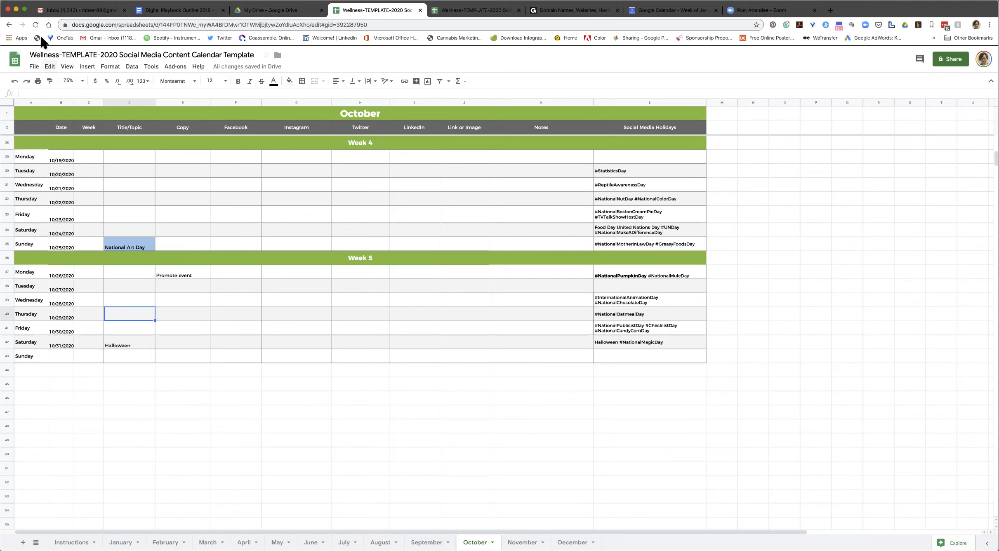
click(33, 67)
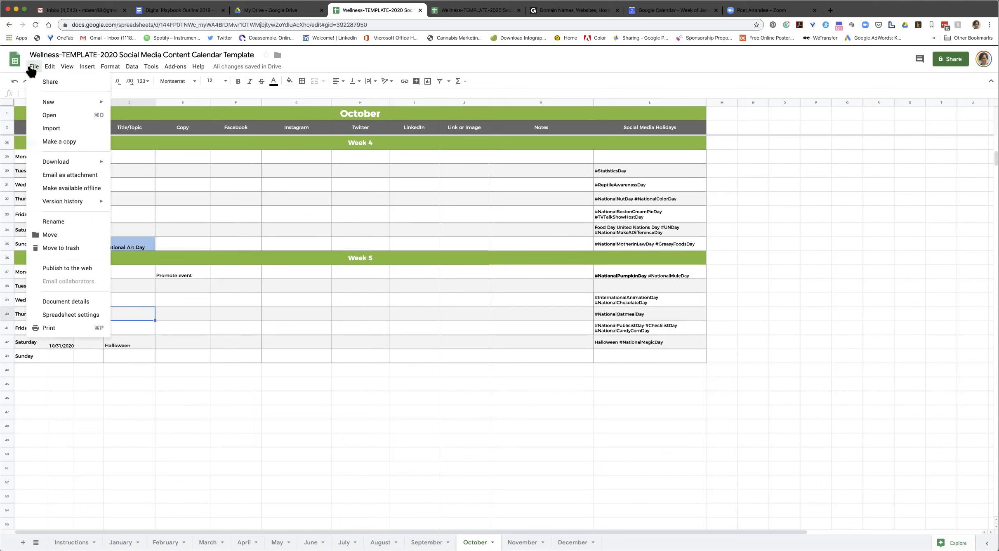
click(371, 58)
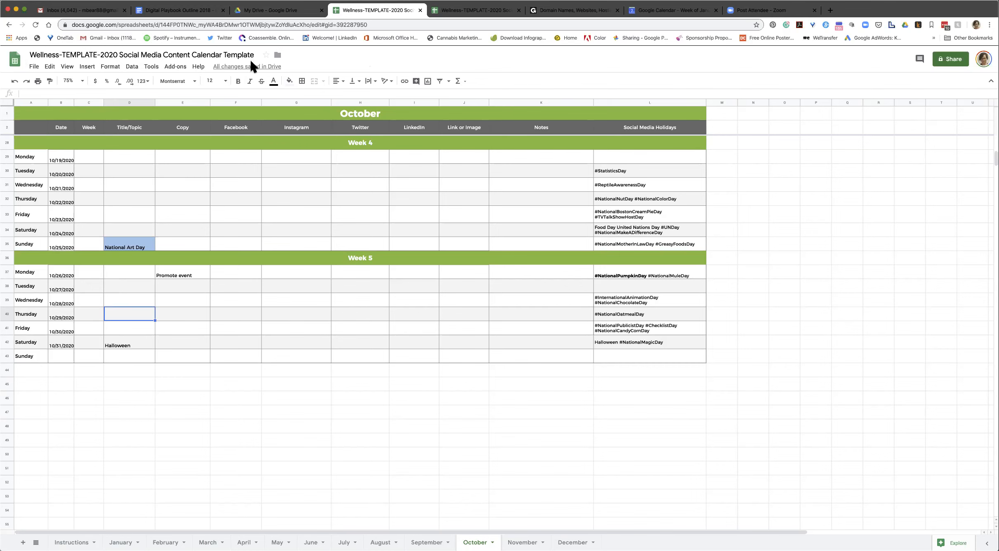
Turn on link sharing so anyone with the link can view the spreadsheet, and copy the shareable link.
click(953, 62)
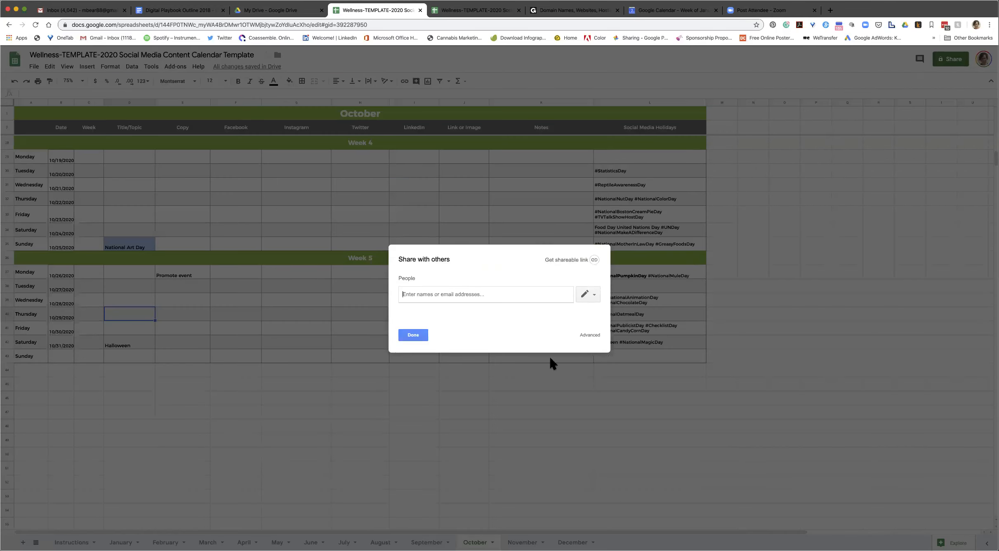
click(591, 293)
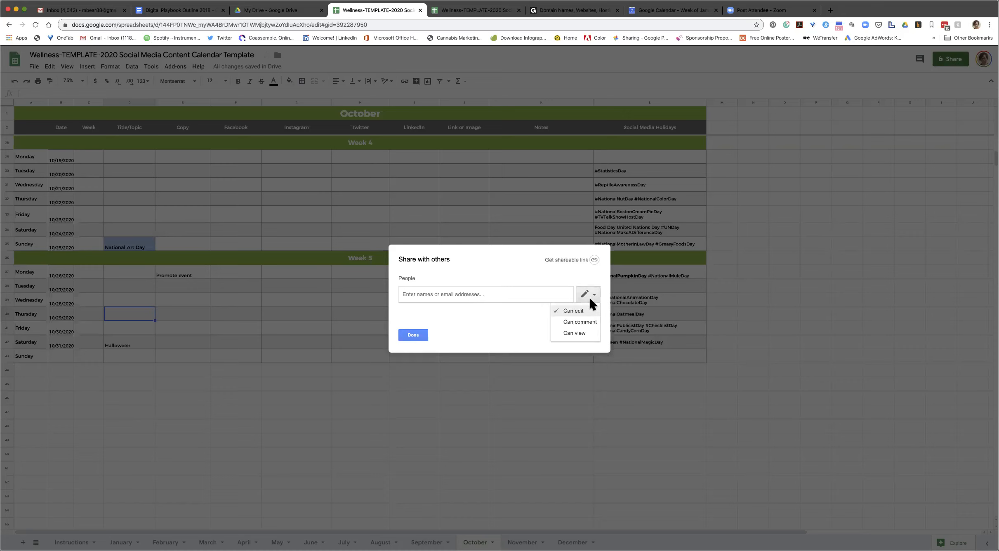
click(577, 312)
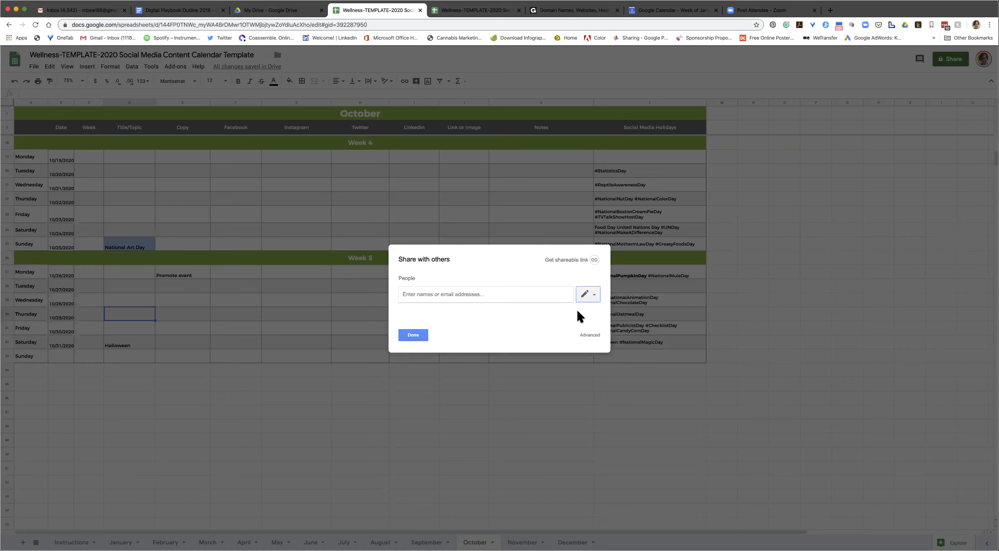
click(490, 293)
click(567, 259)
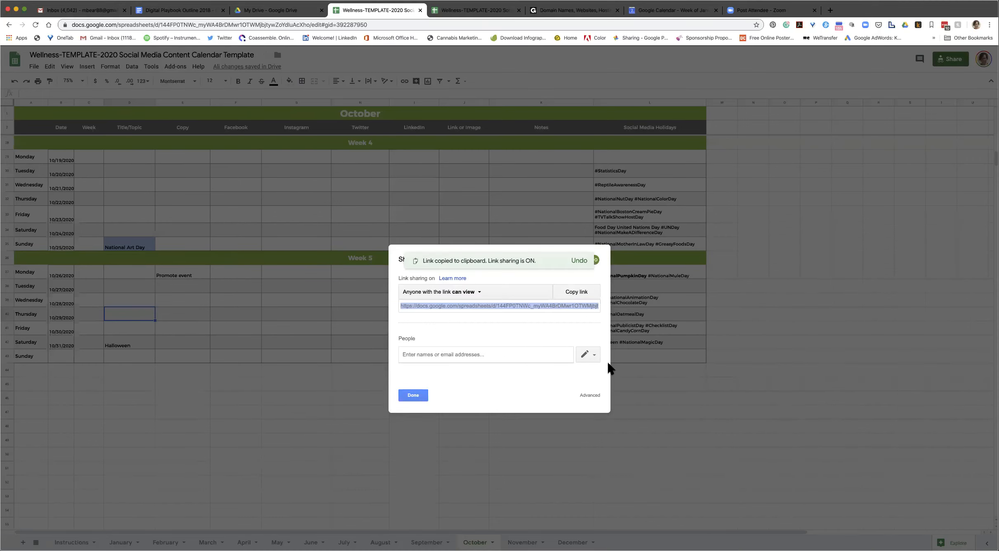
click(593, 352)
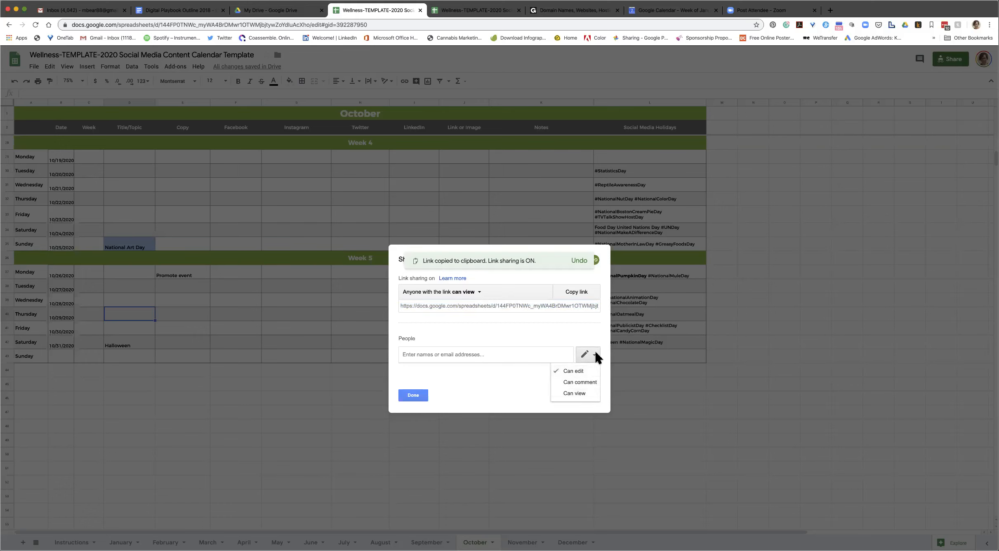
click(593, 350)
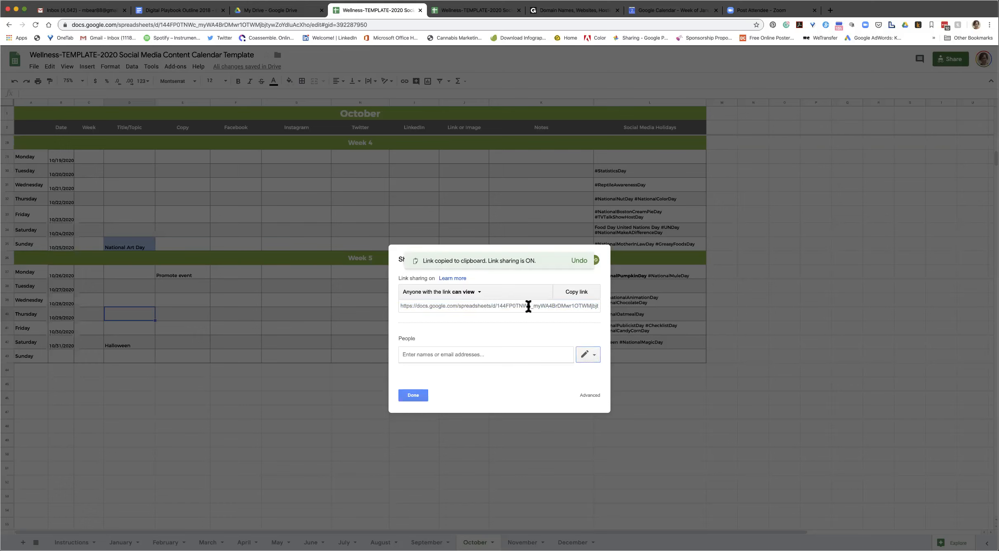
click(574, 294)
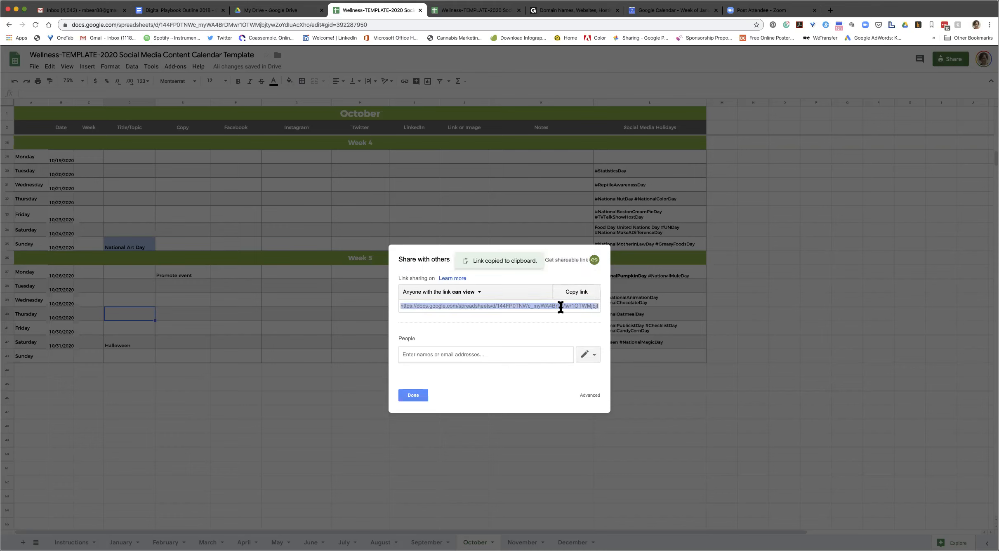
click(411, 396)
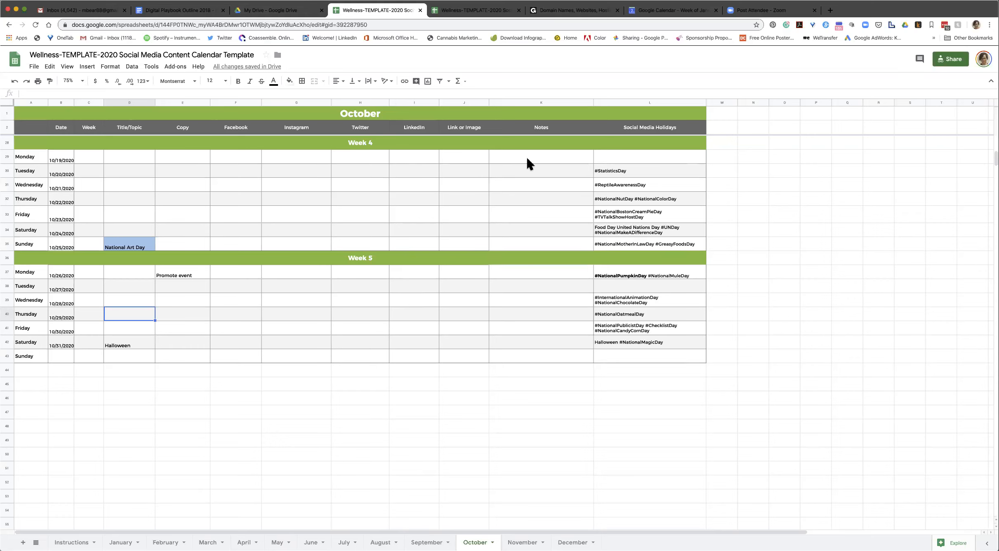
Look through the March, August, September, October, May and June sheets, examining the color-coded entries and June's monthly themes.
click(203, 218)
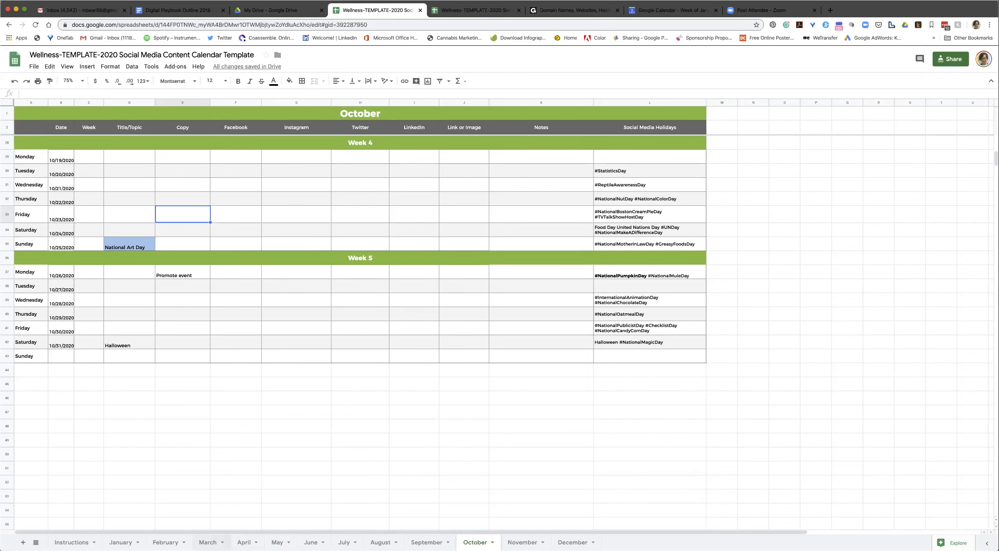
click(207, 542)
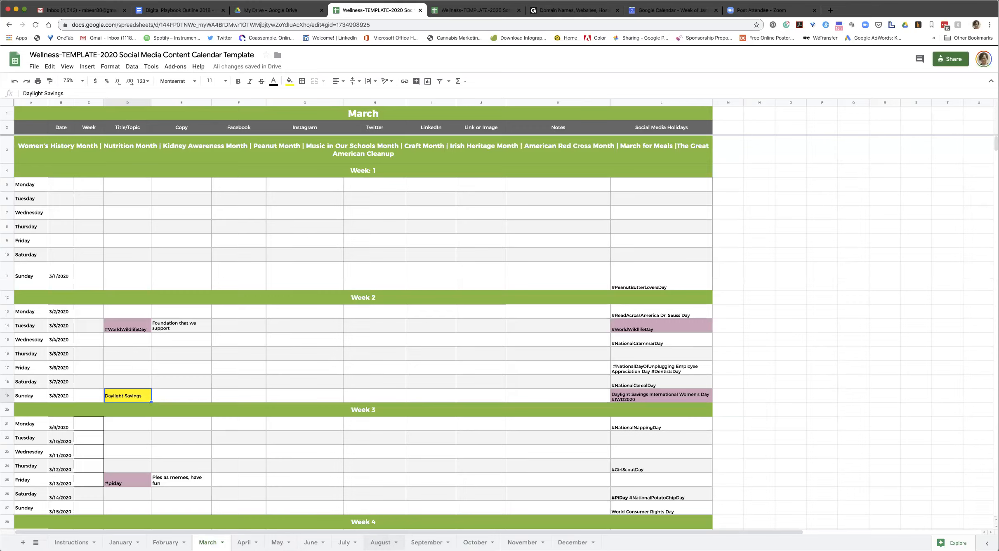
click(380, 542)
click(427, 542)
click(475, 543)
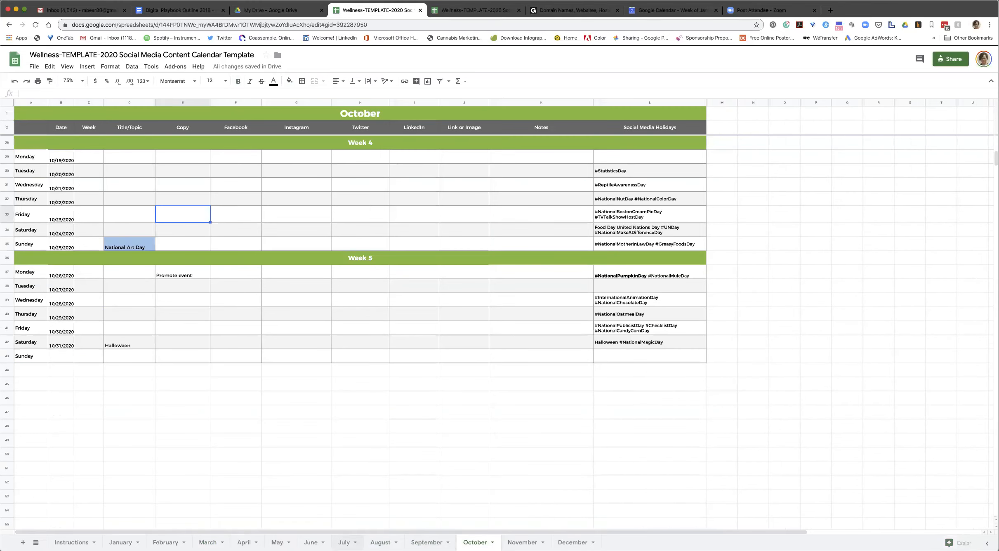
click(277, 542)
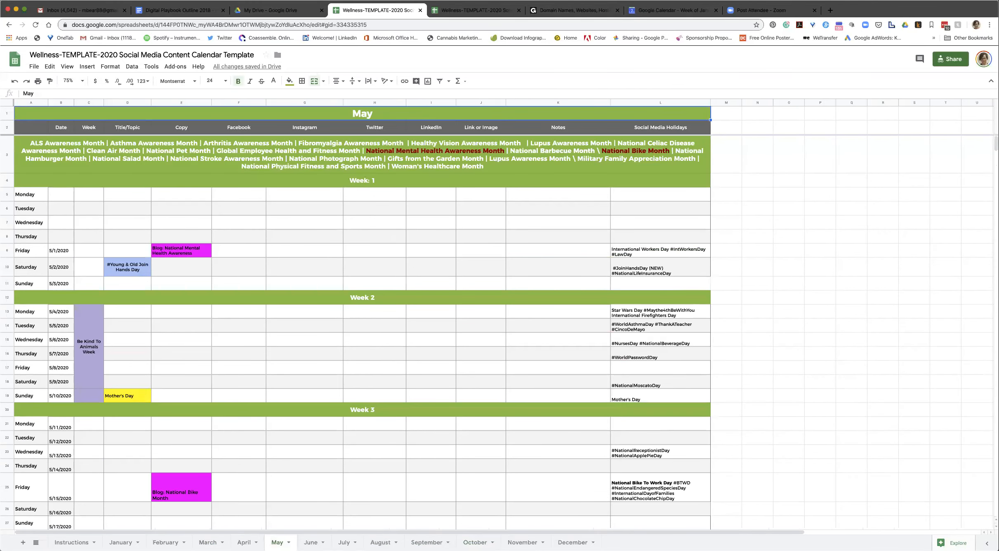
click(311, 542)
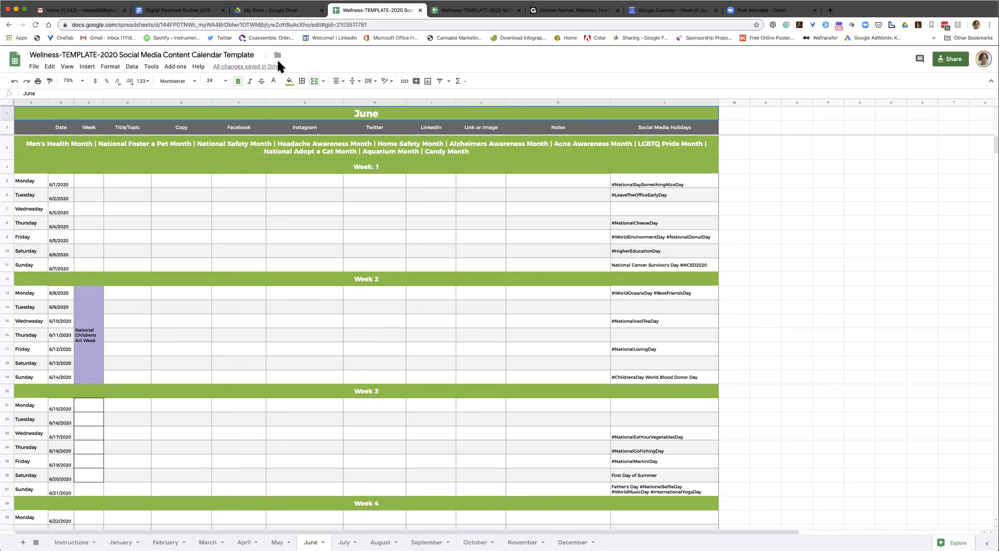
click(409, 149)
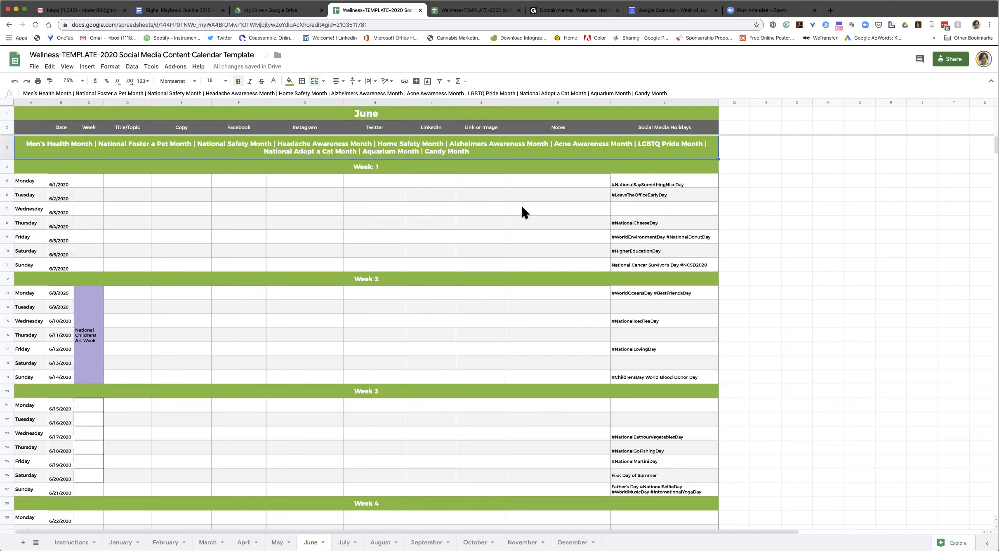
click(460, 196)
click(166, 197)
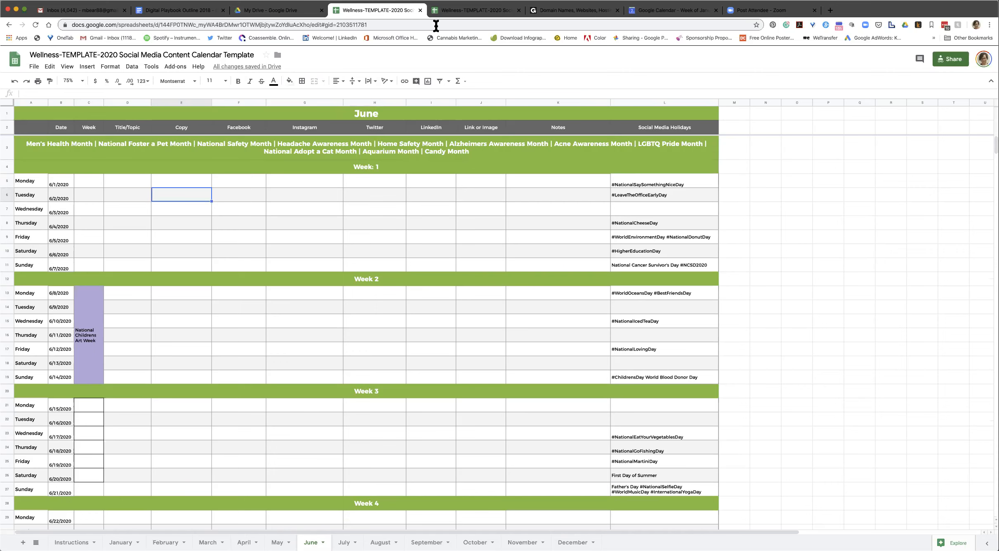
click(696, 10)
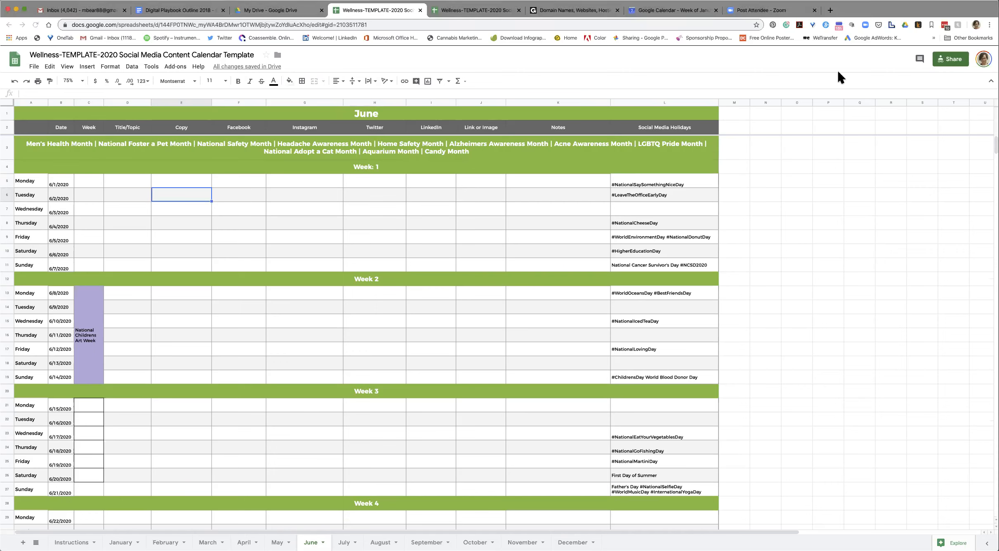